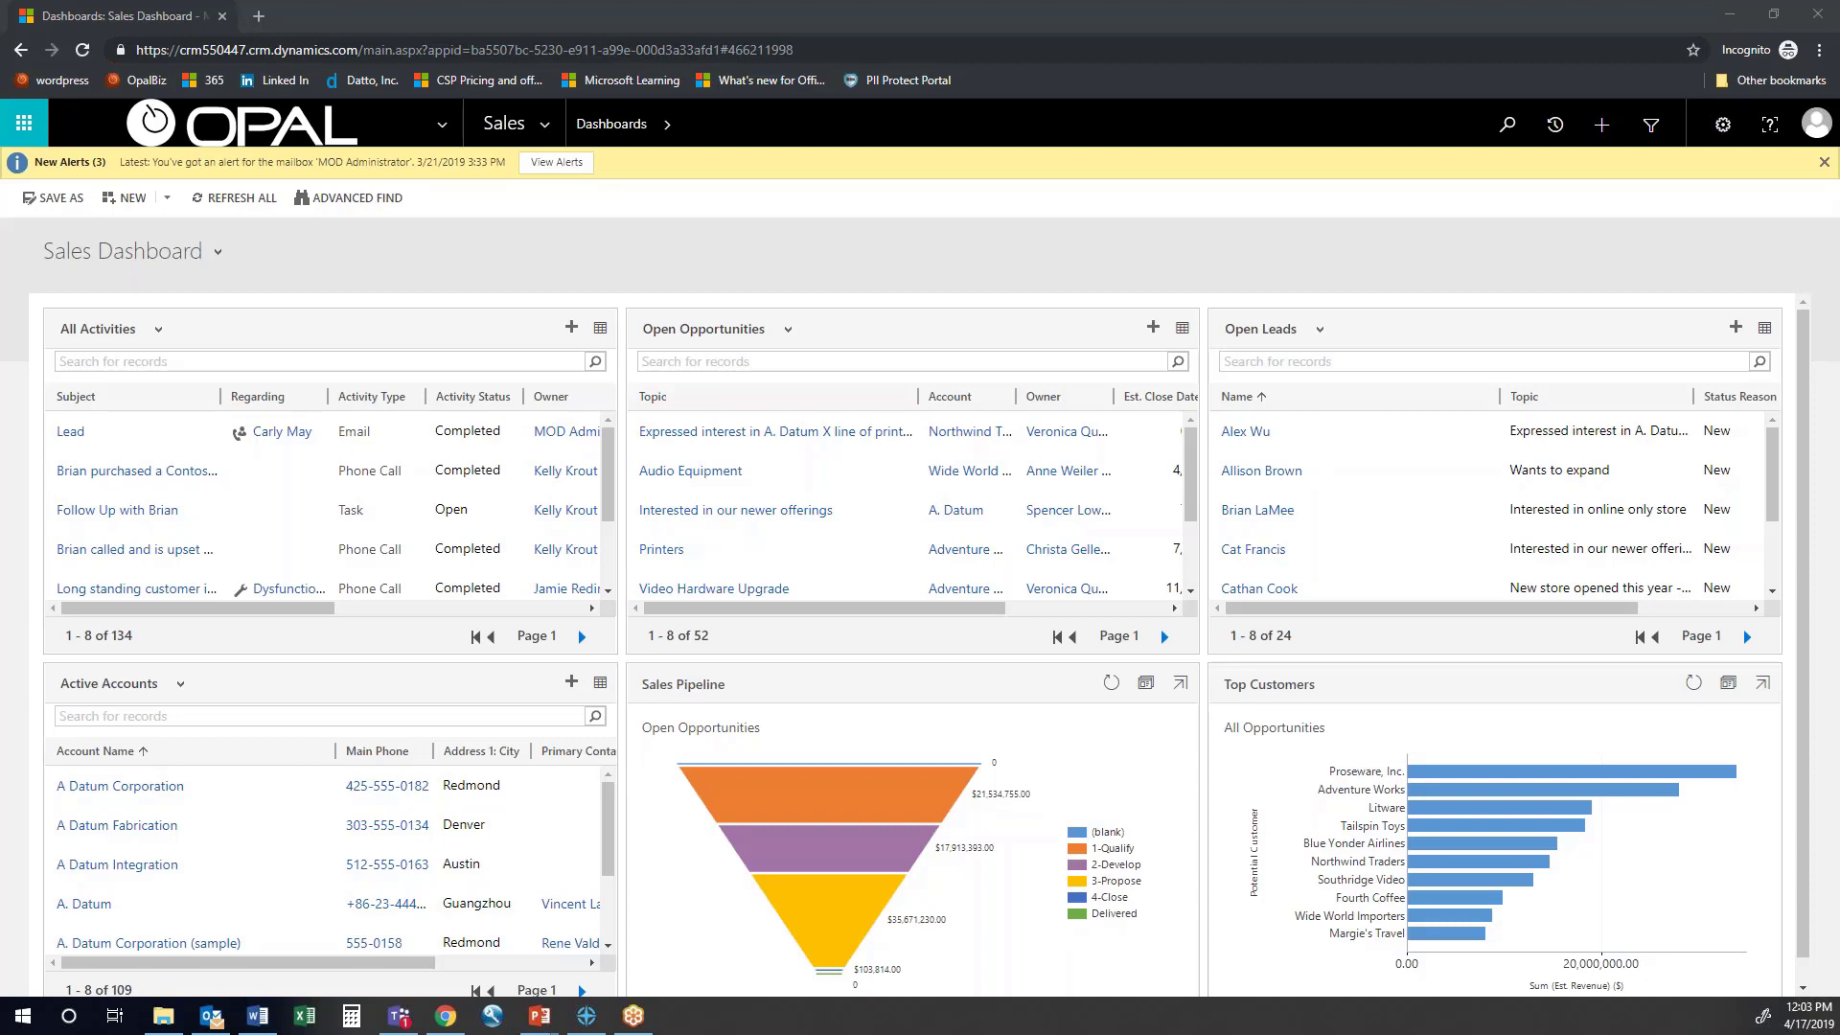
Open the Sales Opp personal dashboard and share it with the second user in the lookup list, granting Read permission
{"action": "left_click", "coordinate": [218, 252]}
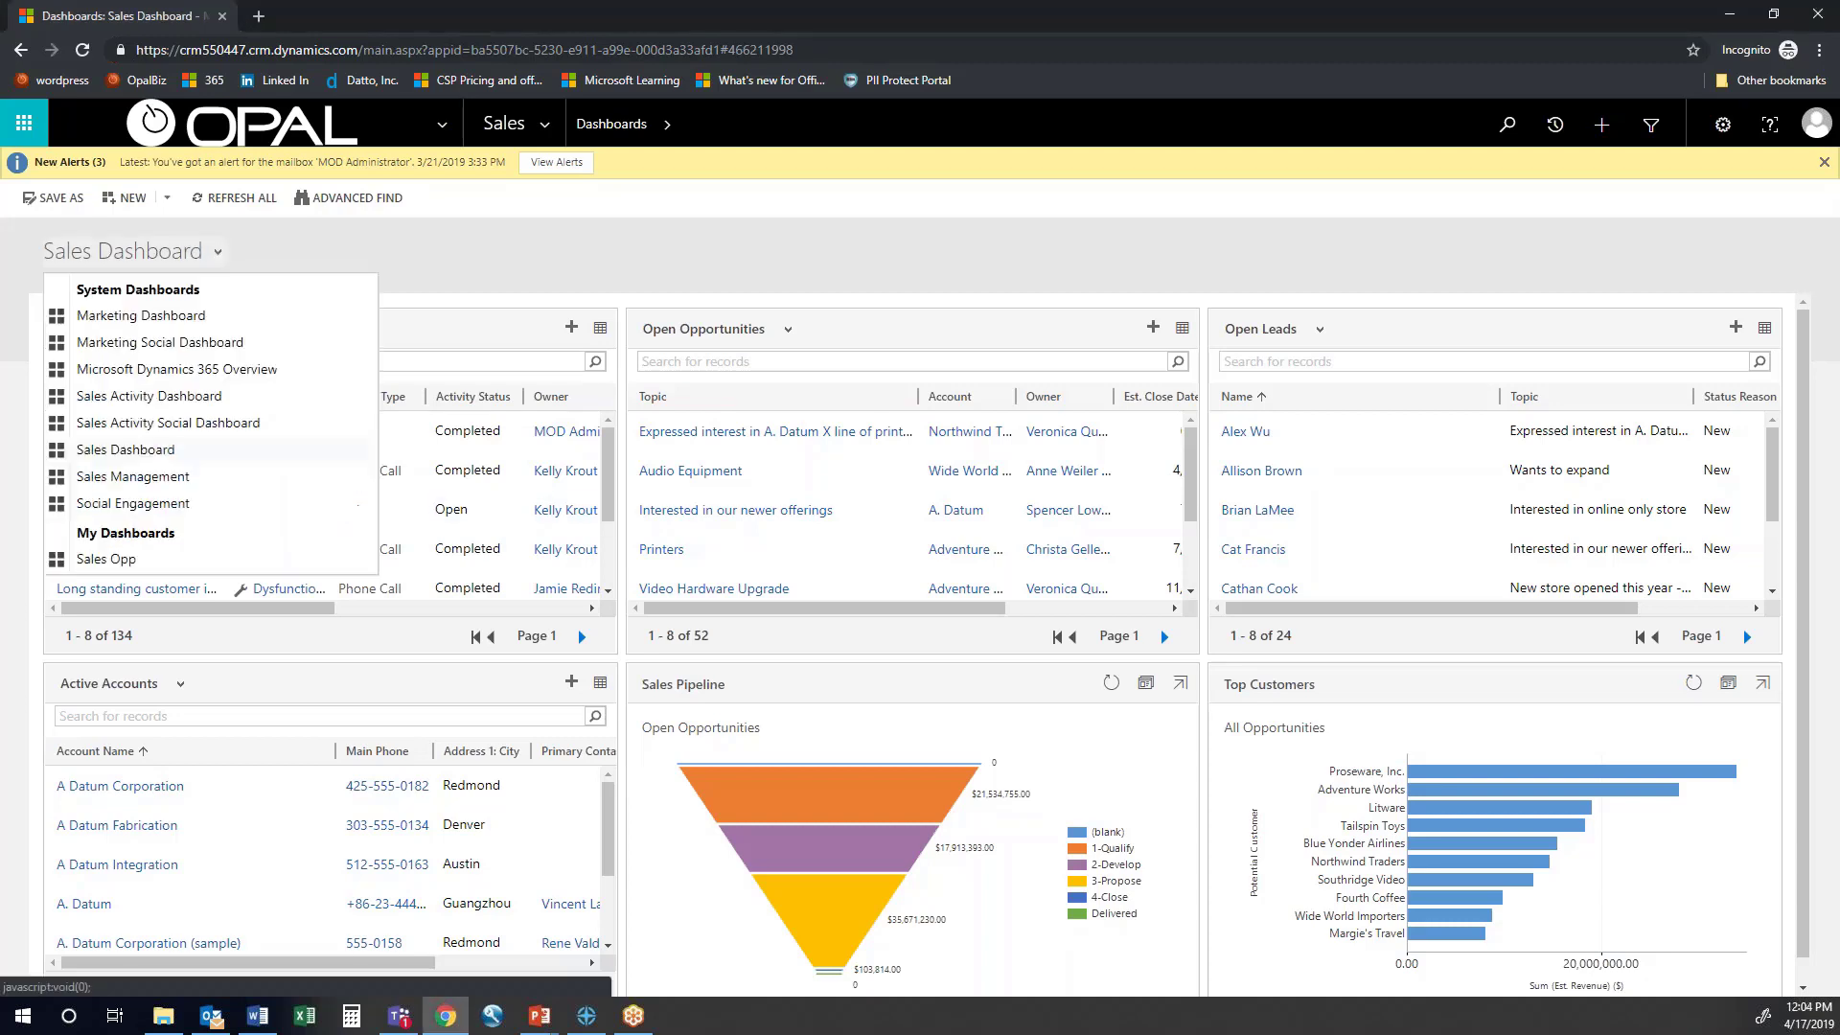
{"action": "left_click", "coordinate": [168, 556]}
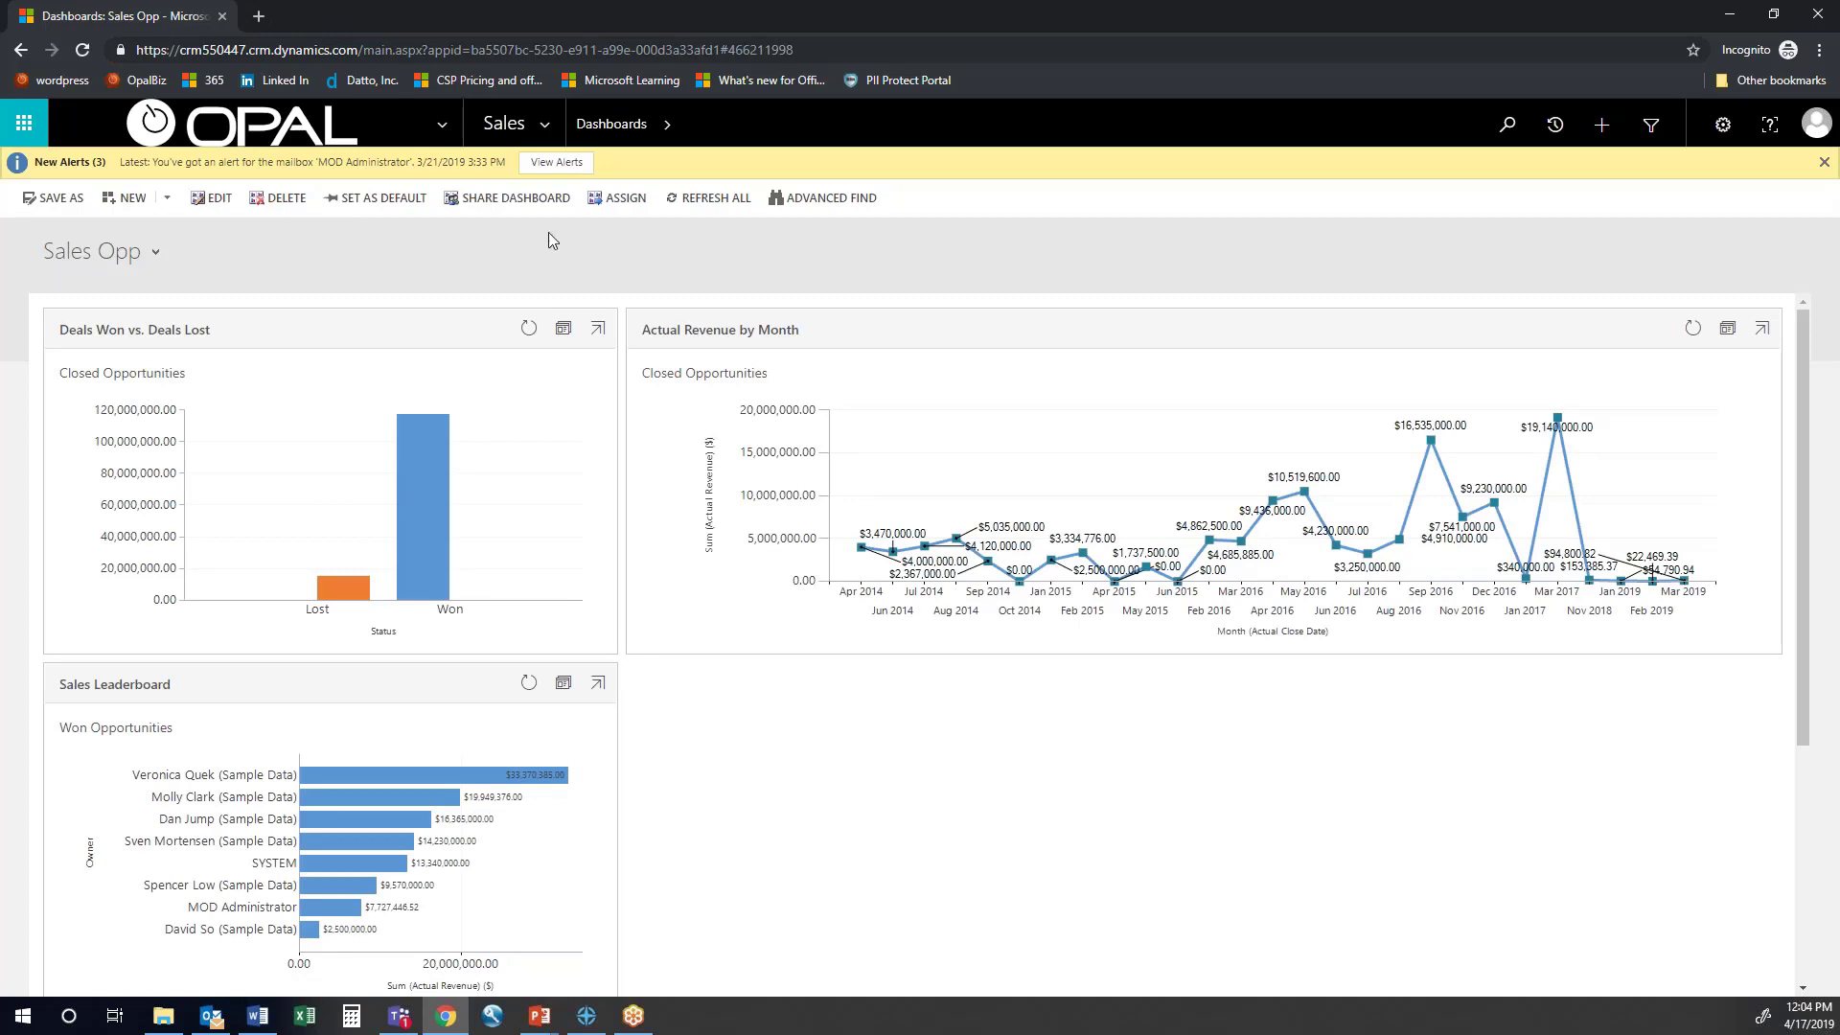
{"action": "left_click", "coordinate": [538, 206]}
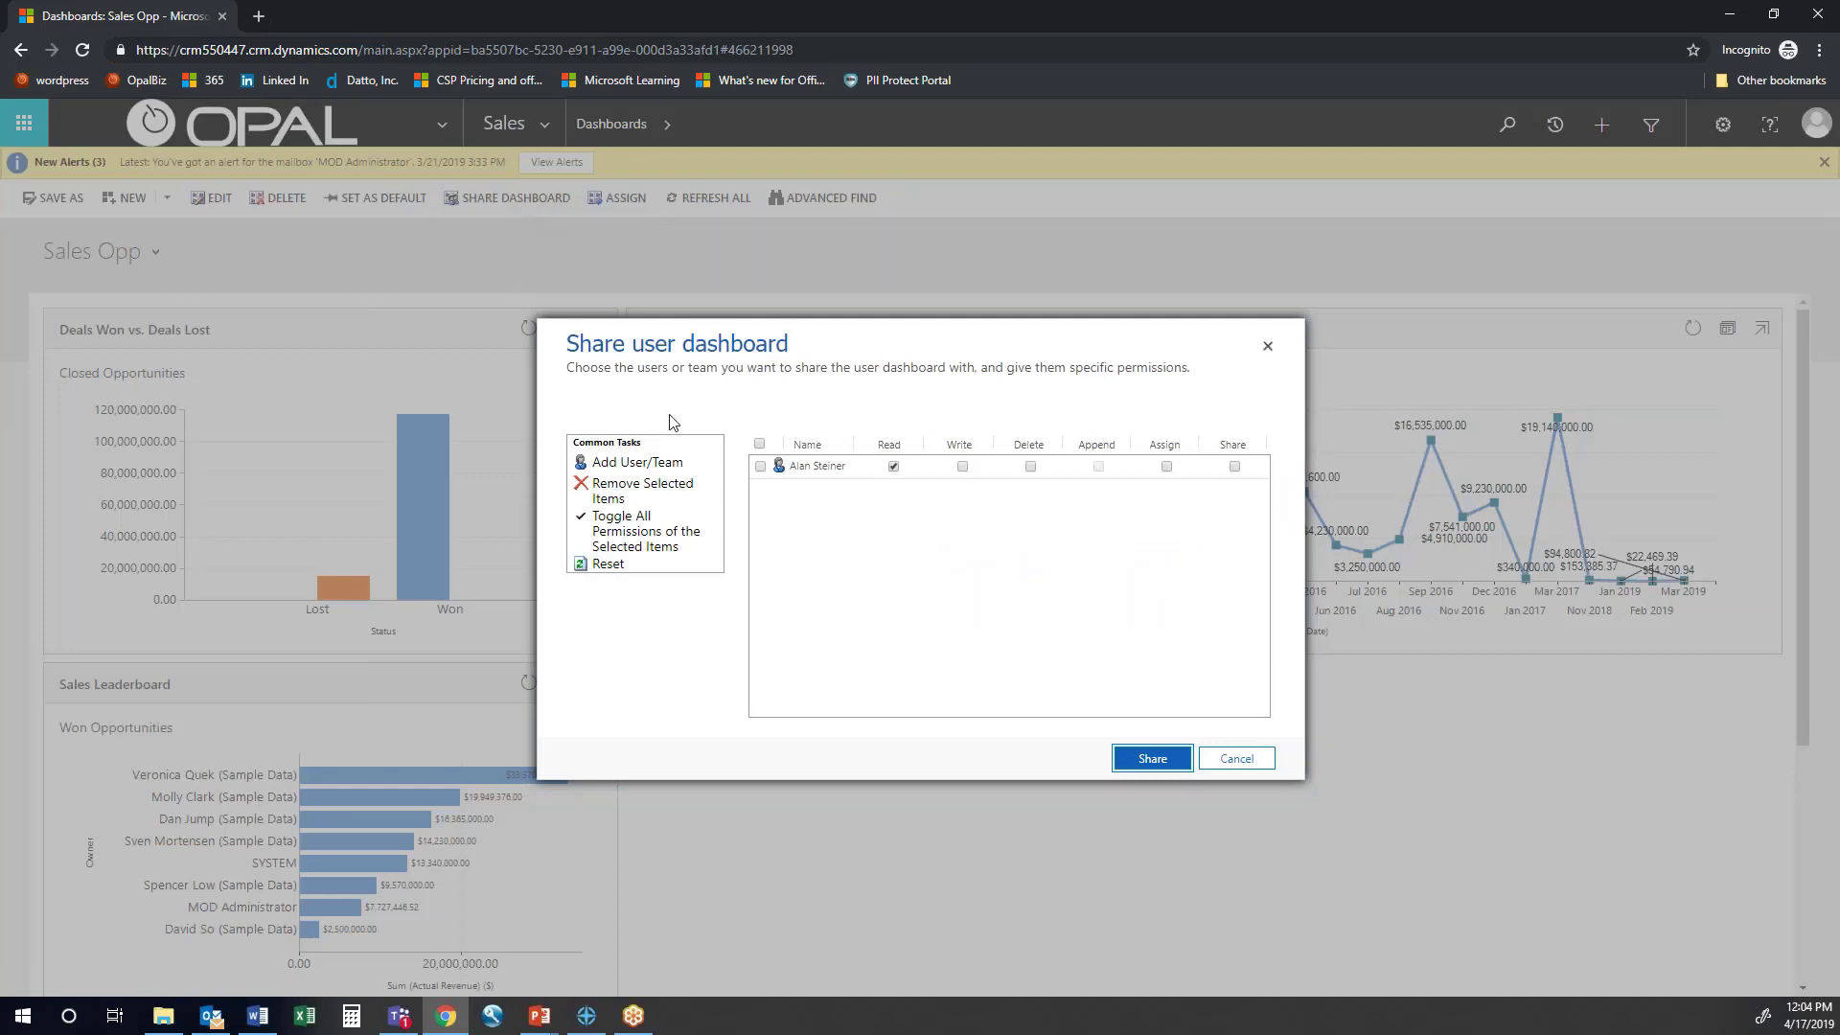
{"action": "left_click", "coordinate": [657, 464]}
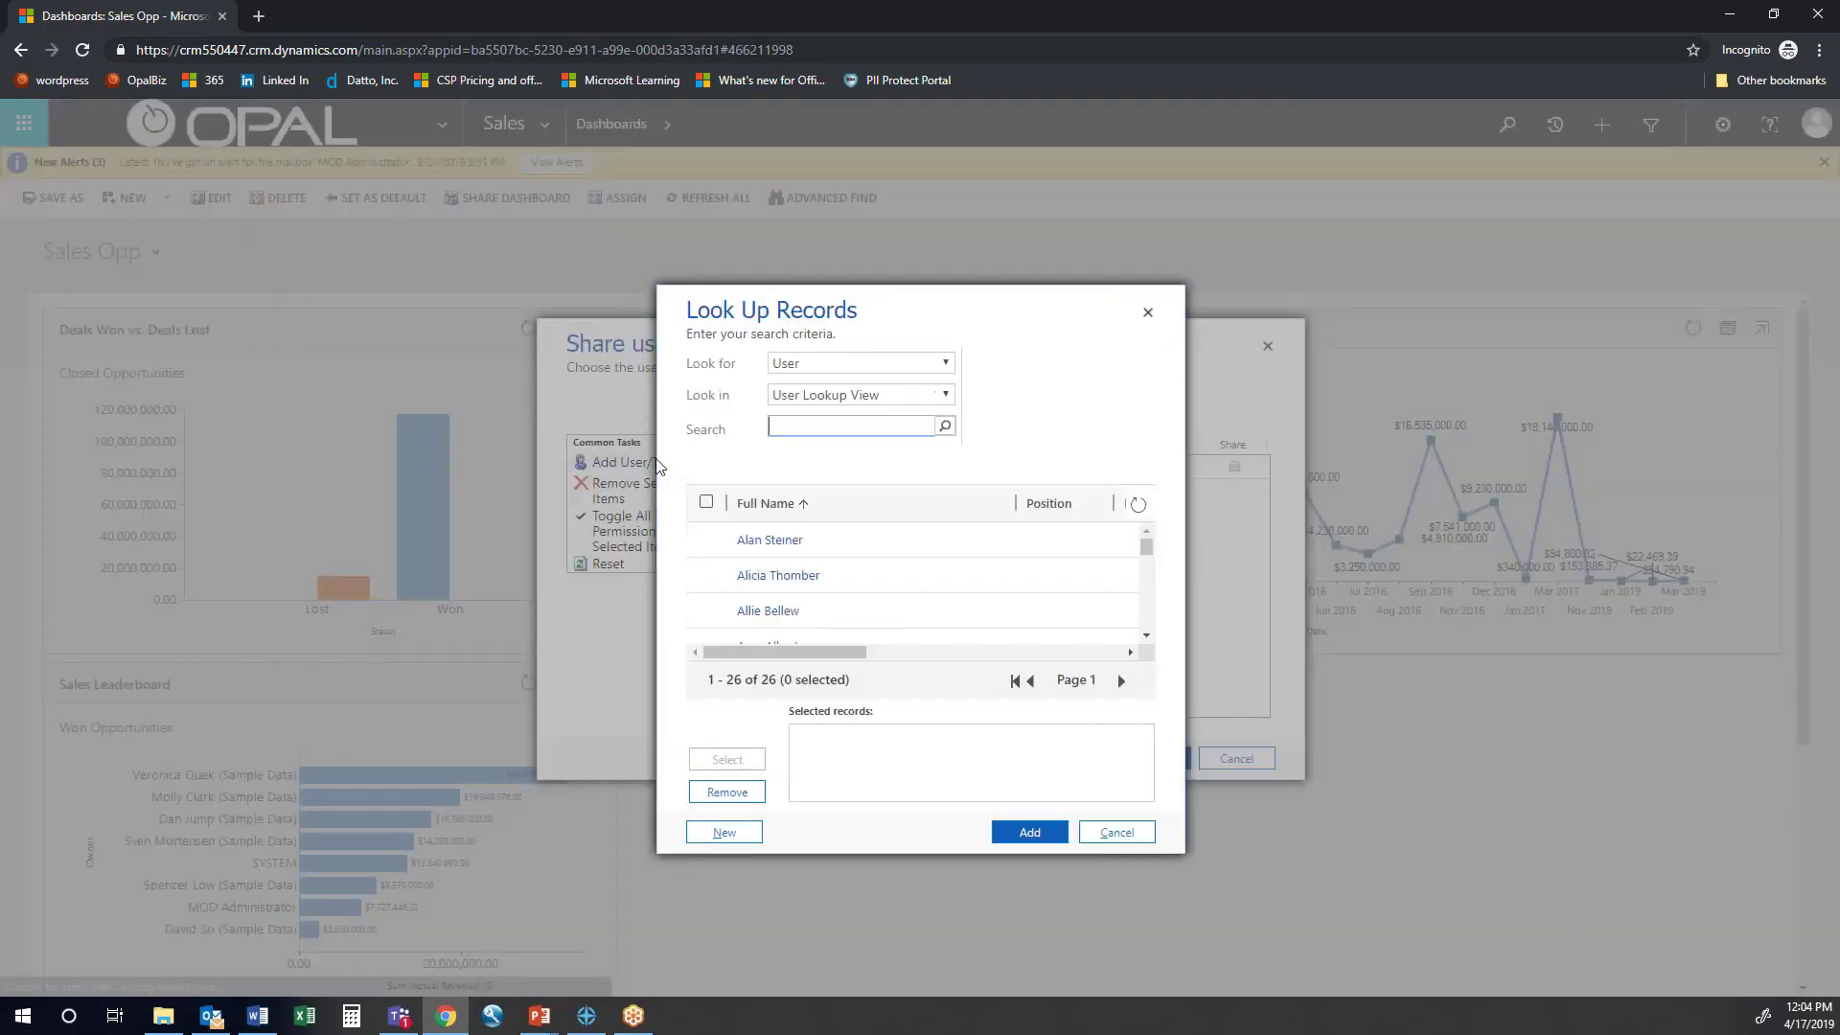
{"action": "left_click", "coordinate": [706, 573]}
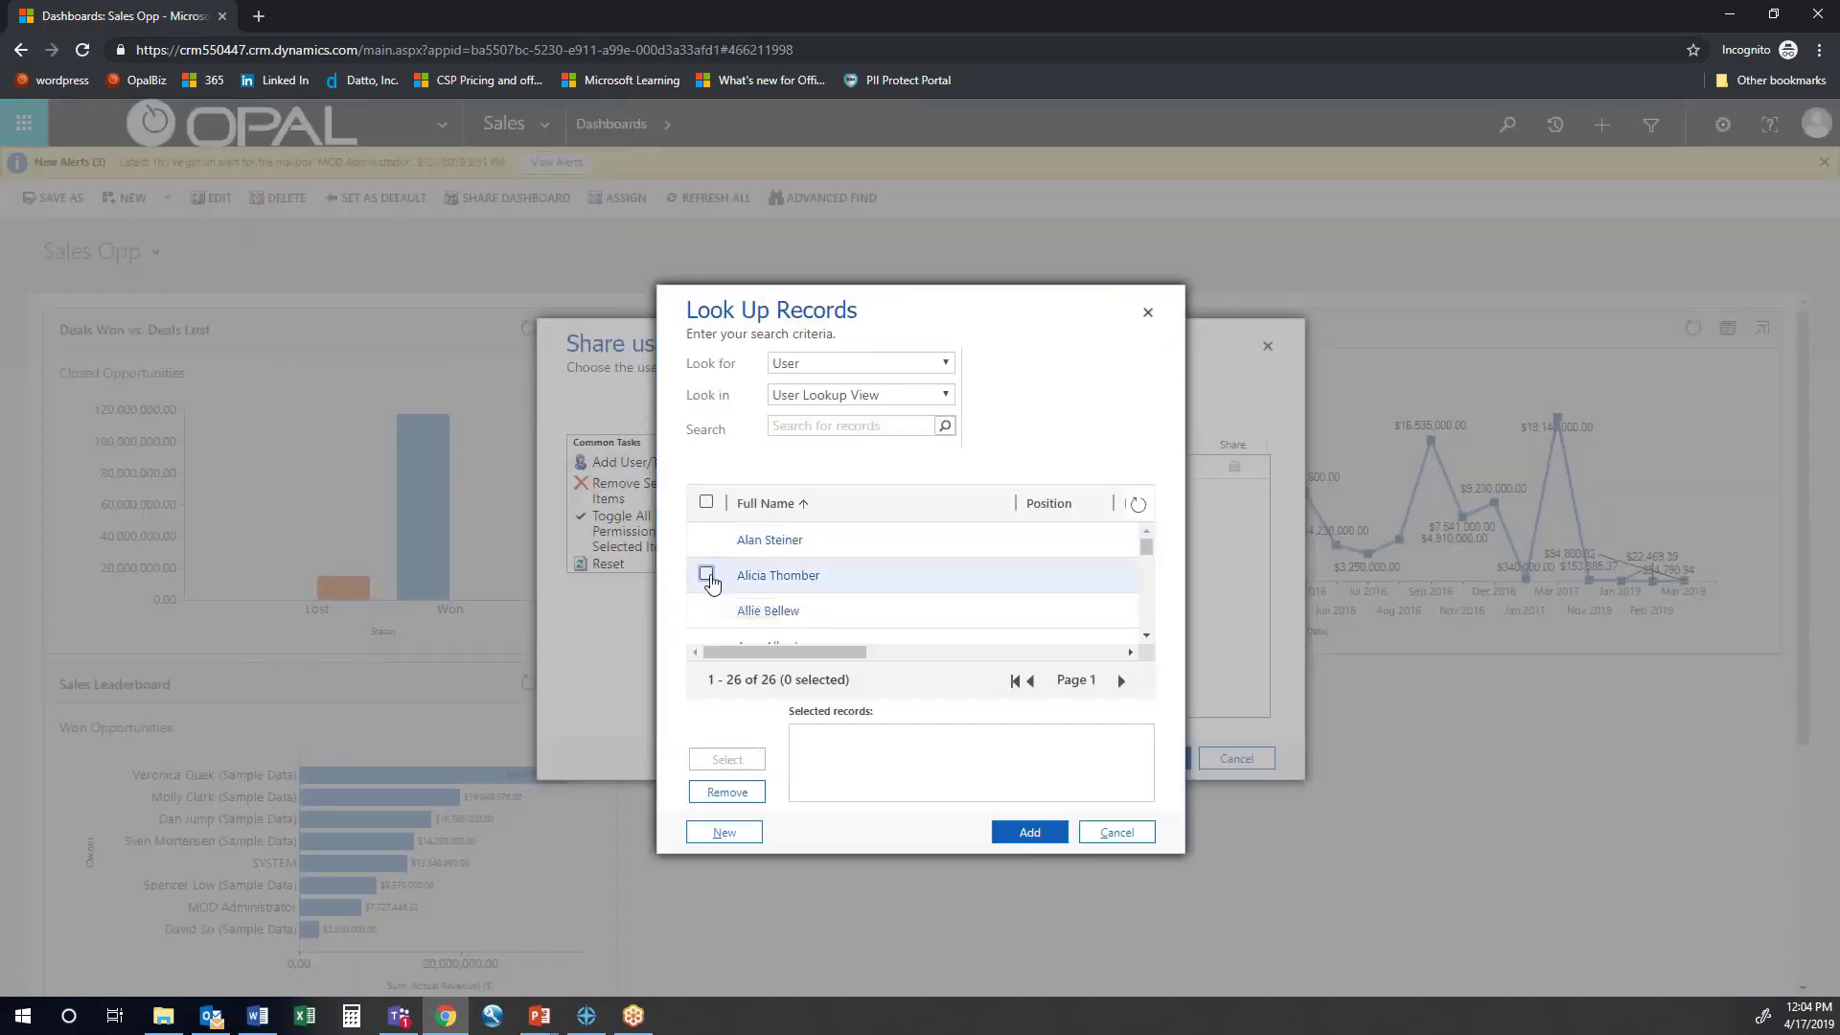
{"action": "left_click", "coordinate": [753, 762]}
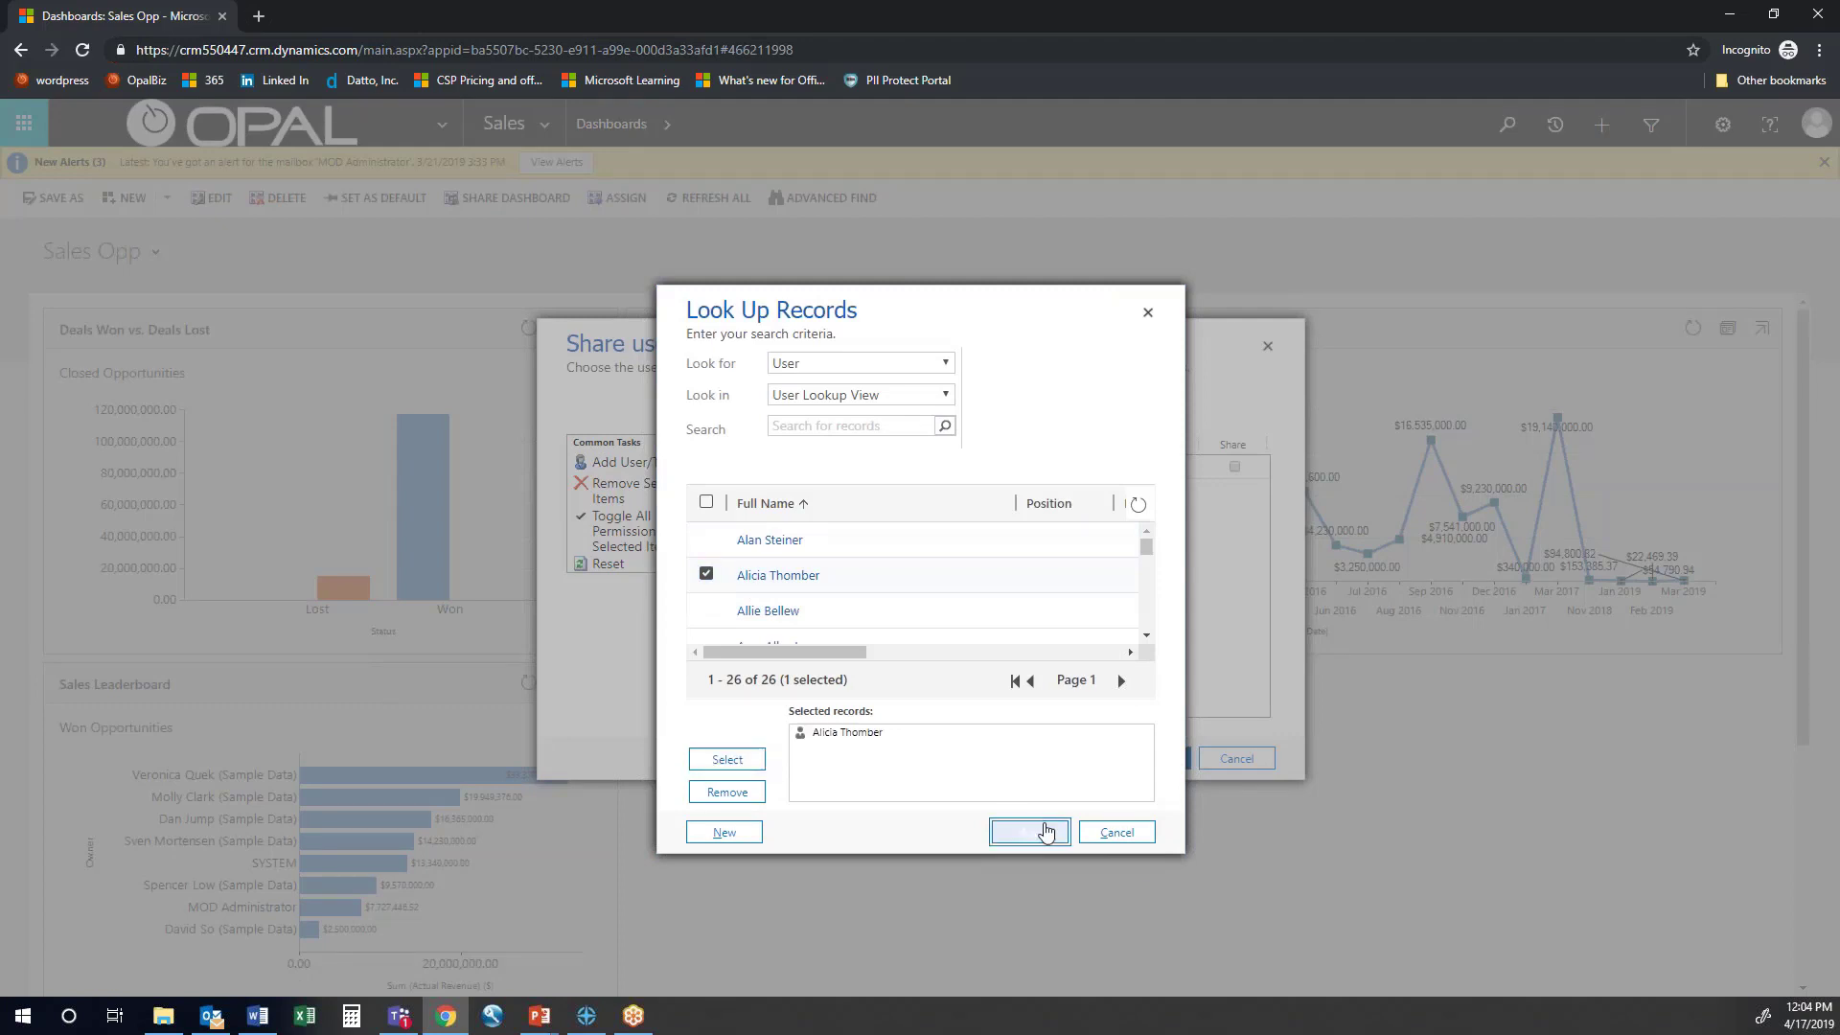
{"action": "left_click", "coordinate": [1030, 831]}
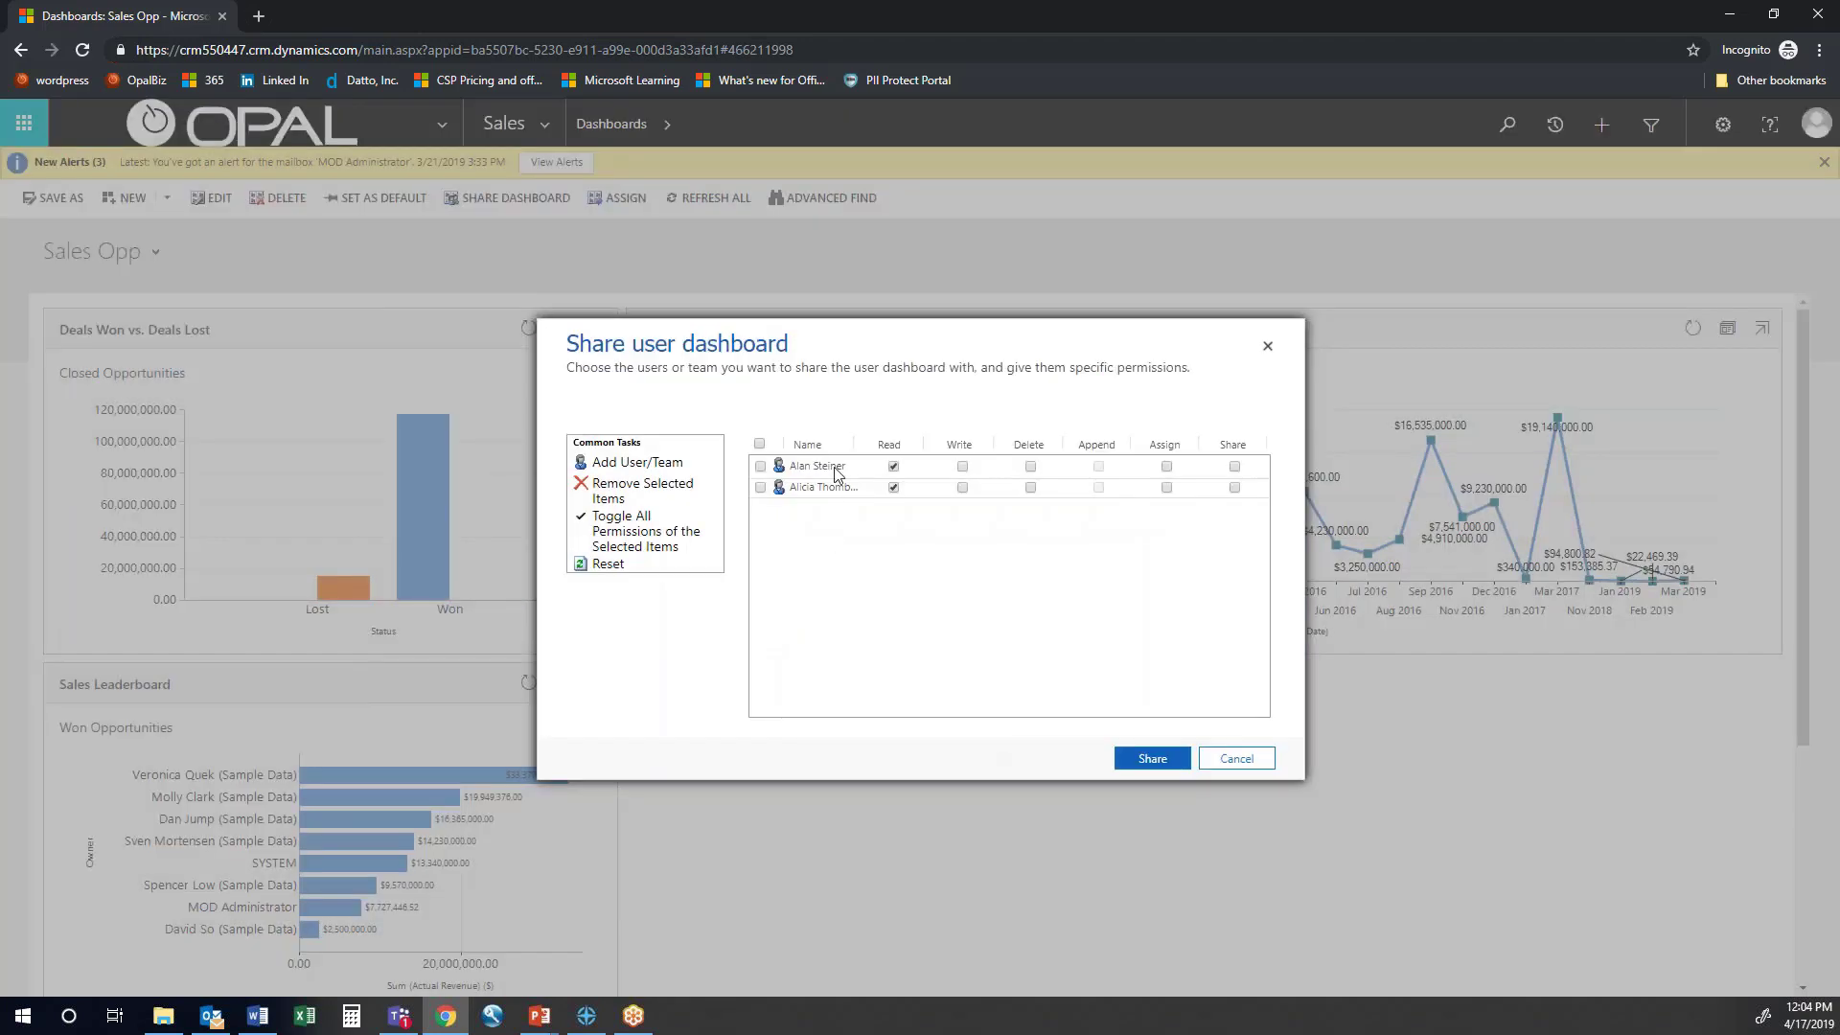
{"action": "left_click", "coordinate": [1129, 766]}
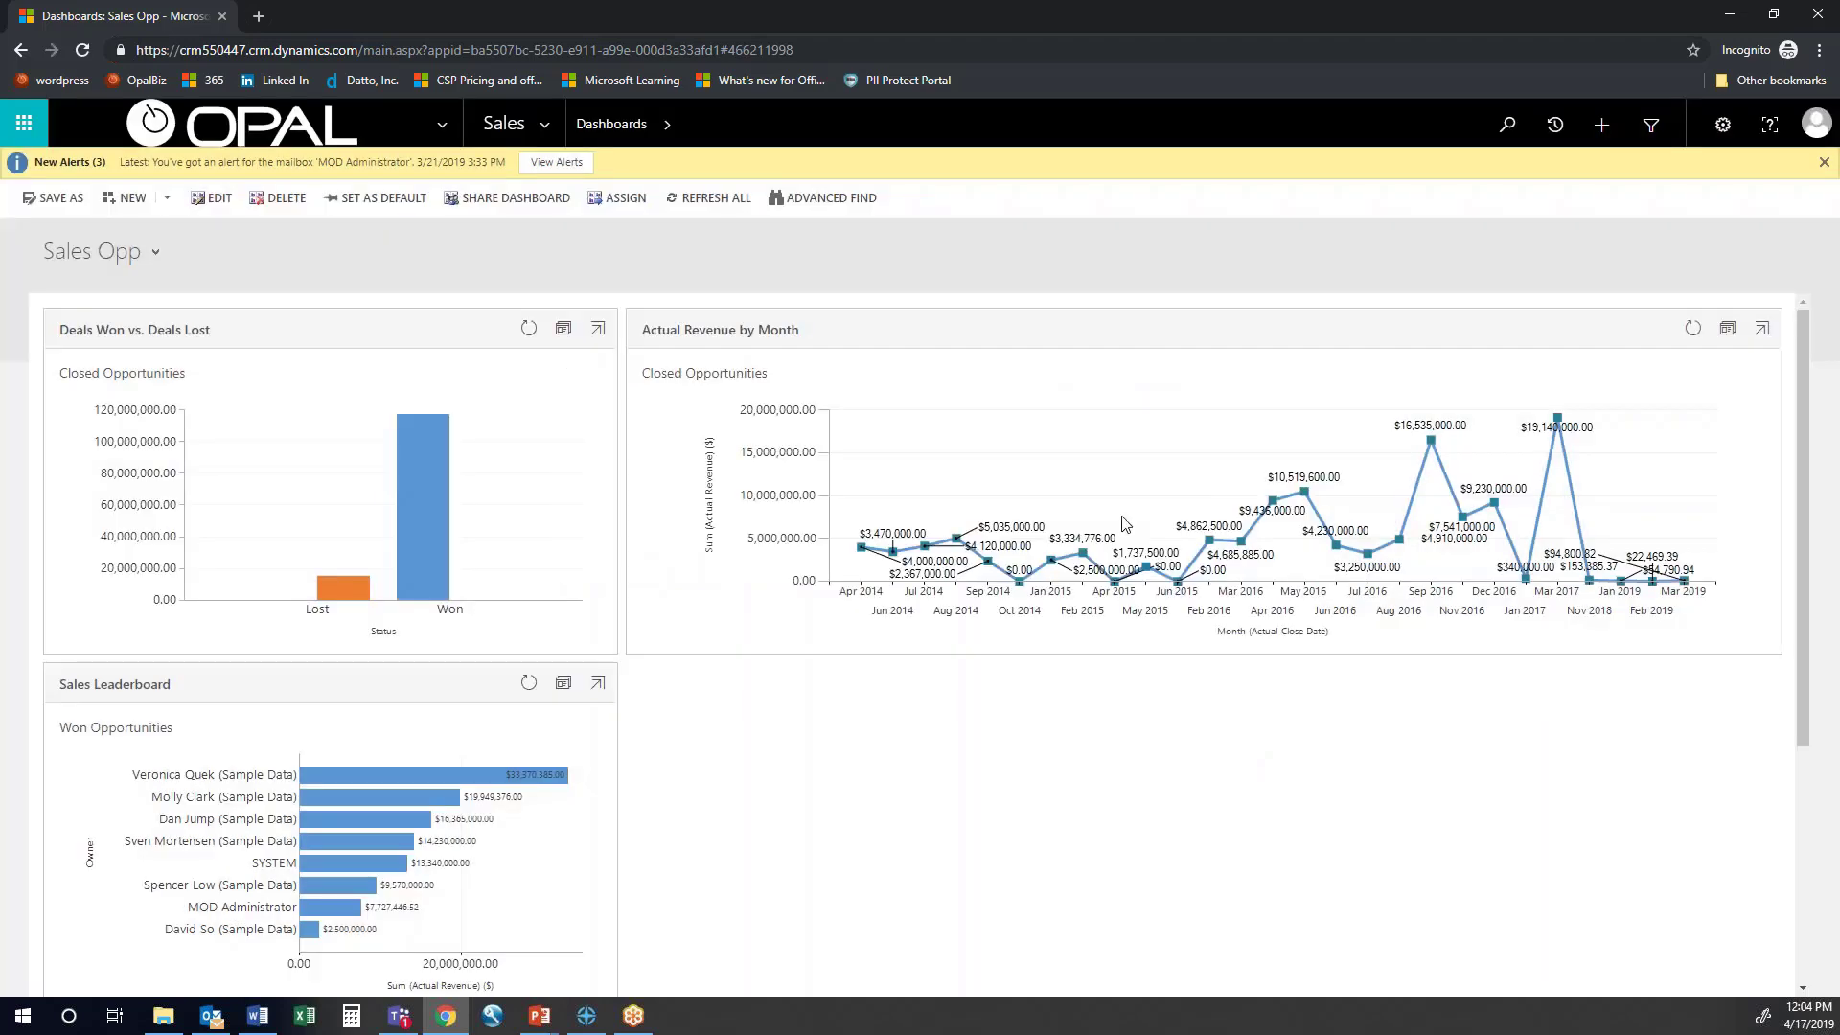
Return to the Sales Dashboard and create a new dashboard with the 2-Column Regular Dashboard layout
{"action": "left_click", "coordinate": [134, 251]}
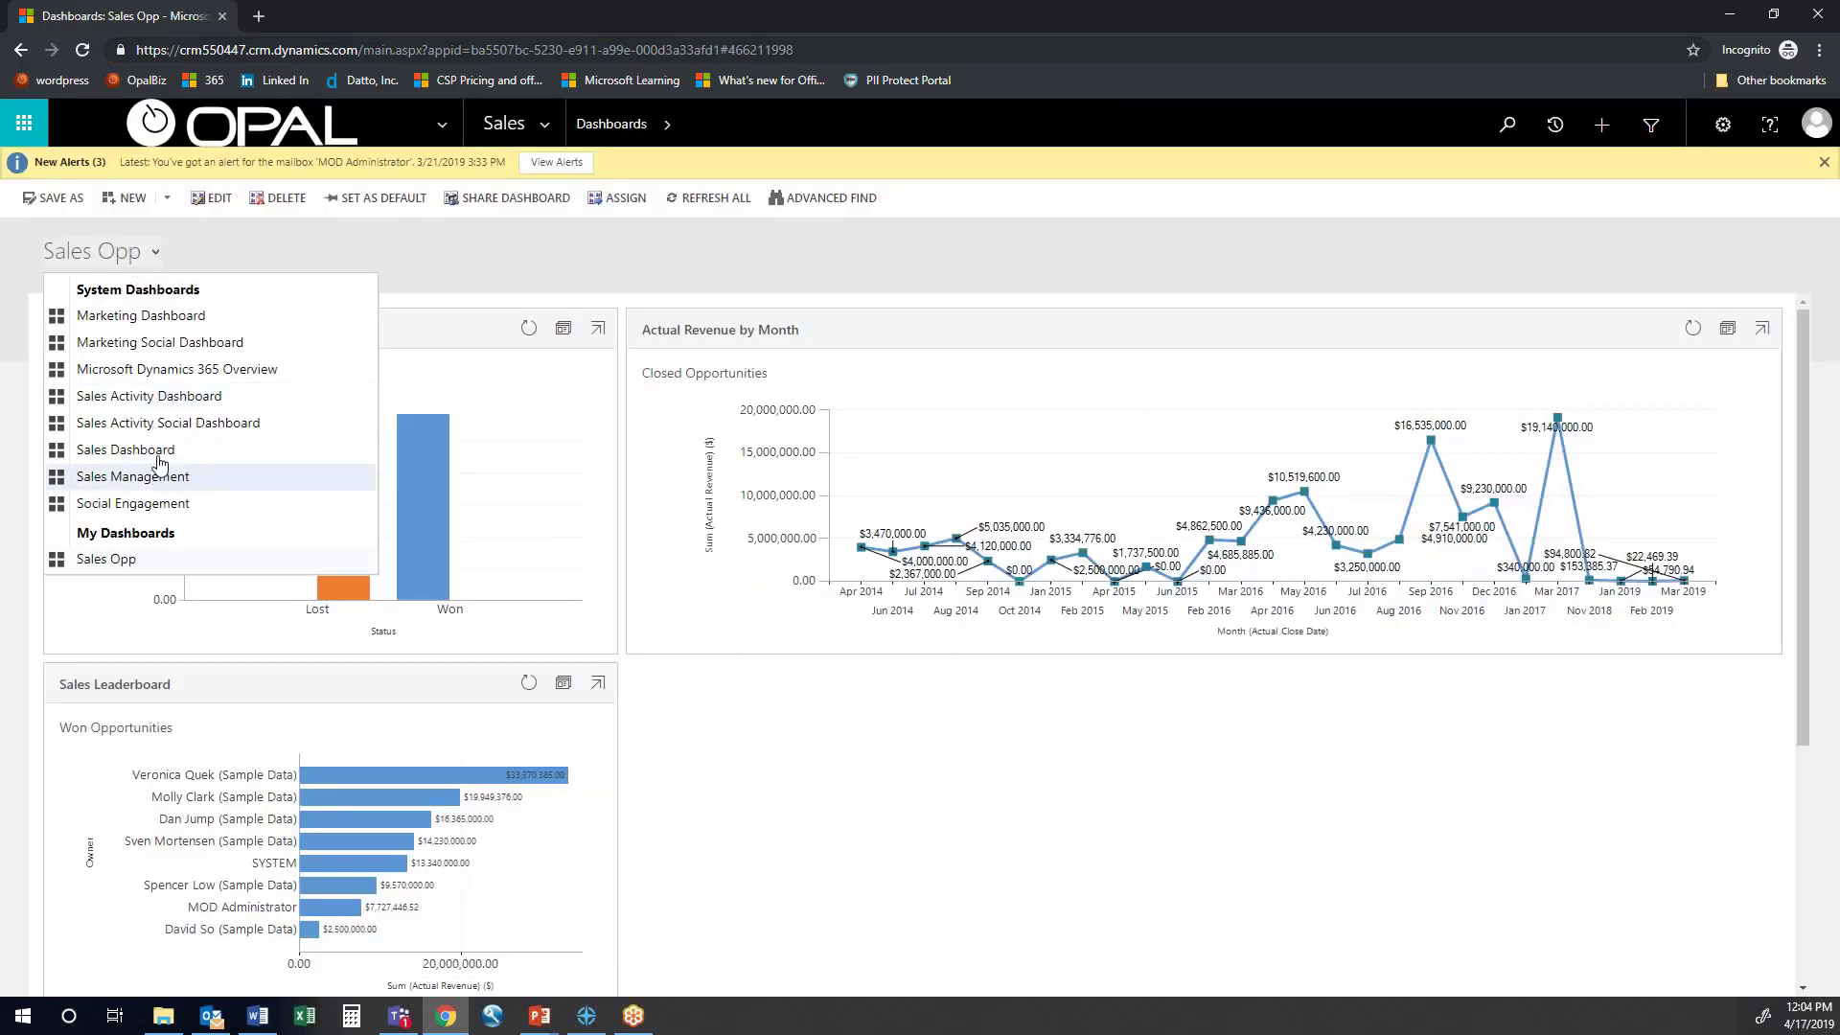
{"action": "left_click", "coordinate": [153, 449]}
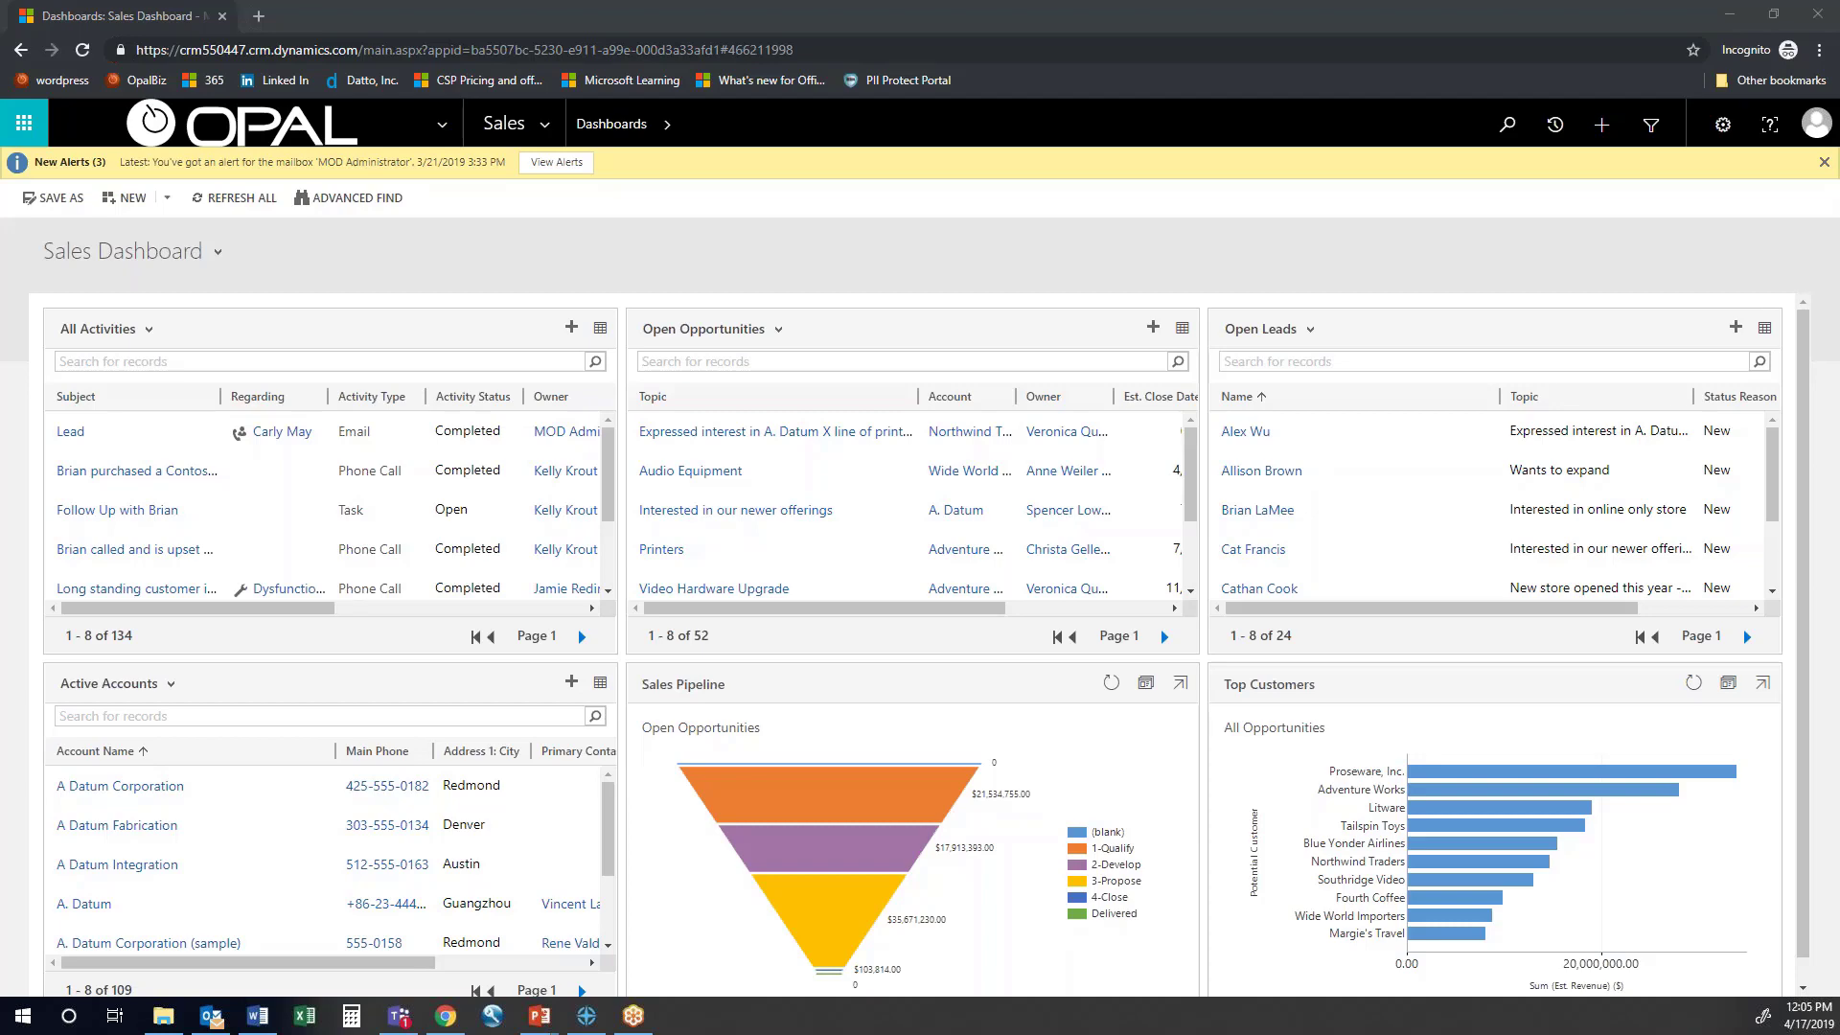
{"action": "left_click", "coordinate": [128, 197]}
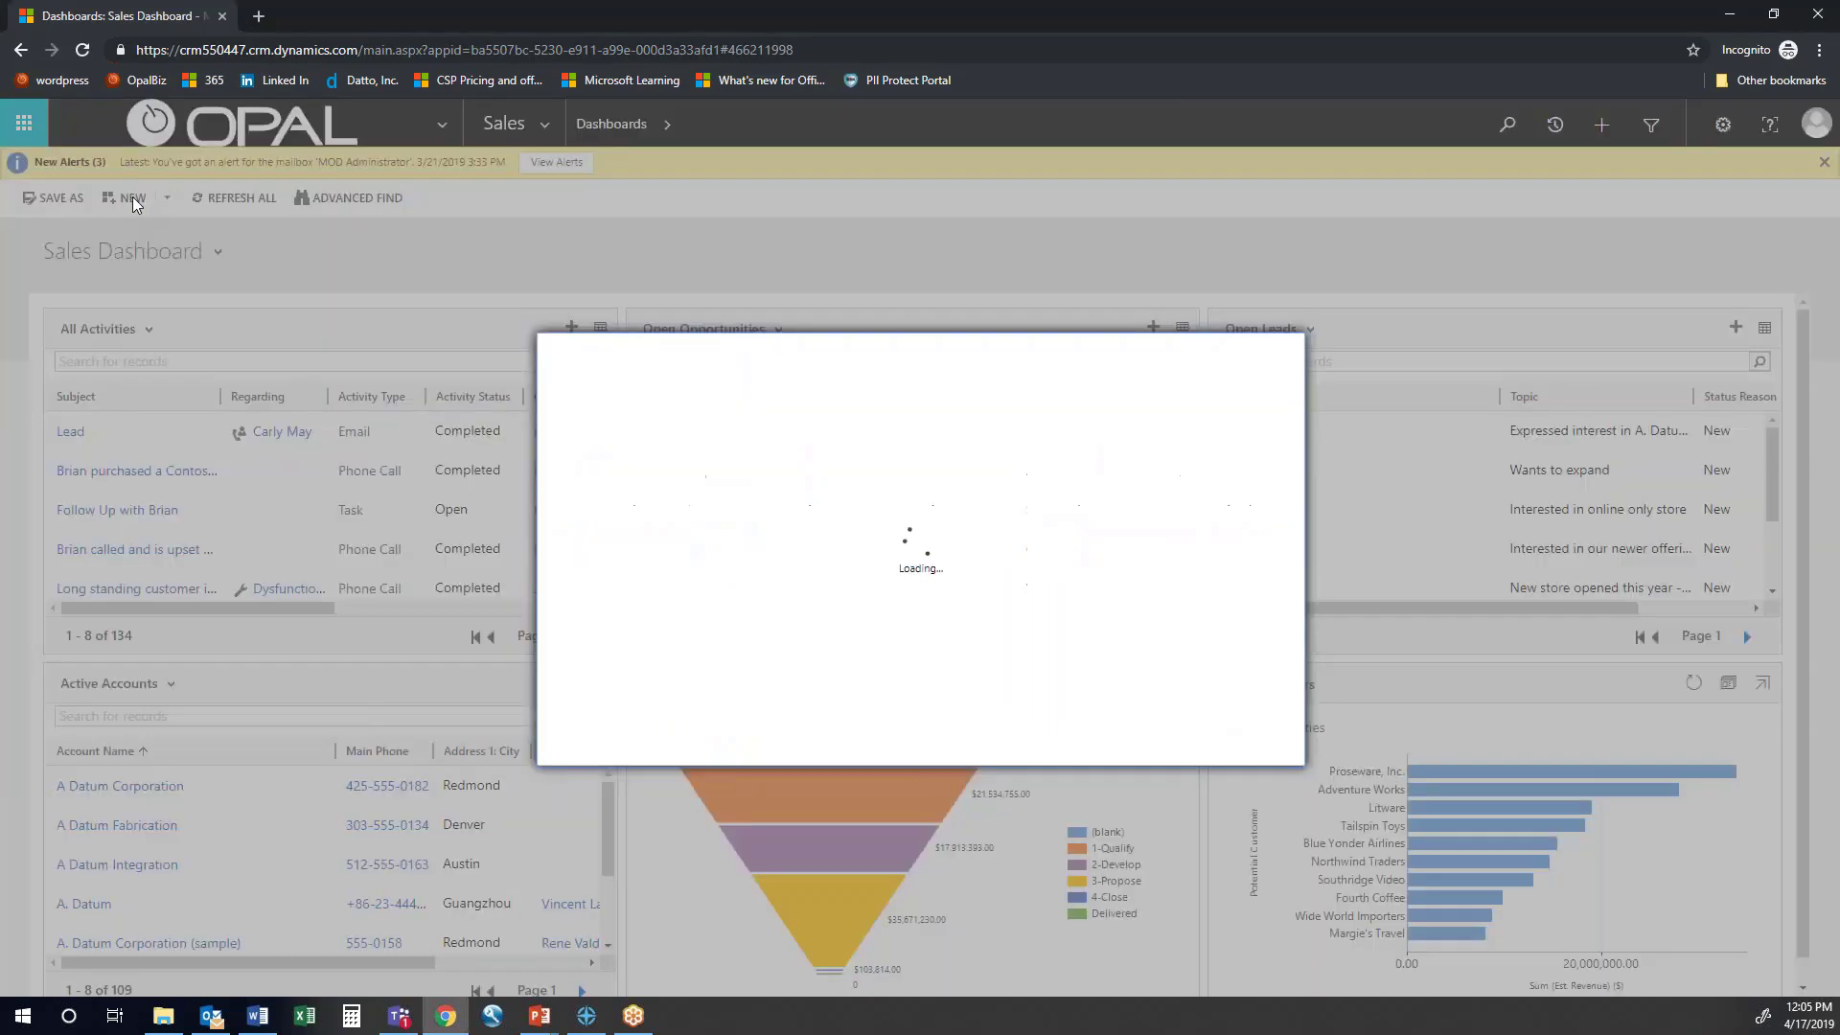
{"action": "scroll", "coordinate": [952, 595], "scroll_direction": "down", "scroll_amount": 1}
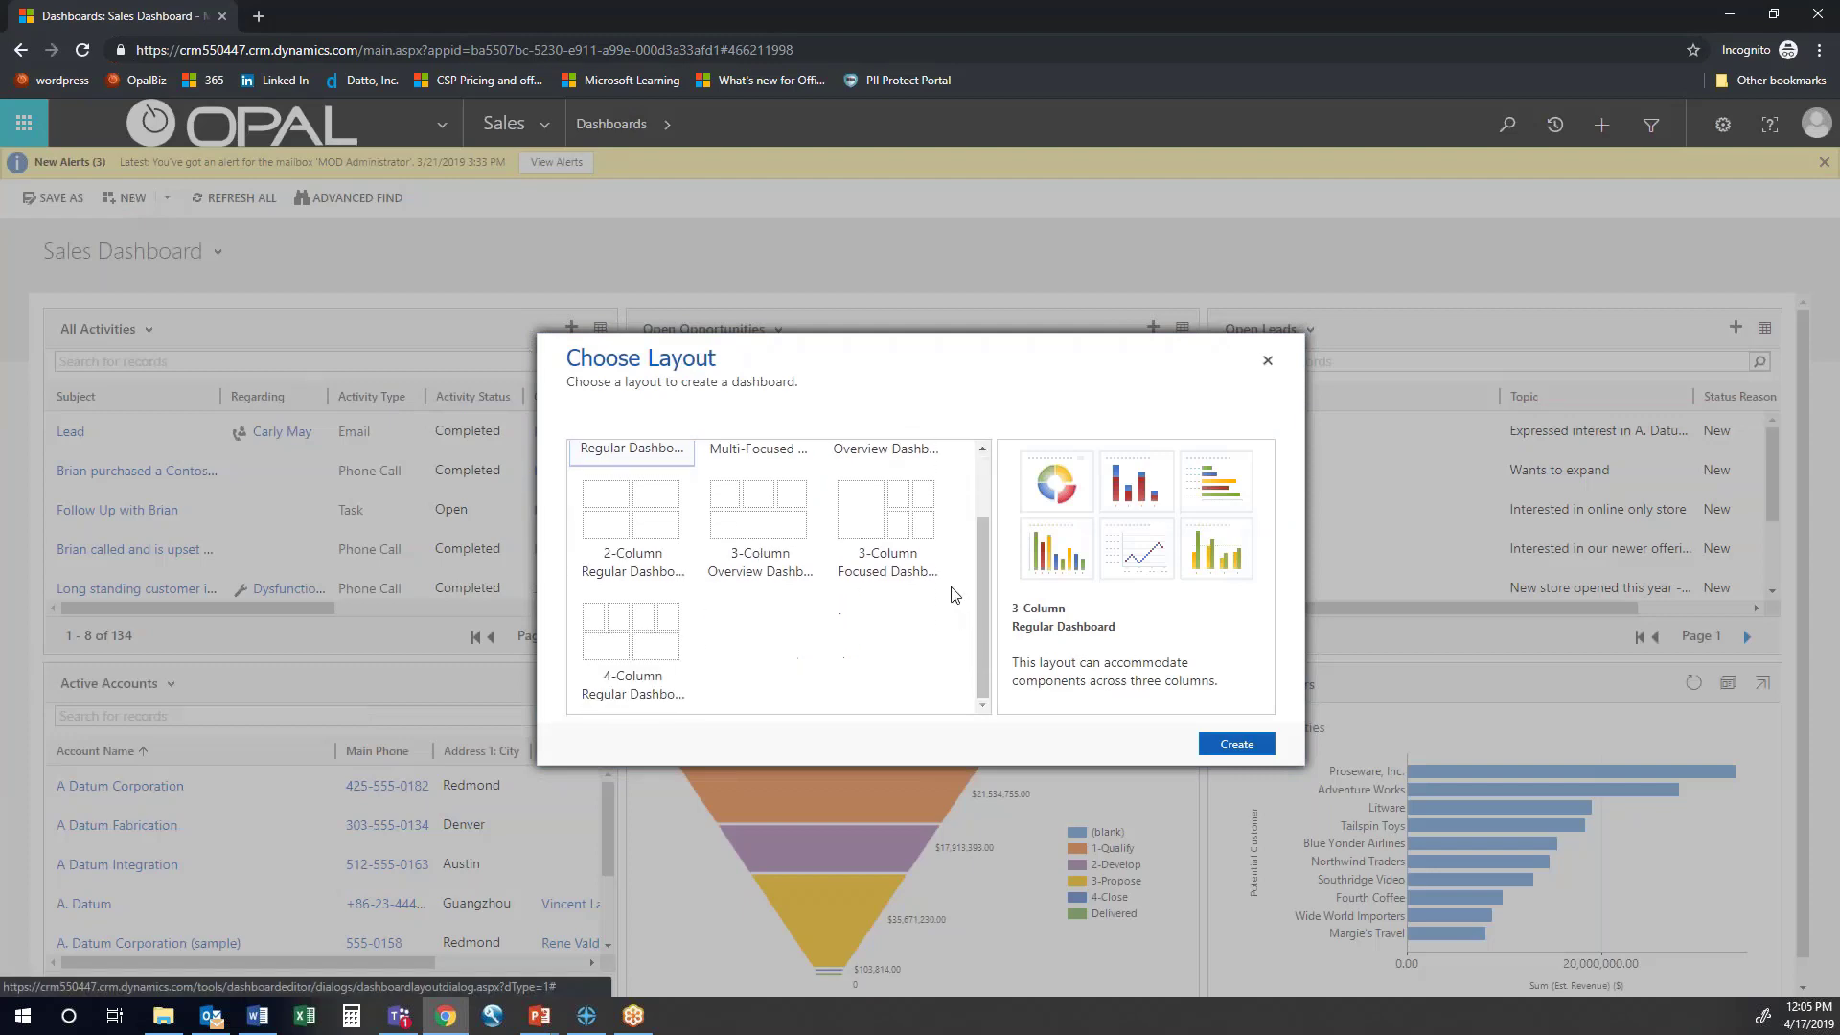
{"action": "scroll", "coordinate": [891, 614], "scroll_direction": "up", "scroll_amount": 1}
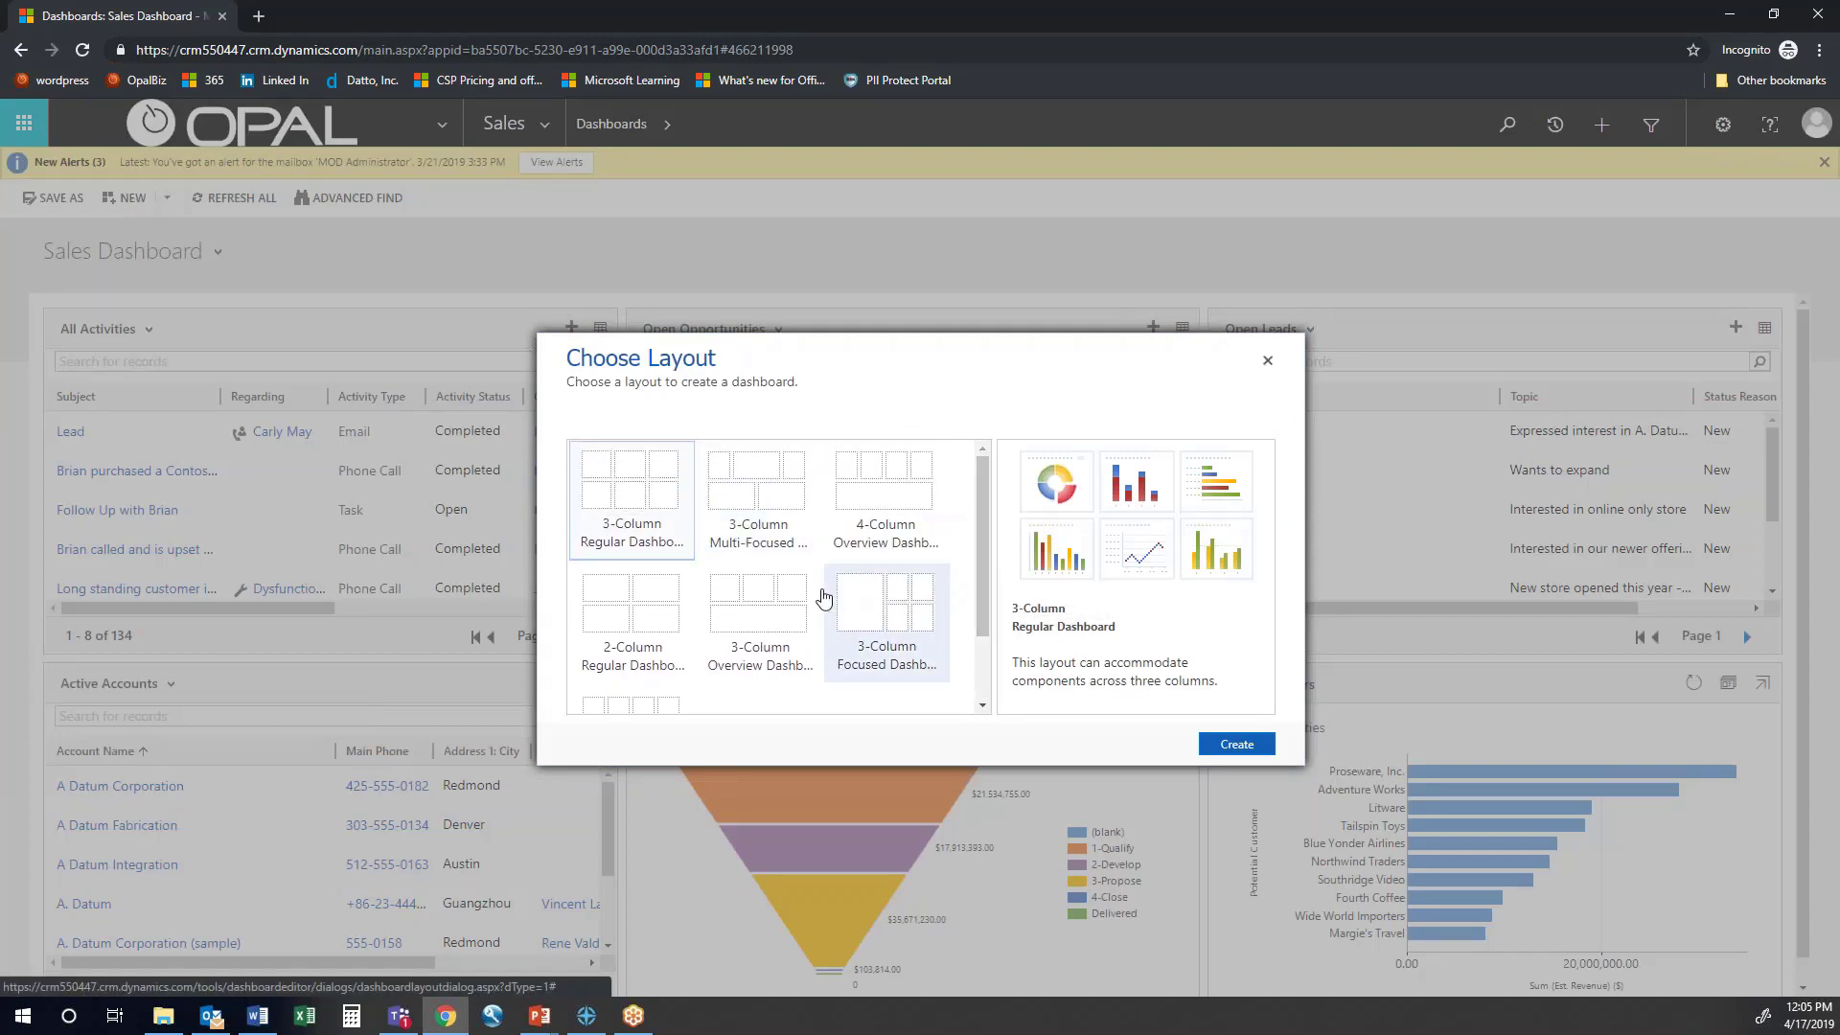
{"action": "scroll", "coordinate": [819, 598], "scroll_direction": "down", "scroll_amount": 1}
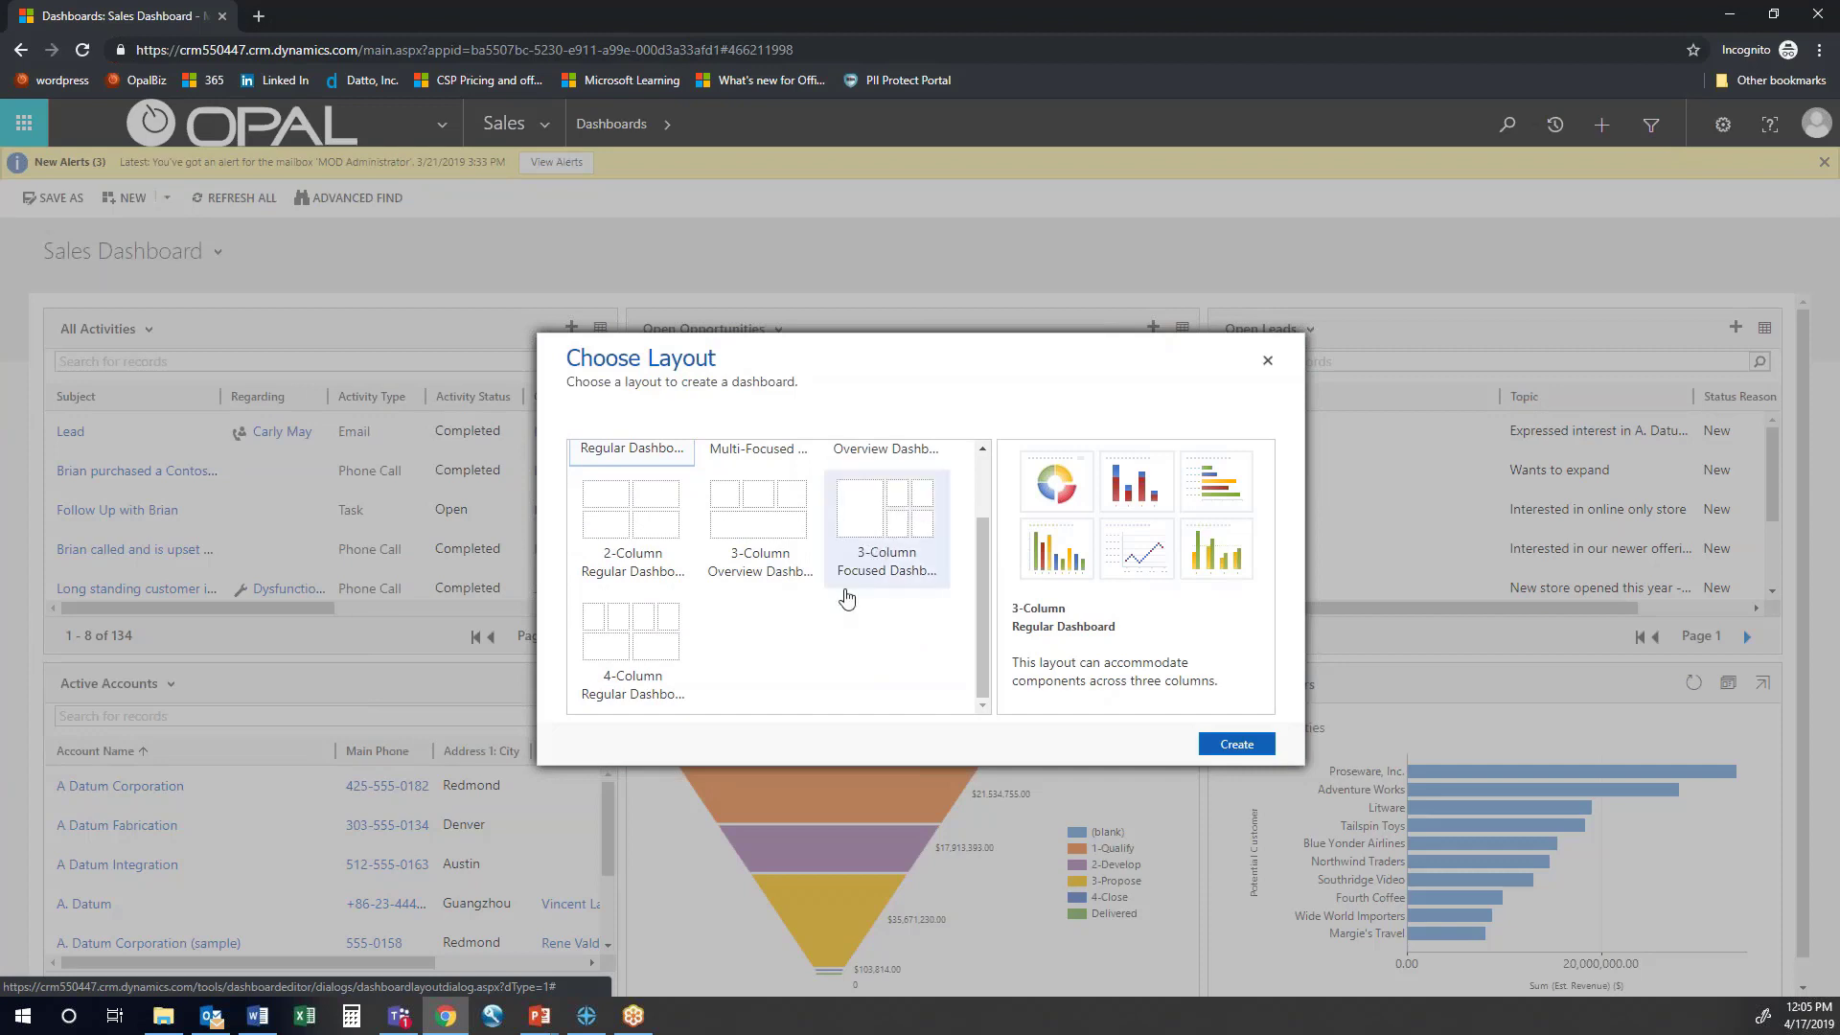
{"action": "left_click", "coordinate": [649, 500]}
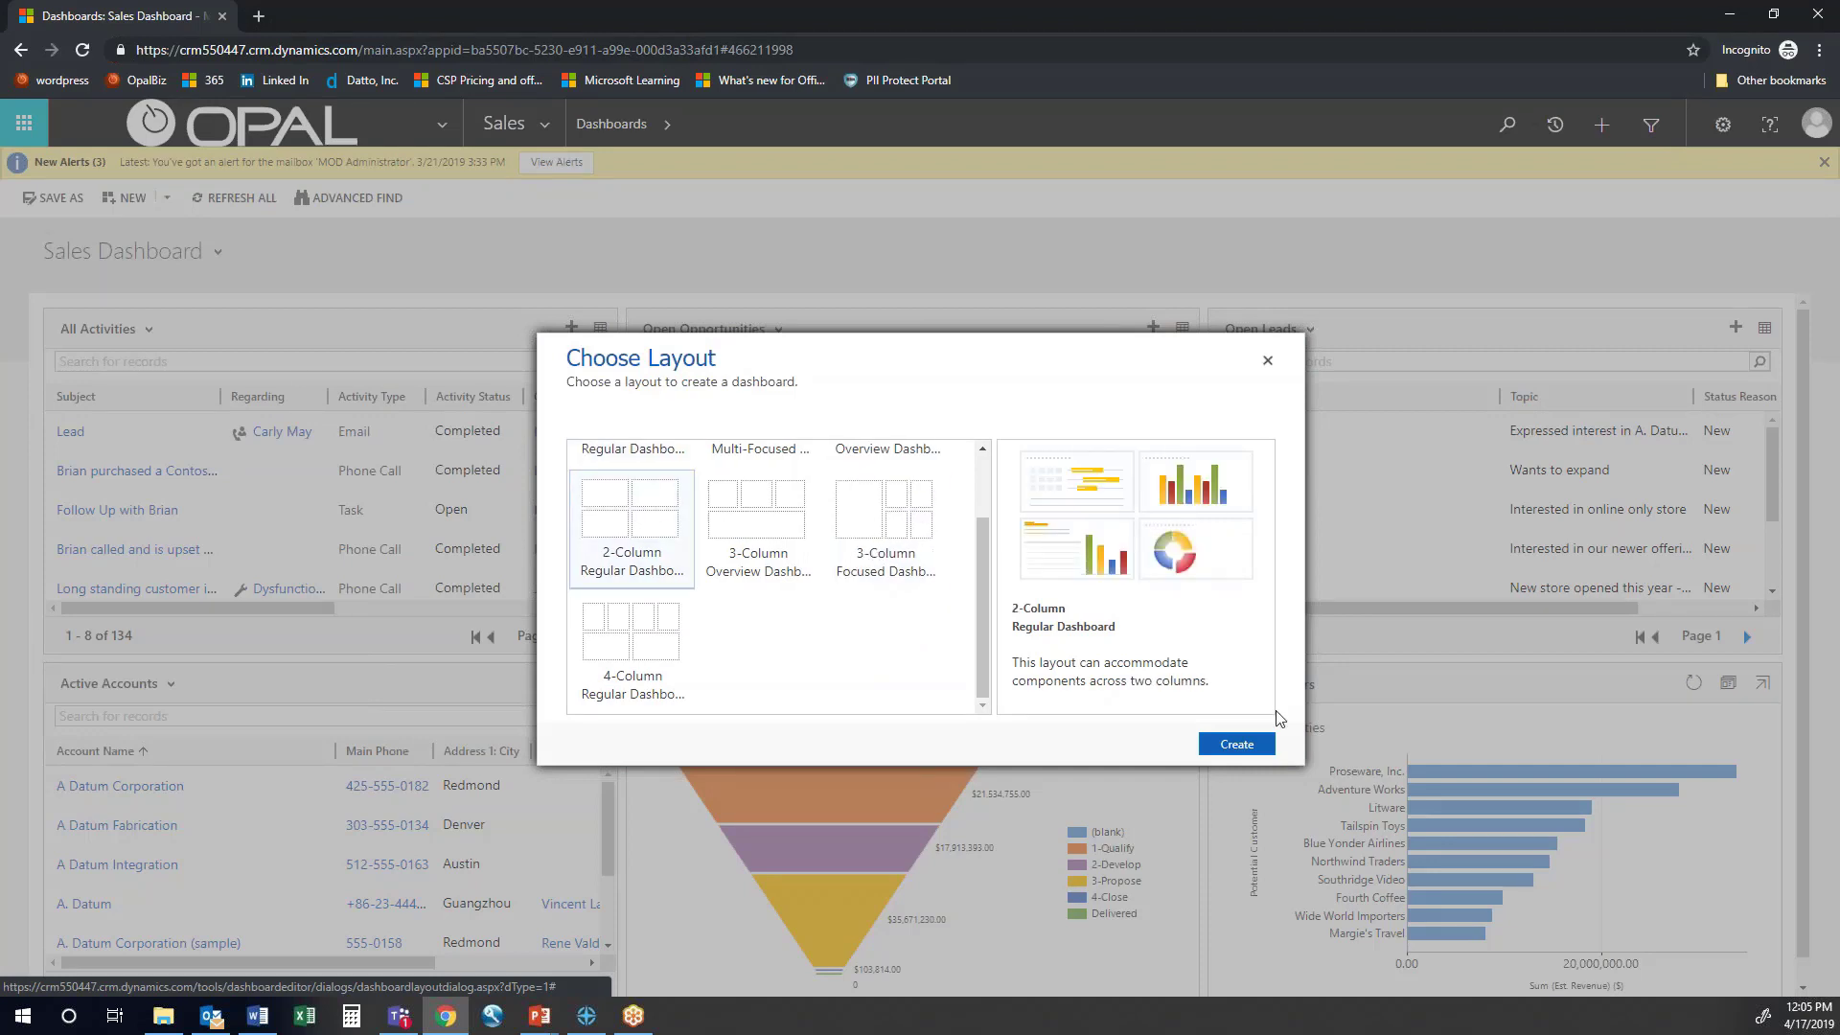
{"action": "left_click", "coordinate": [1237, 744]}
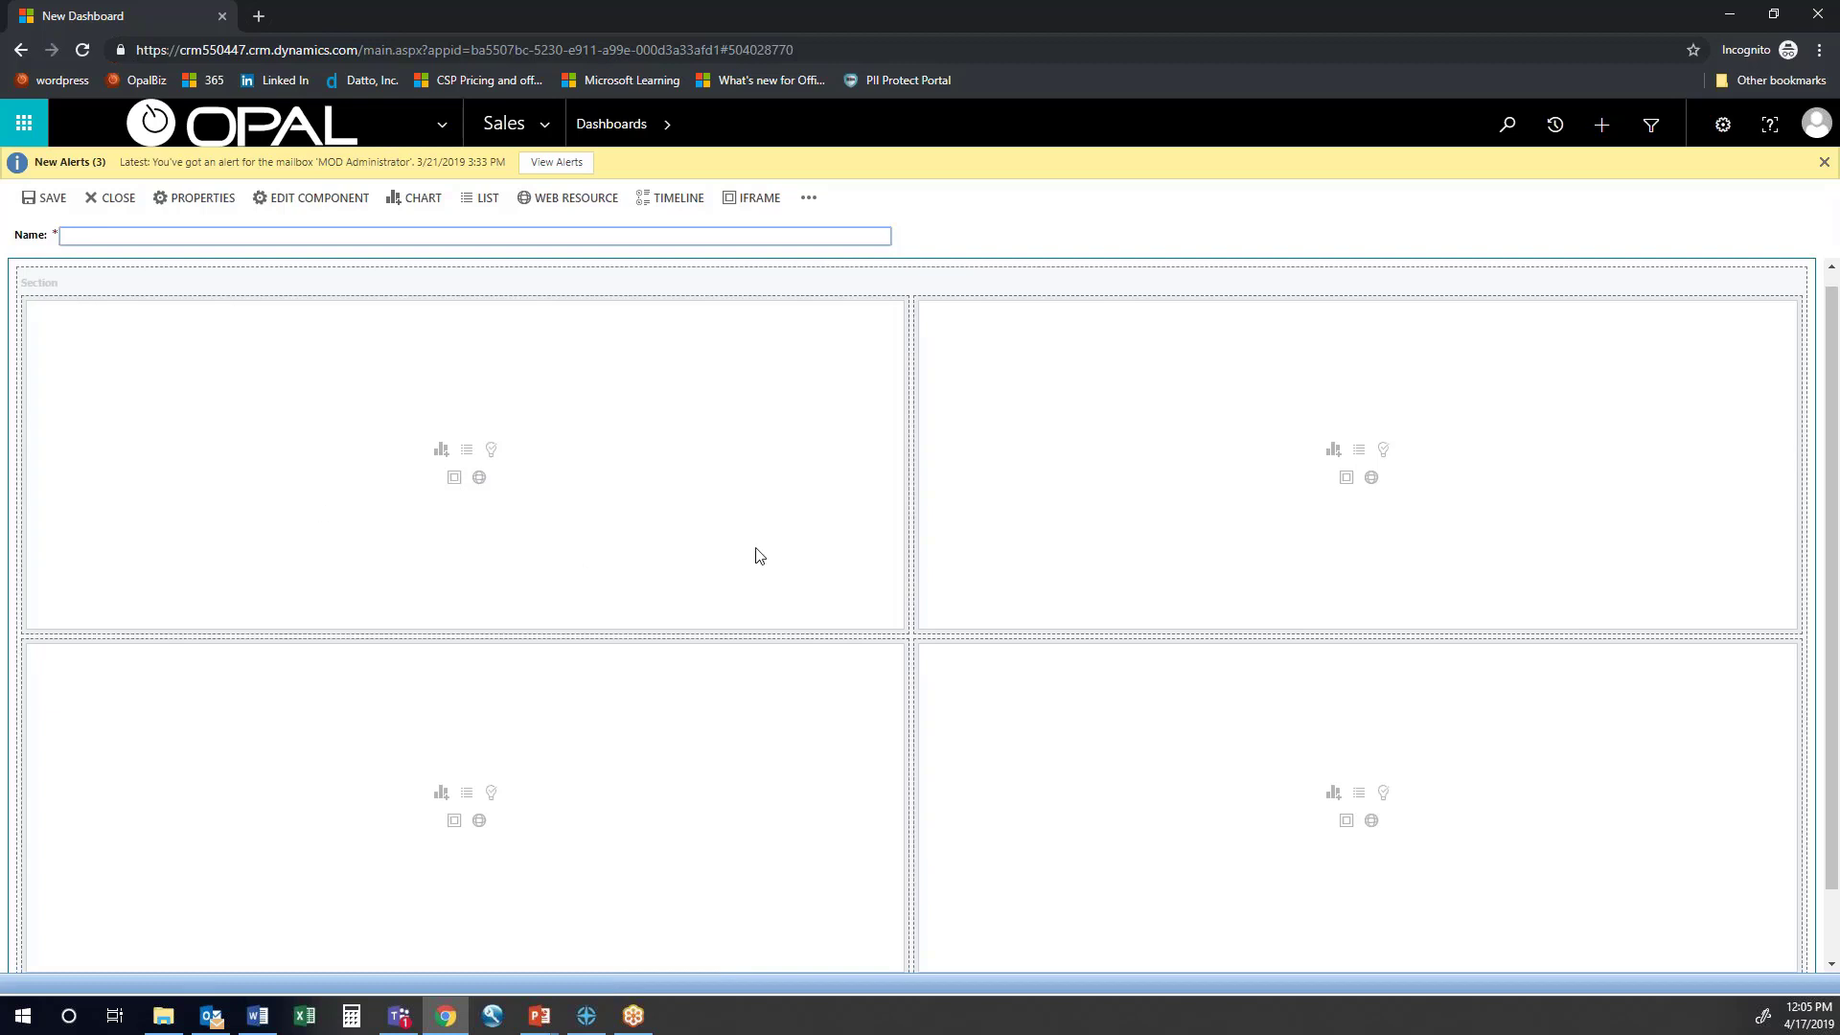
Add an Opportunities list with the My Open Opportunities view to the first cell of the dashboard's upper row
{"action": "left_click", "coordinate": [468, 450]}
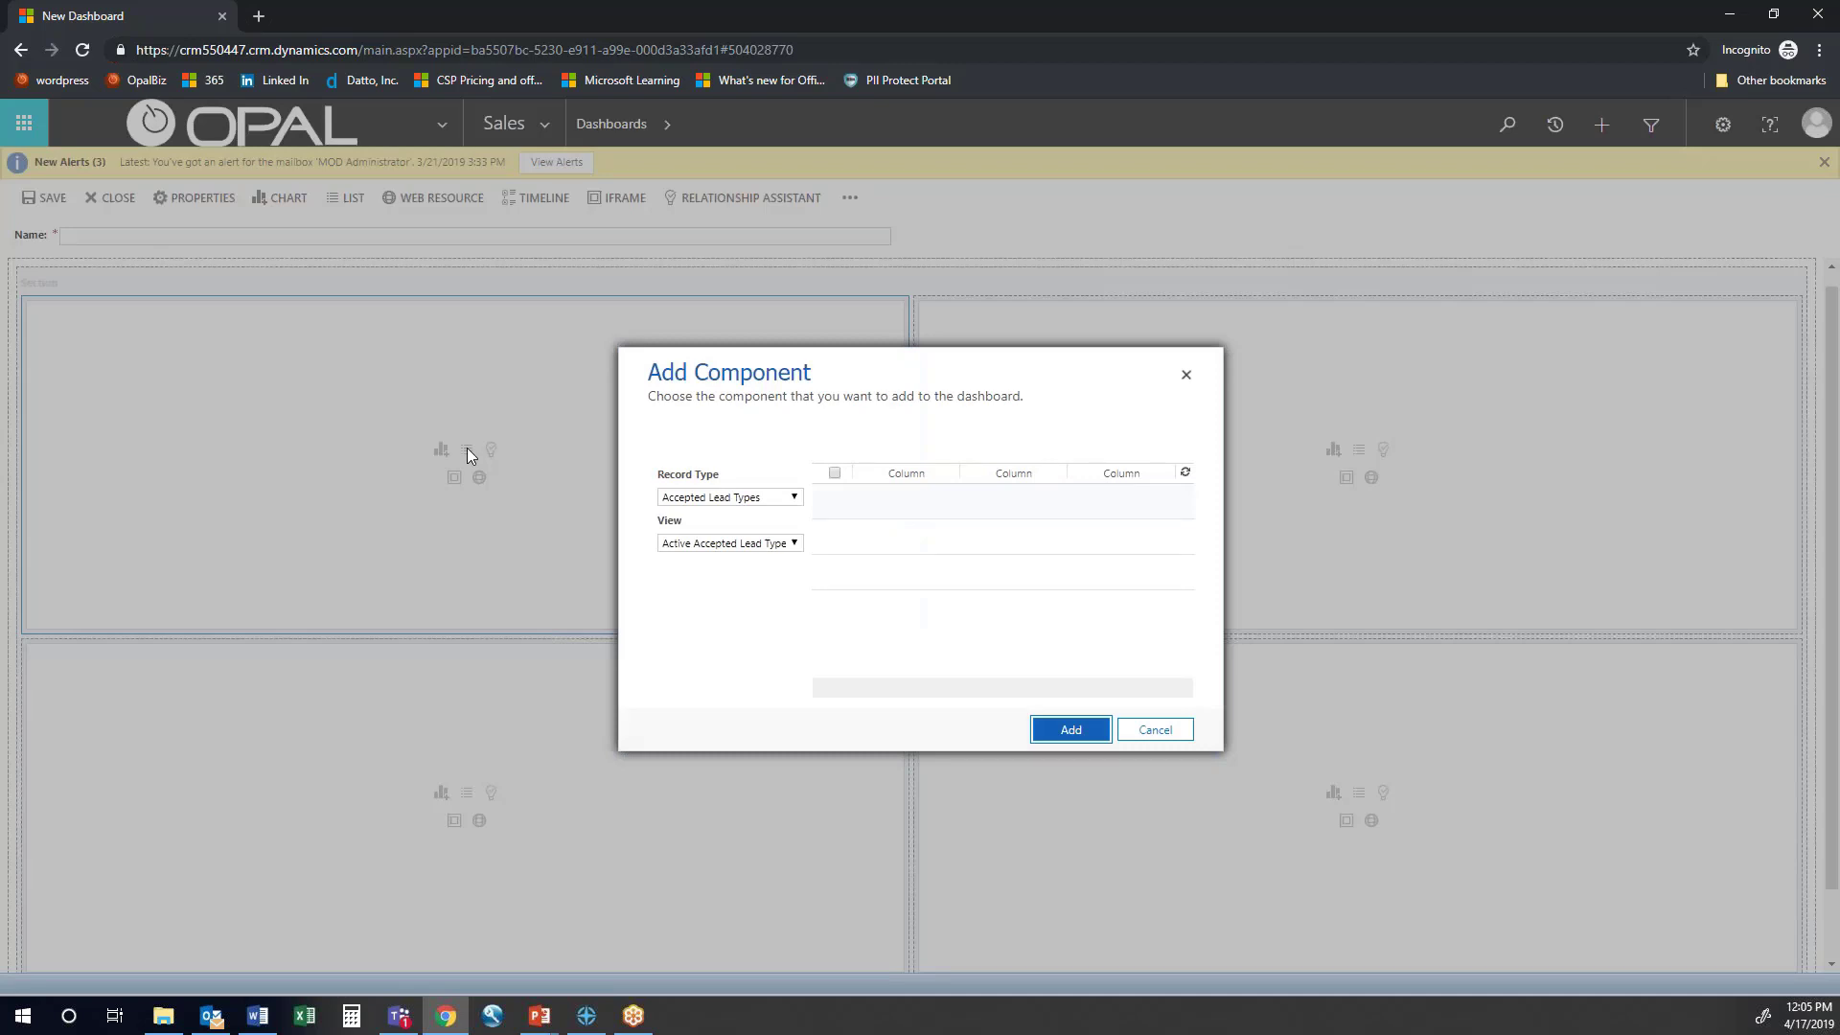
{"action": "left_click", "coordinate": [718, 498]}
{"action": "scroll", "coordinate": [785, 644], "scroll_direction": "down", "scroll_amount": 3}
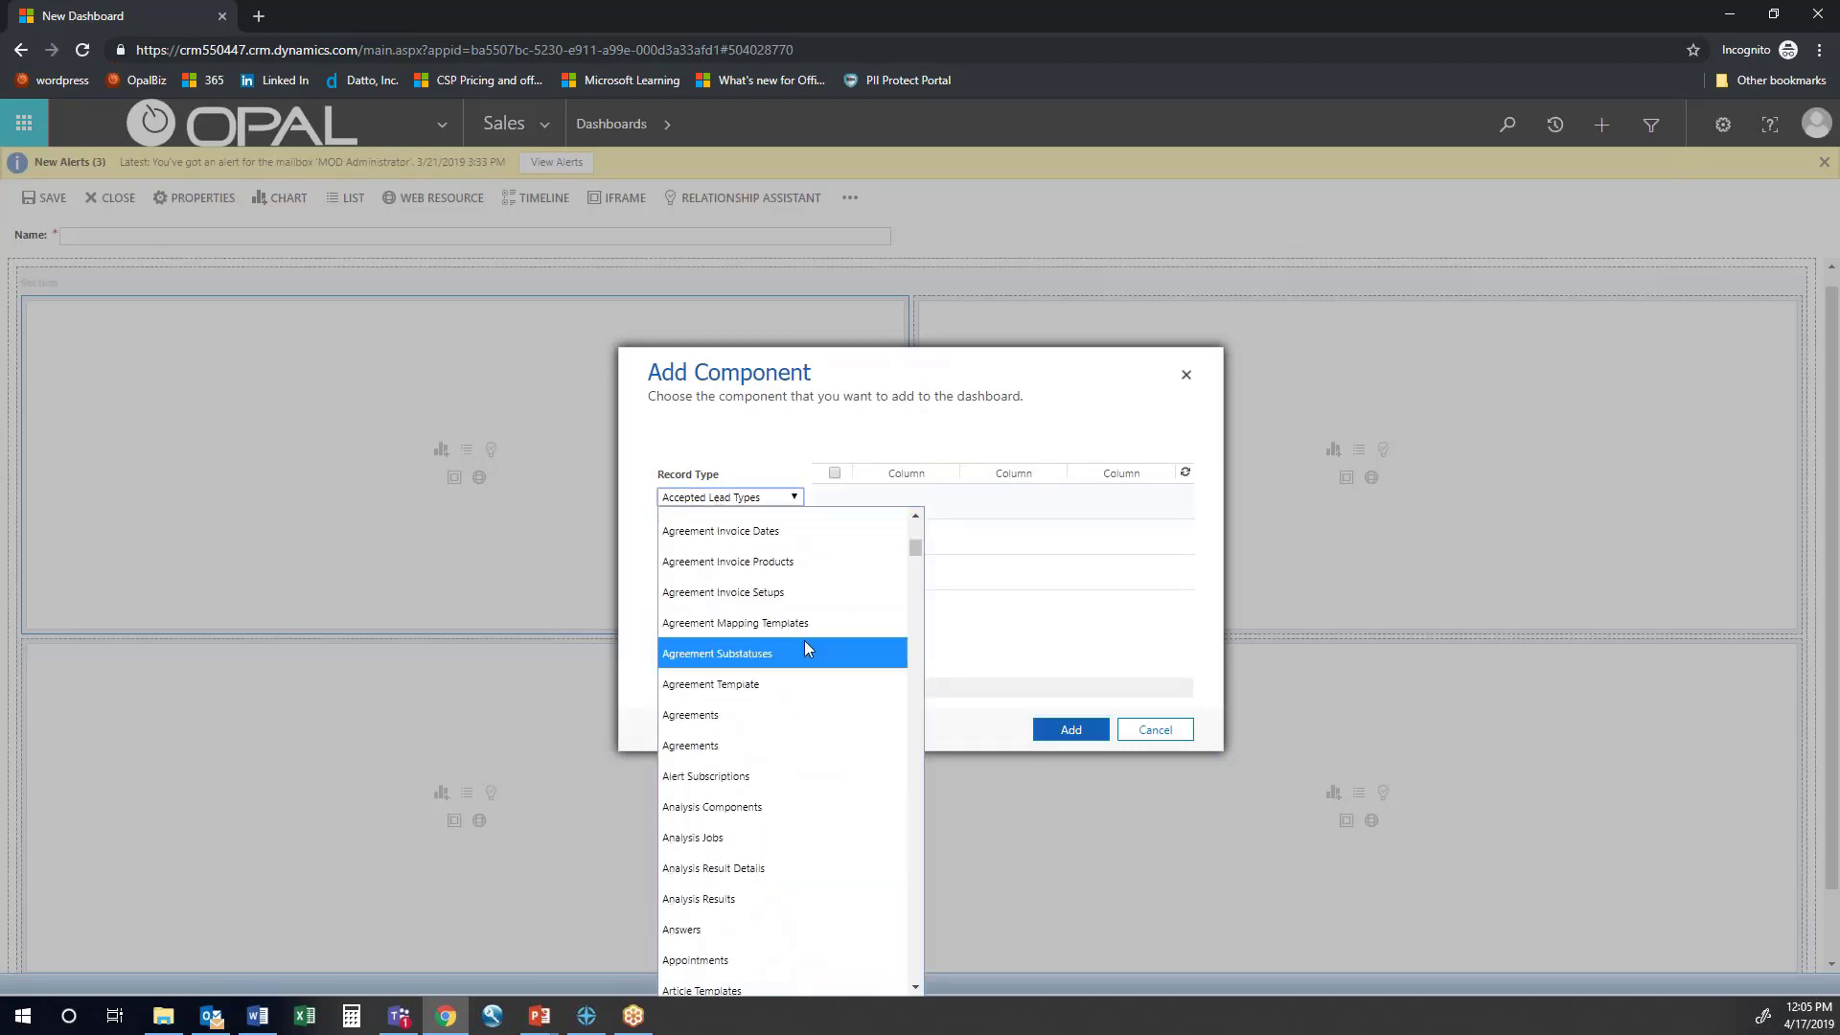
{"action": "scroll", "coordinate": [805, 649], "scroll_direction": "down", "scroll_amount": 20}
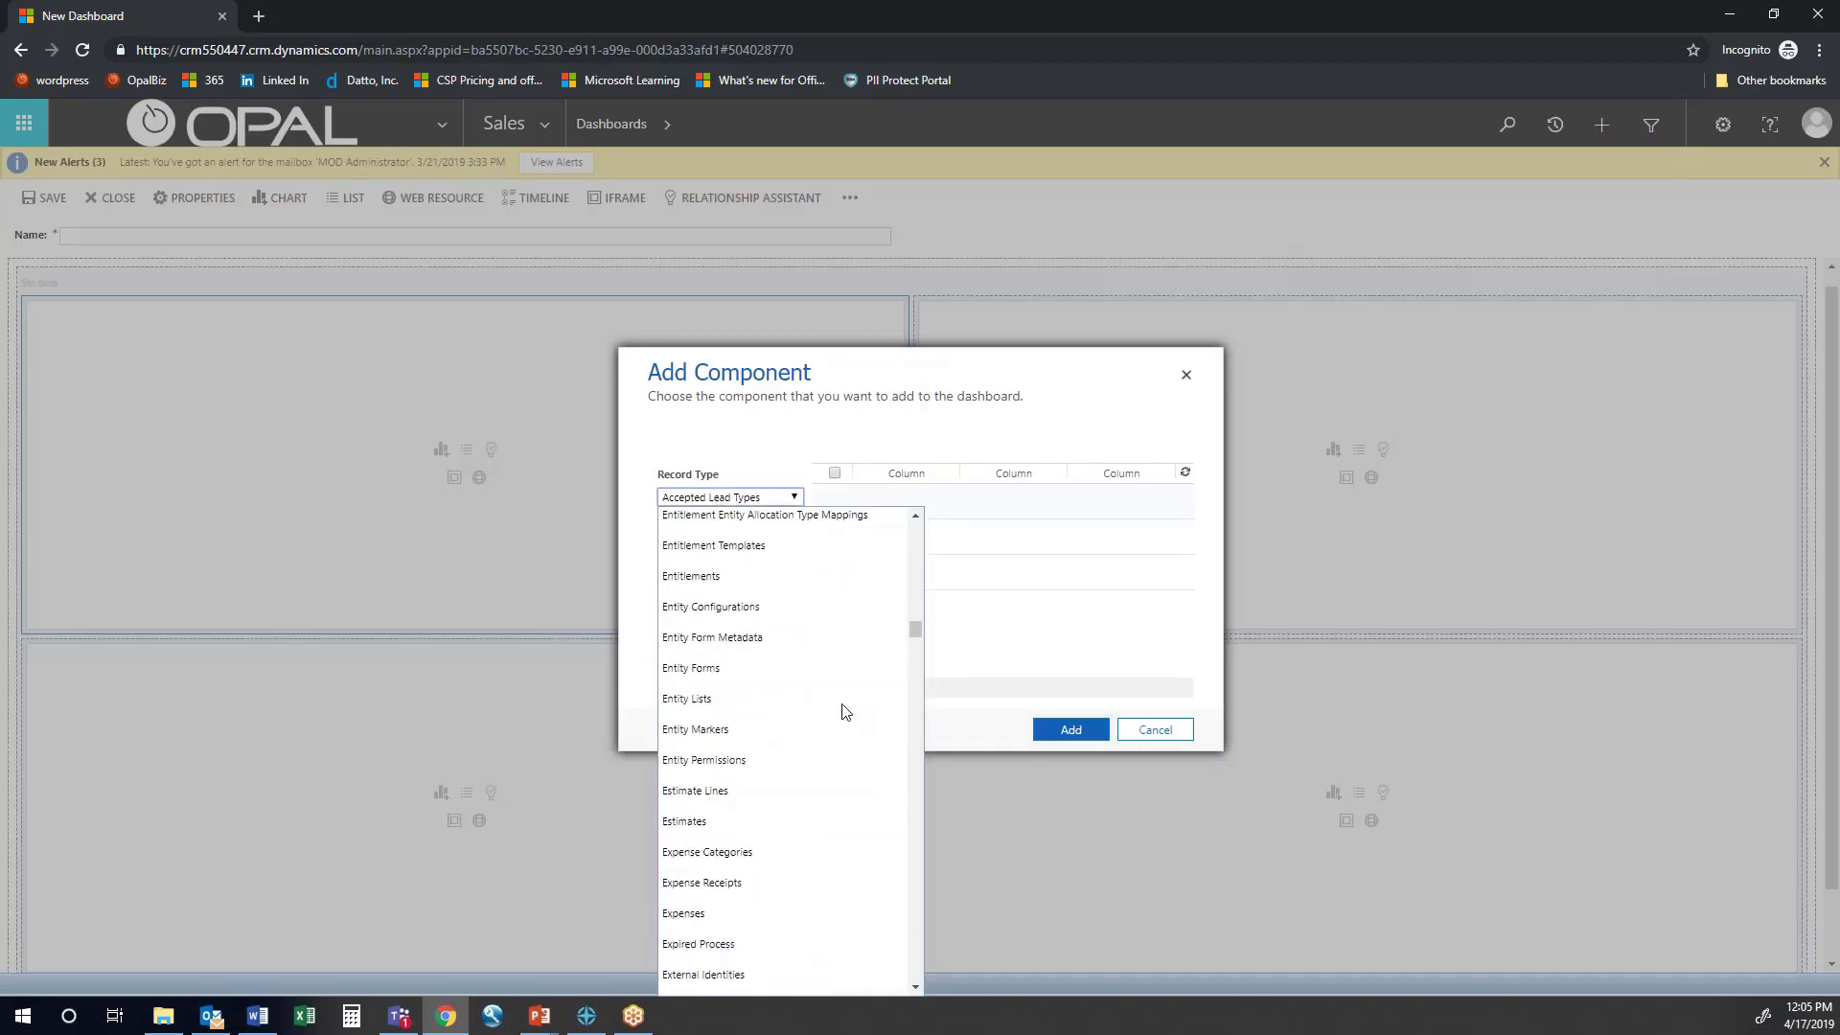
{"action": "scroll", "coordinate": [845, 711], "scroll_direction": "down", "scroll_amount": 20}
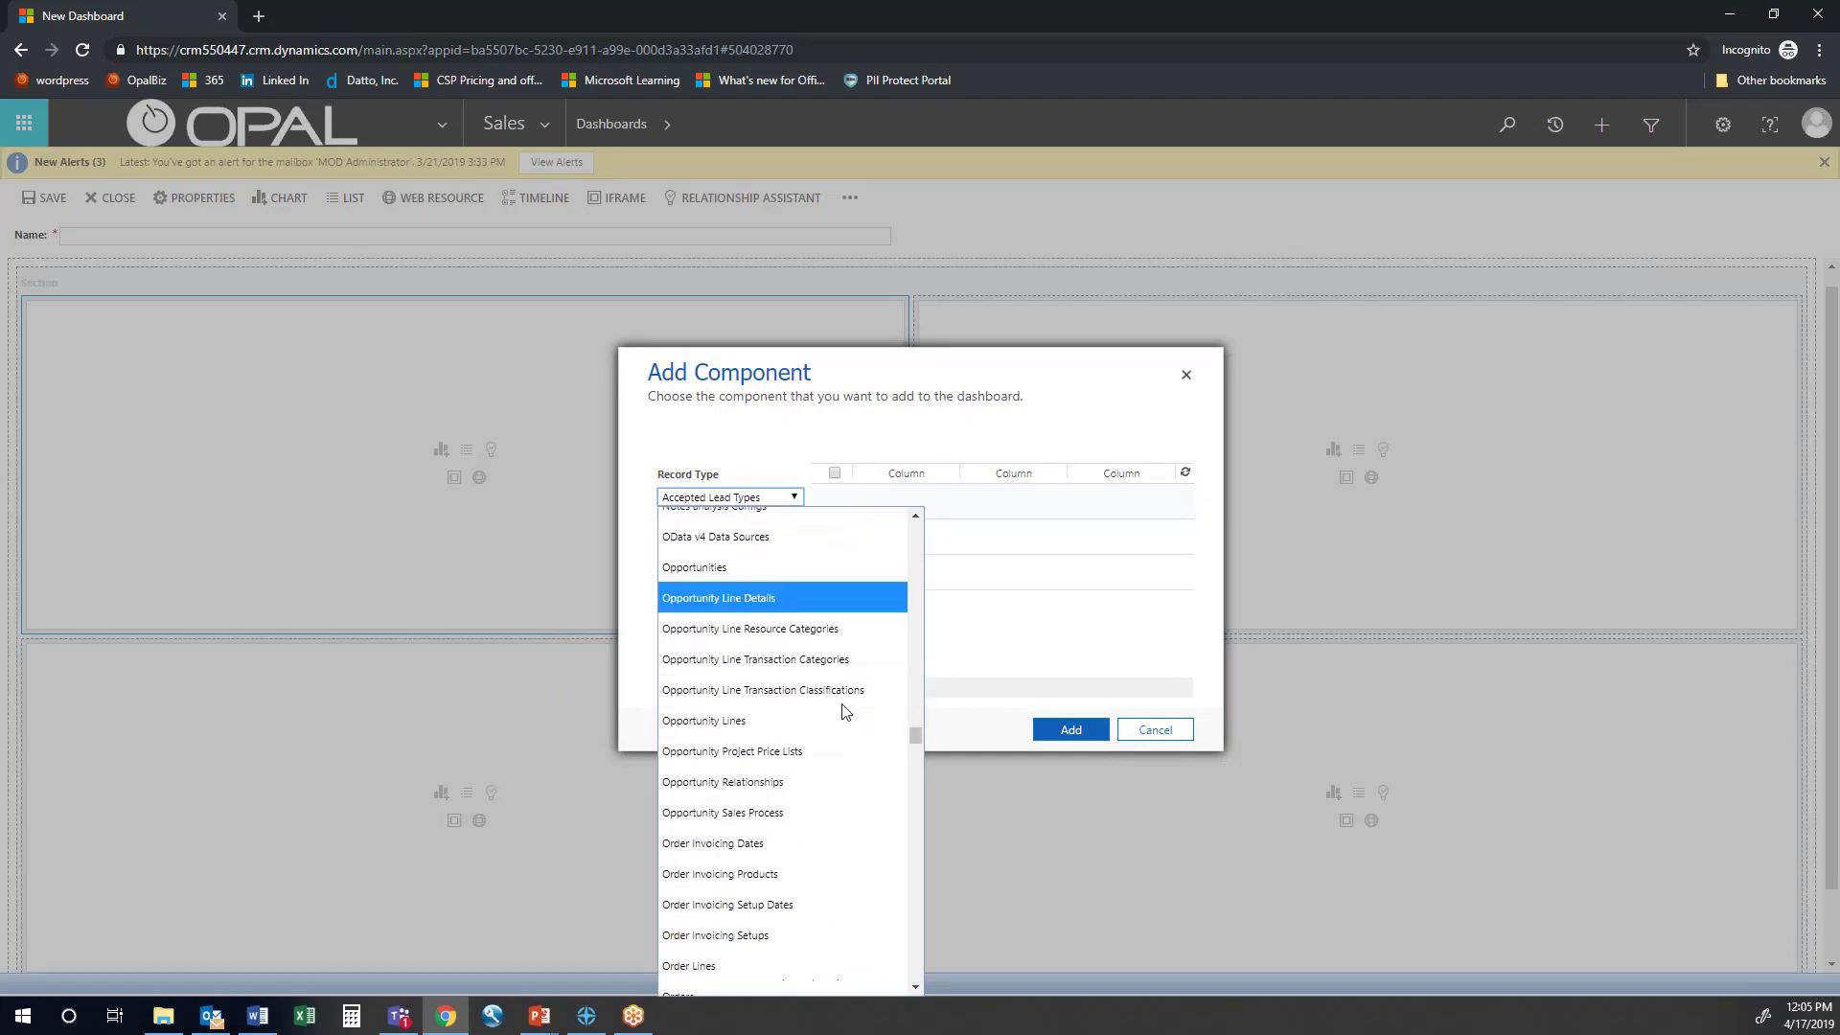
{"action": "scroll", "coordinate": [843, 711], "scroll_direction": "down", "scroll_amount": 5}
{"action": "scroll", "coordinate": [844, 711], "scroll_direction": "up", "scroll_amount": 7}
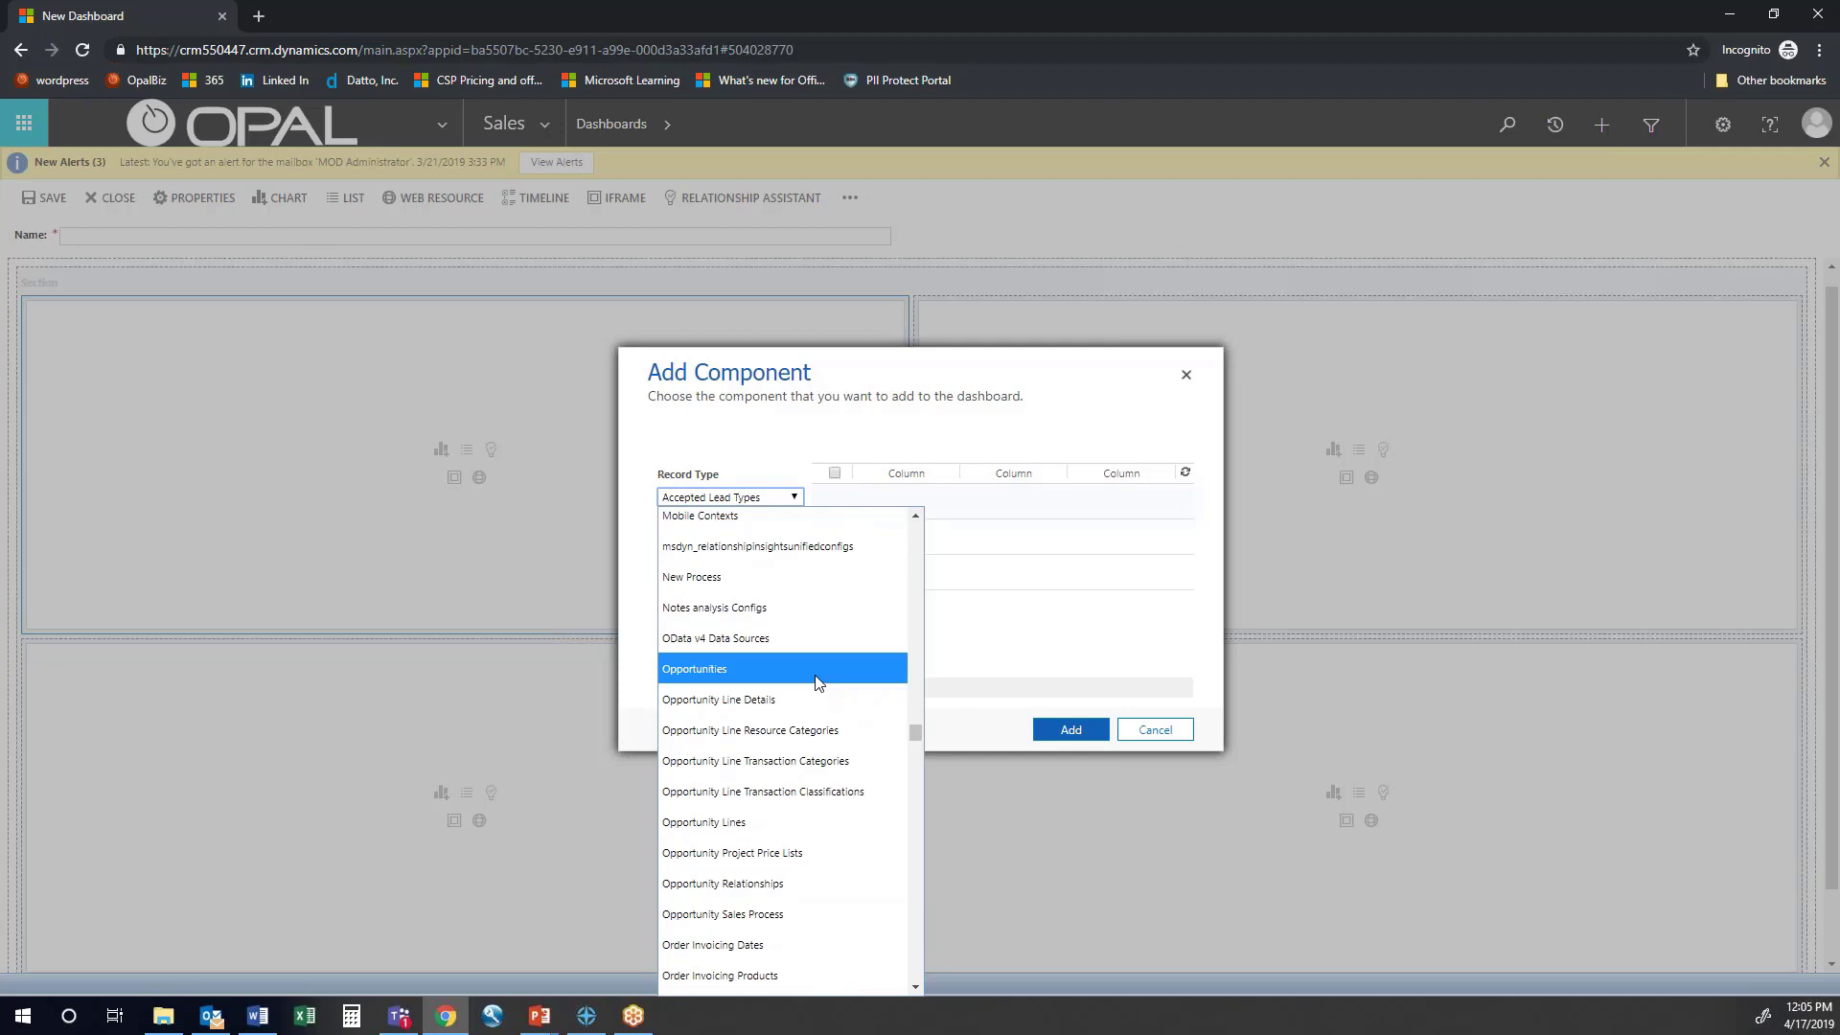
{"action": "left_click", "coordinate": [818, 681]}
{"action": "left_click", "coordinate": [759, 545]}
{"action": "scroll", "coordinate": [758, 530], "scroll_direction": "down", "scroll_amount": 1}
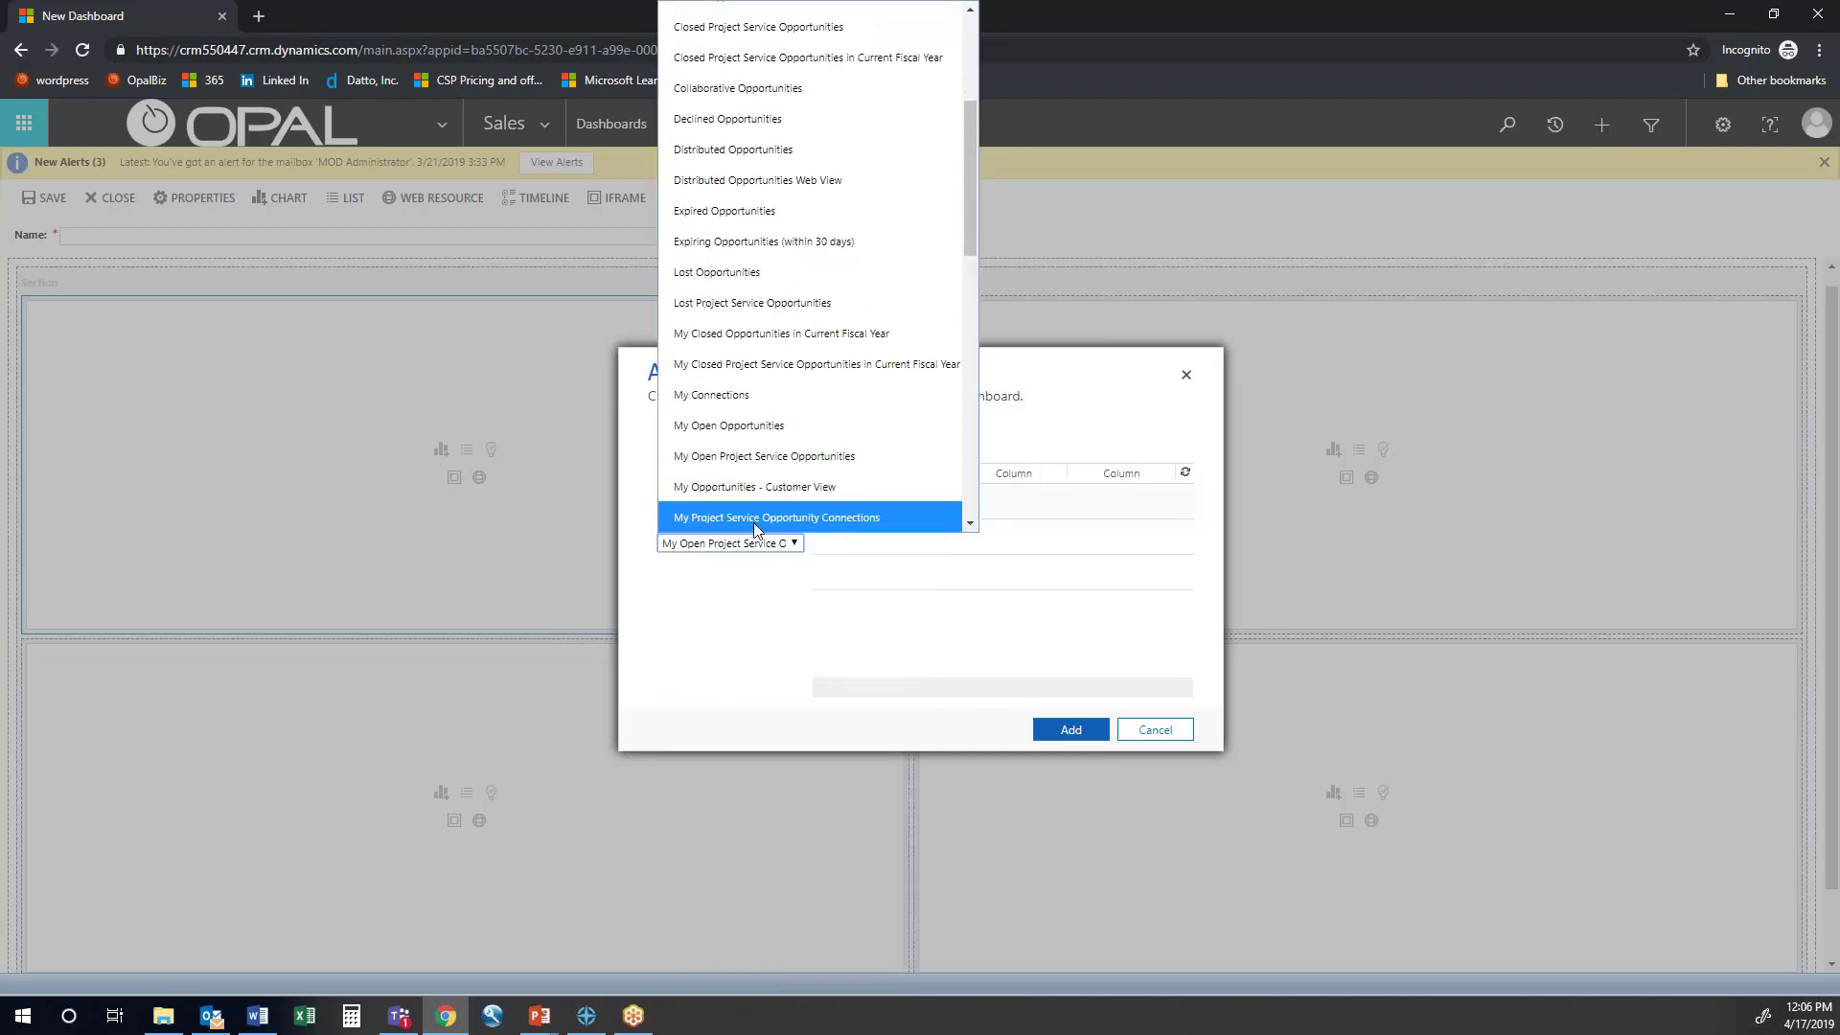
{"action": "left_click", "coordinate": [779, 442]}
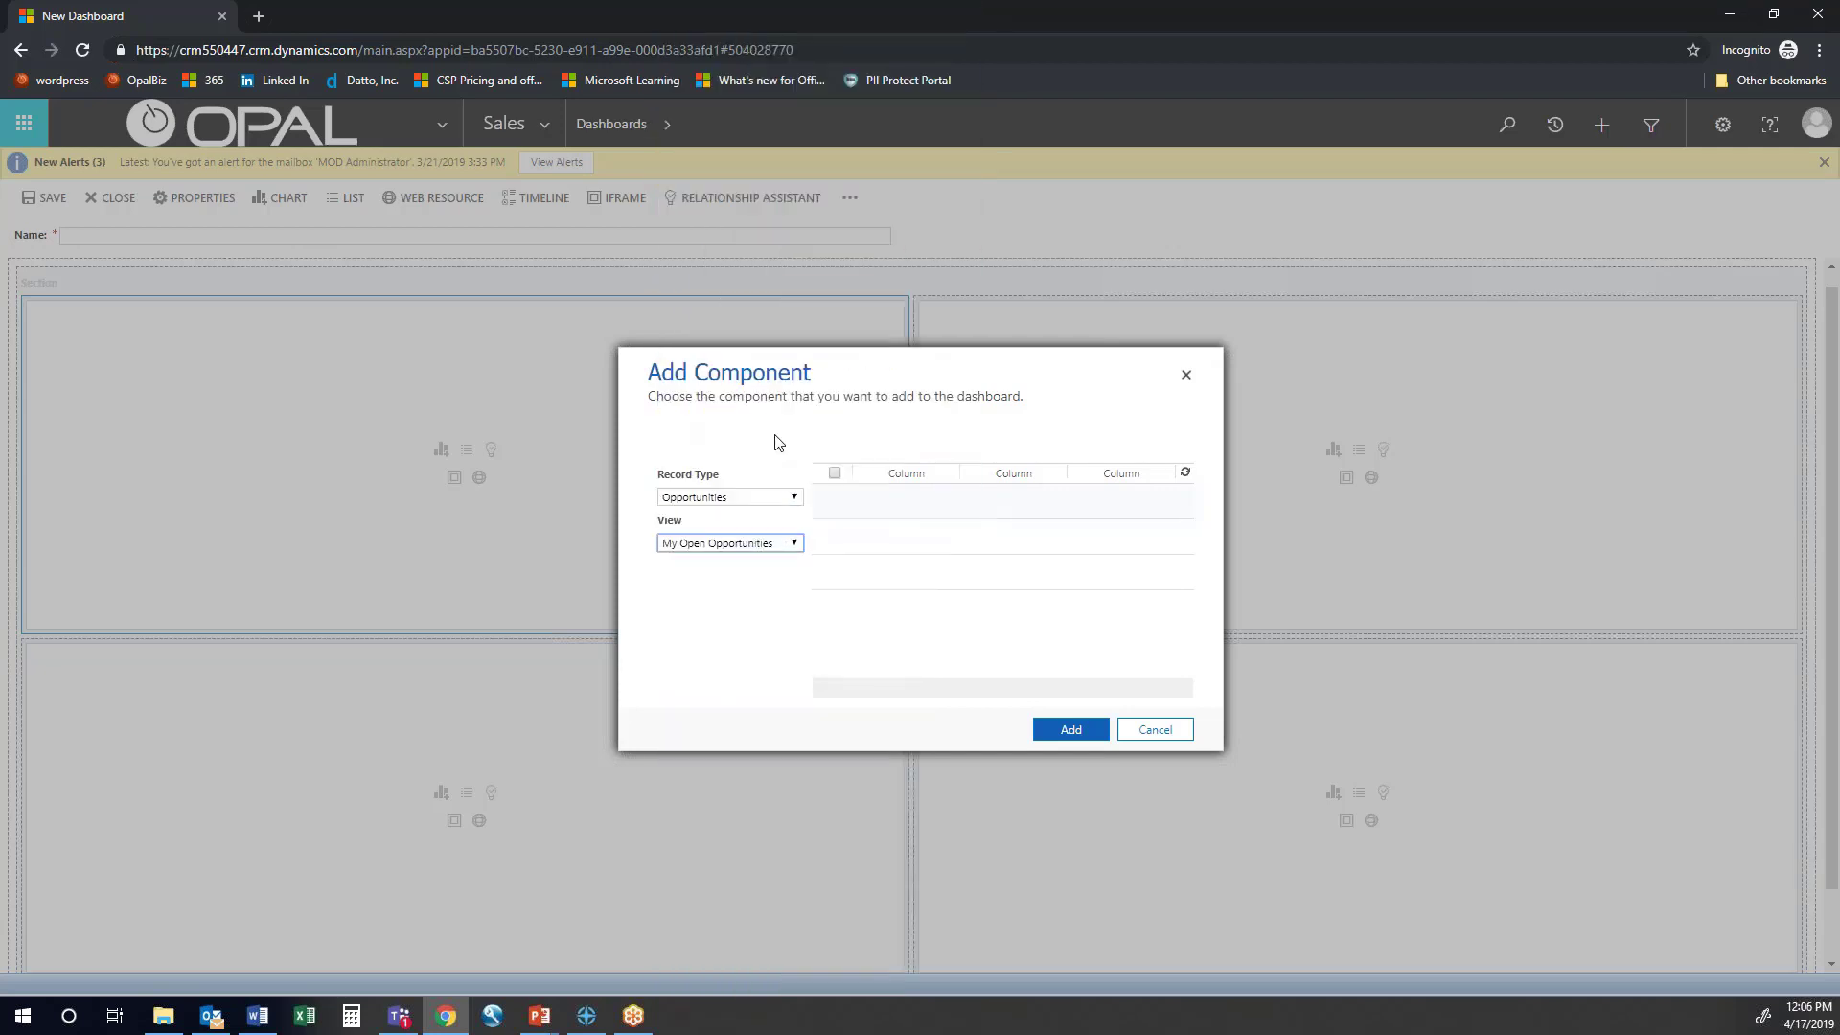
{"action": "left_click", "coordinate": [1043, 730]}
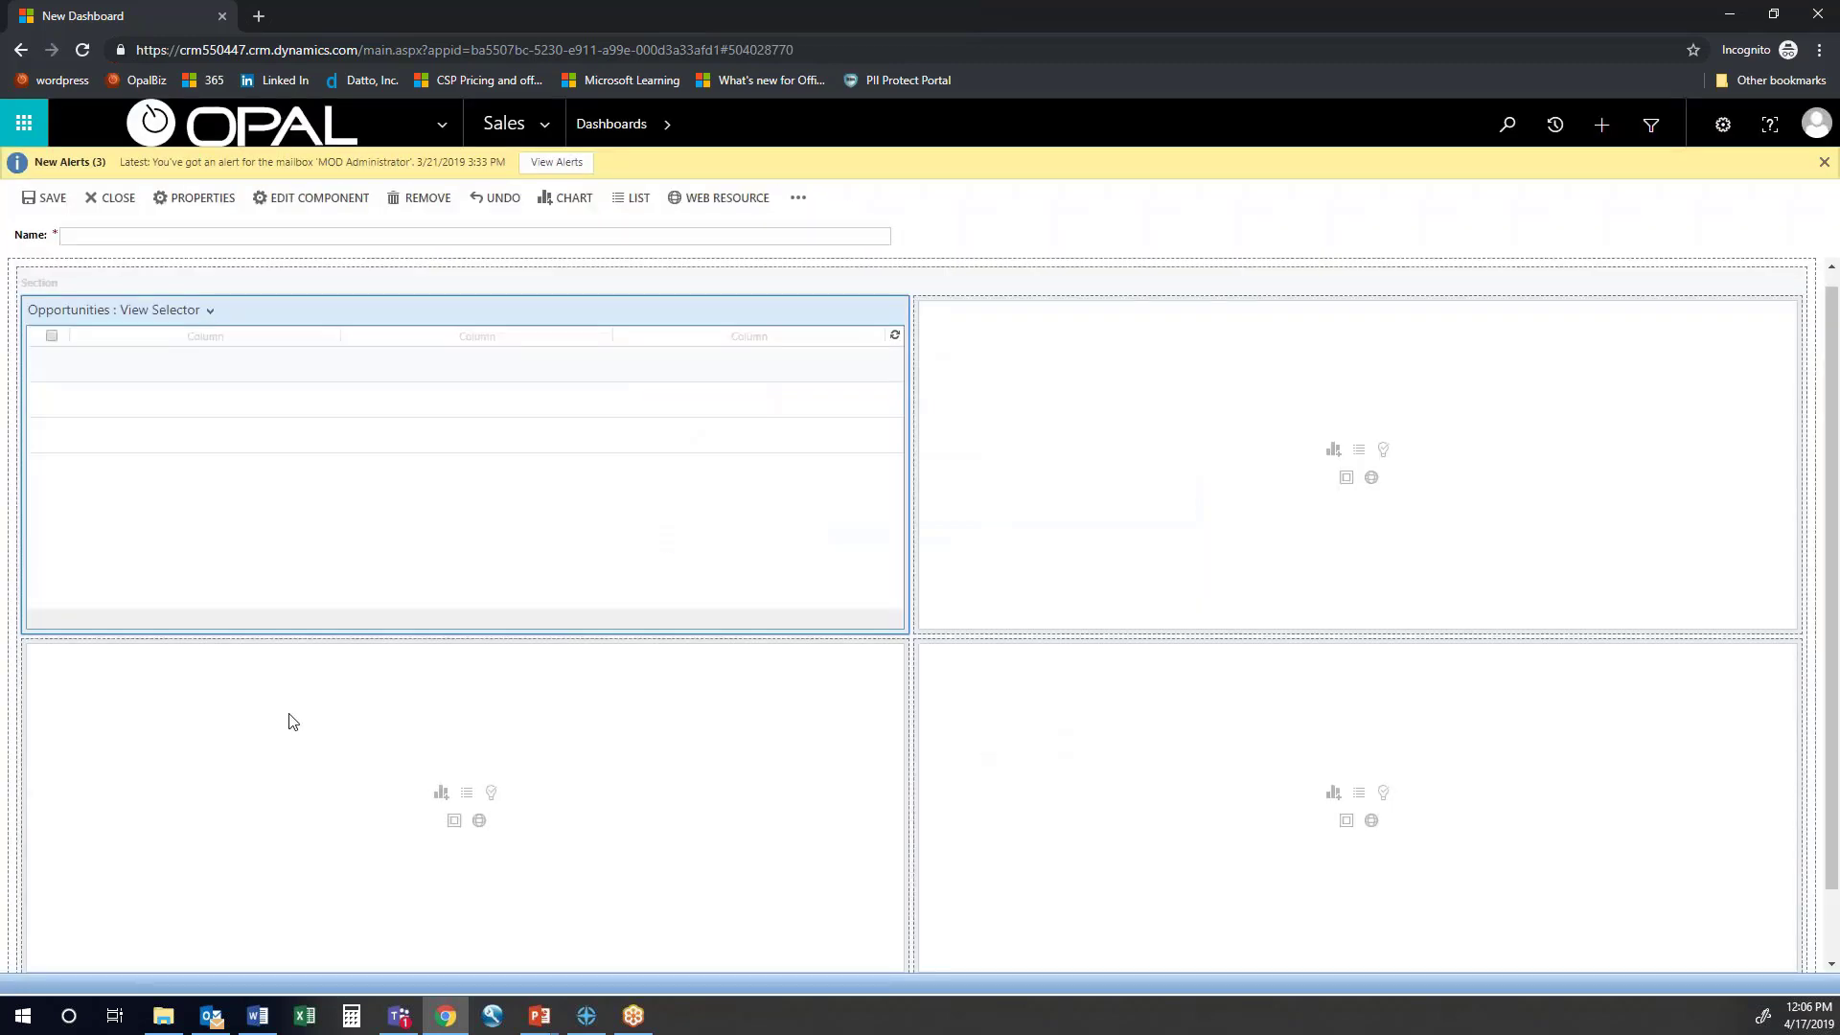
Add an Activities list with the My Activities view to the second cell of the dashboard's upper row
{"action": "left_click", "coordinate": [256, 1016]}
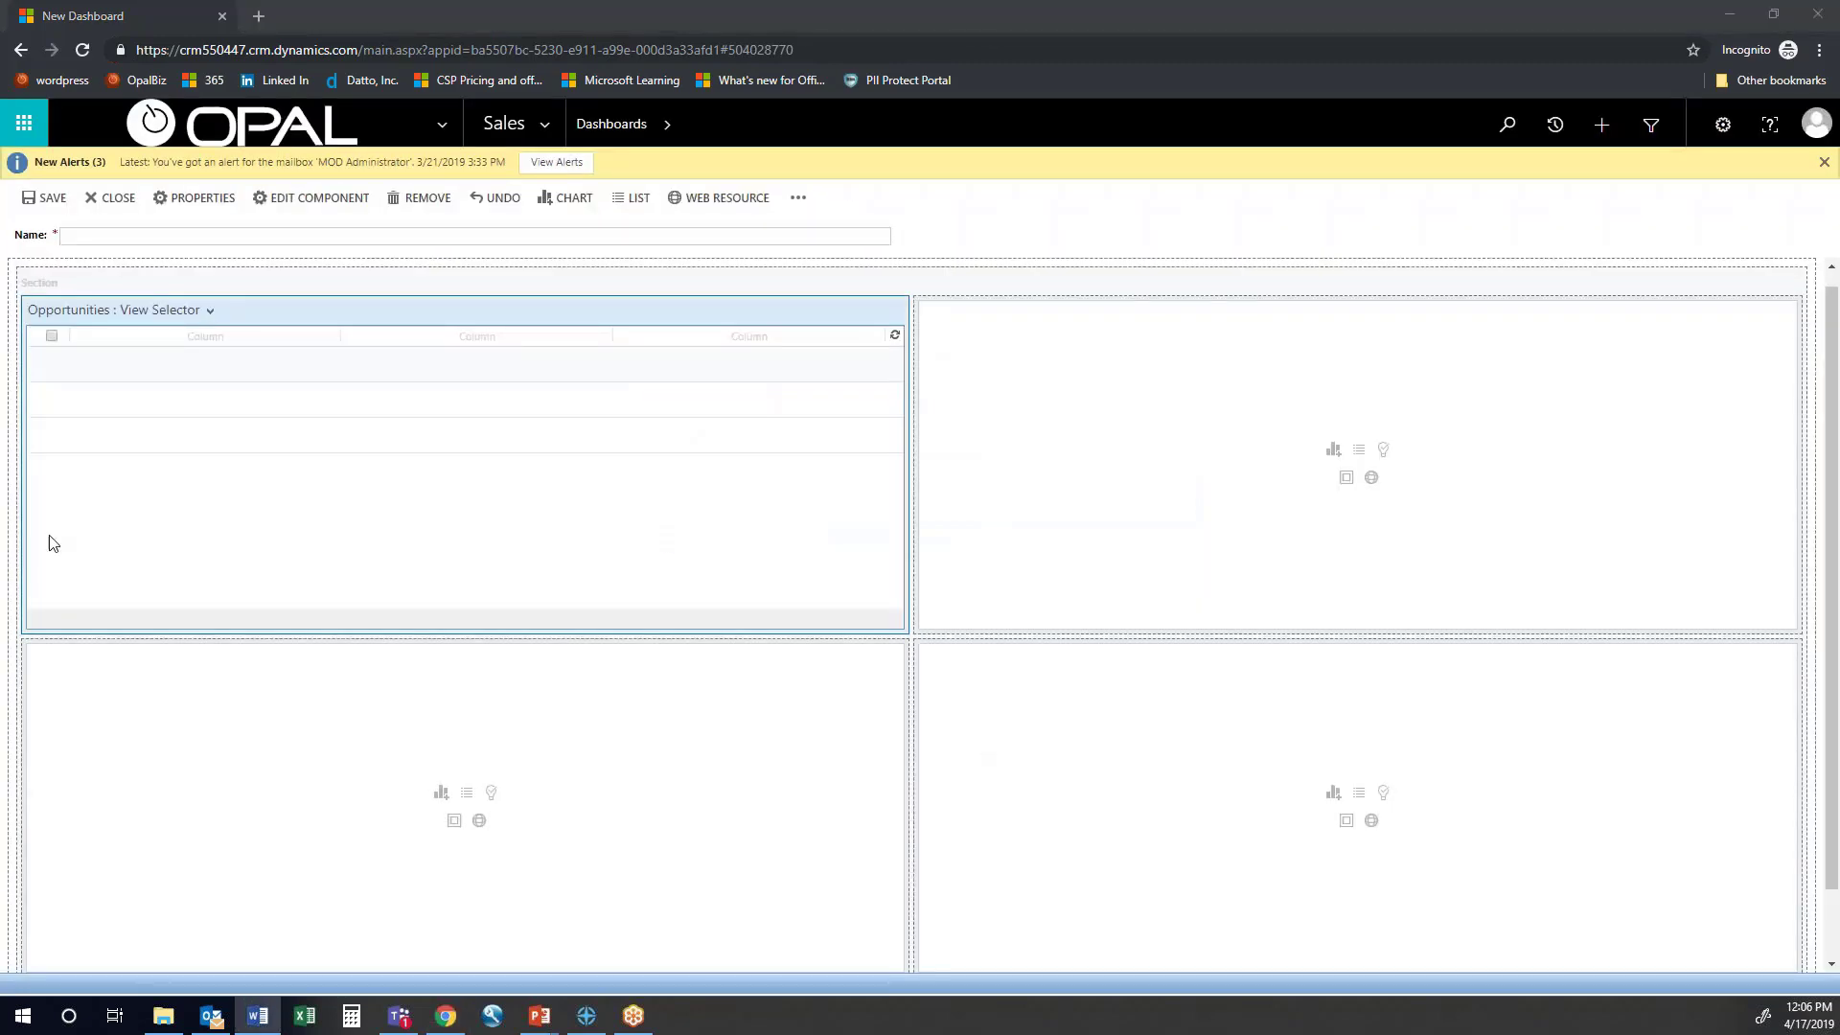
{"action": "left_click", "coordinate": [1360, 421]}
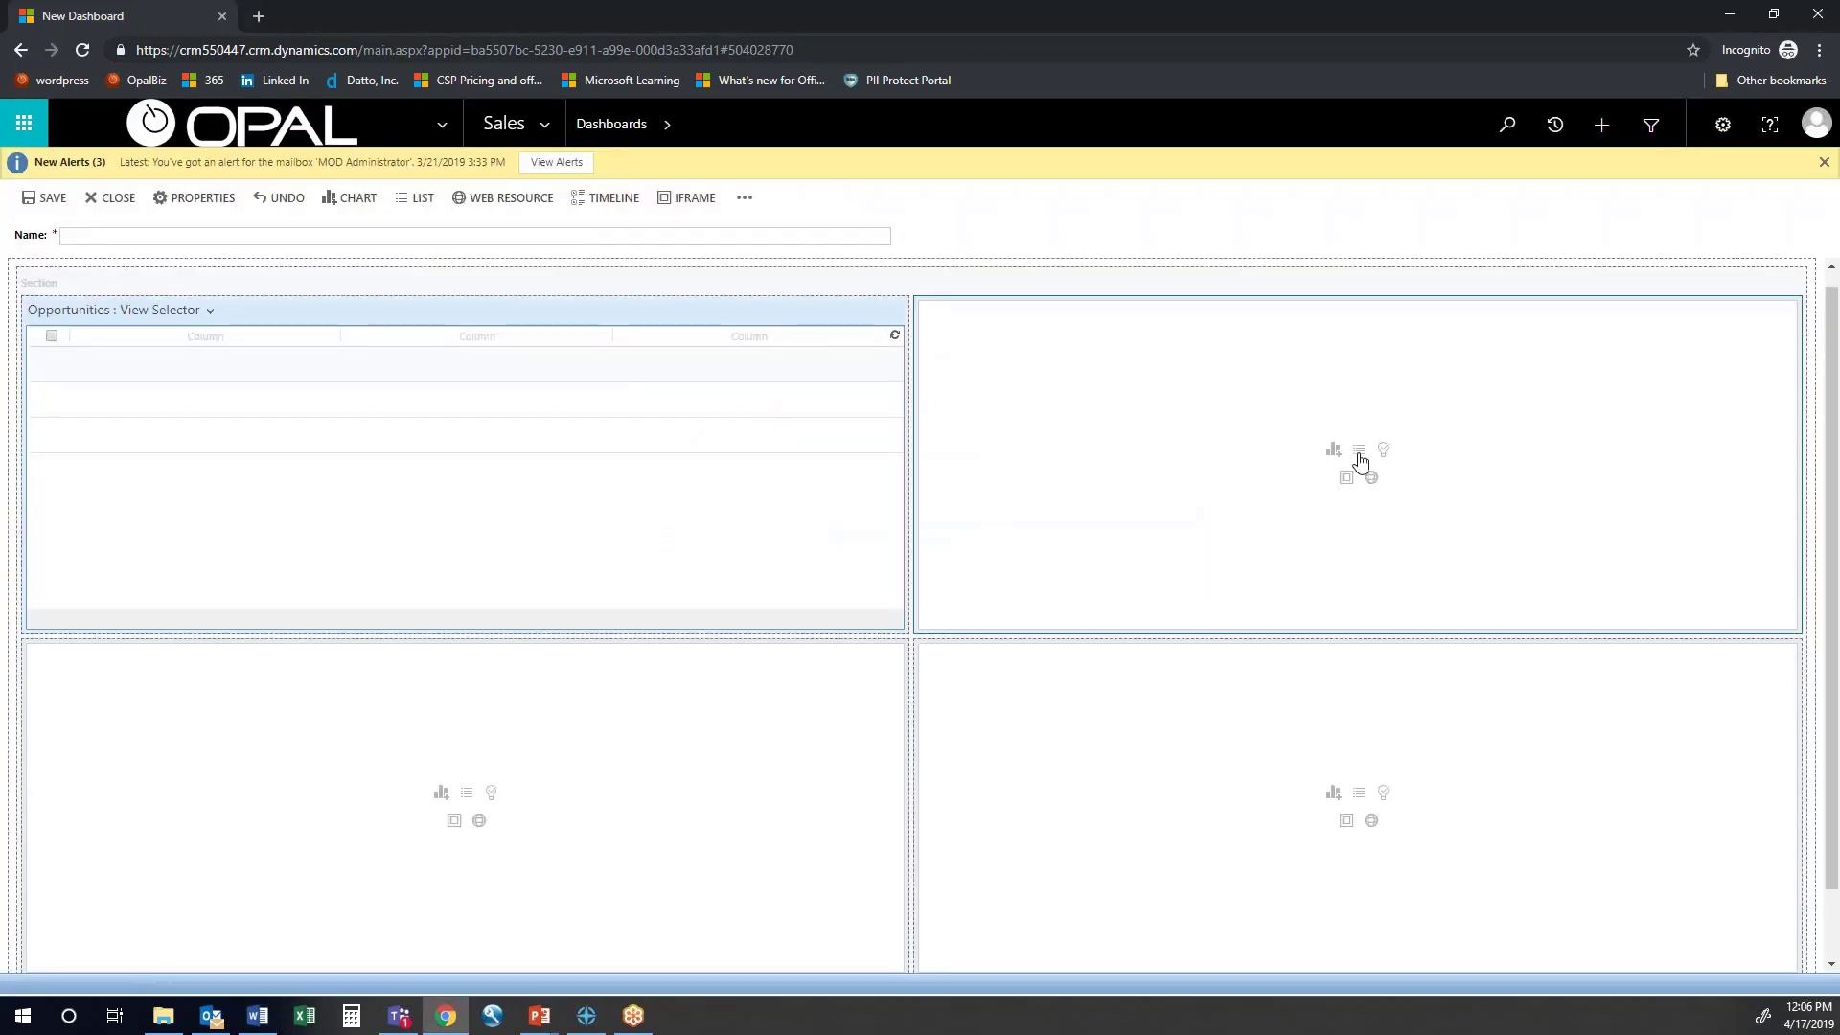
{"action": "left_click", "coordinate": [1359, 449]}
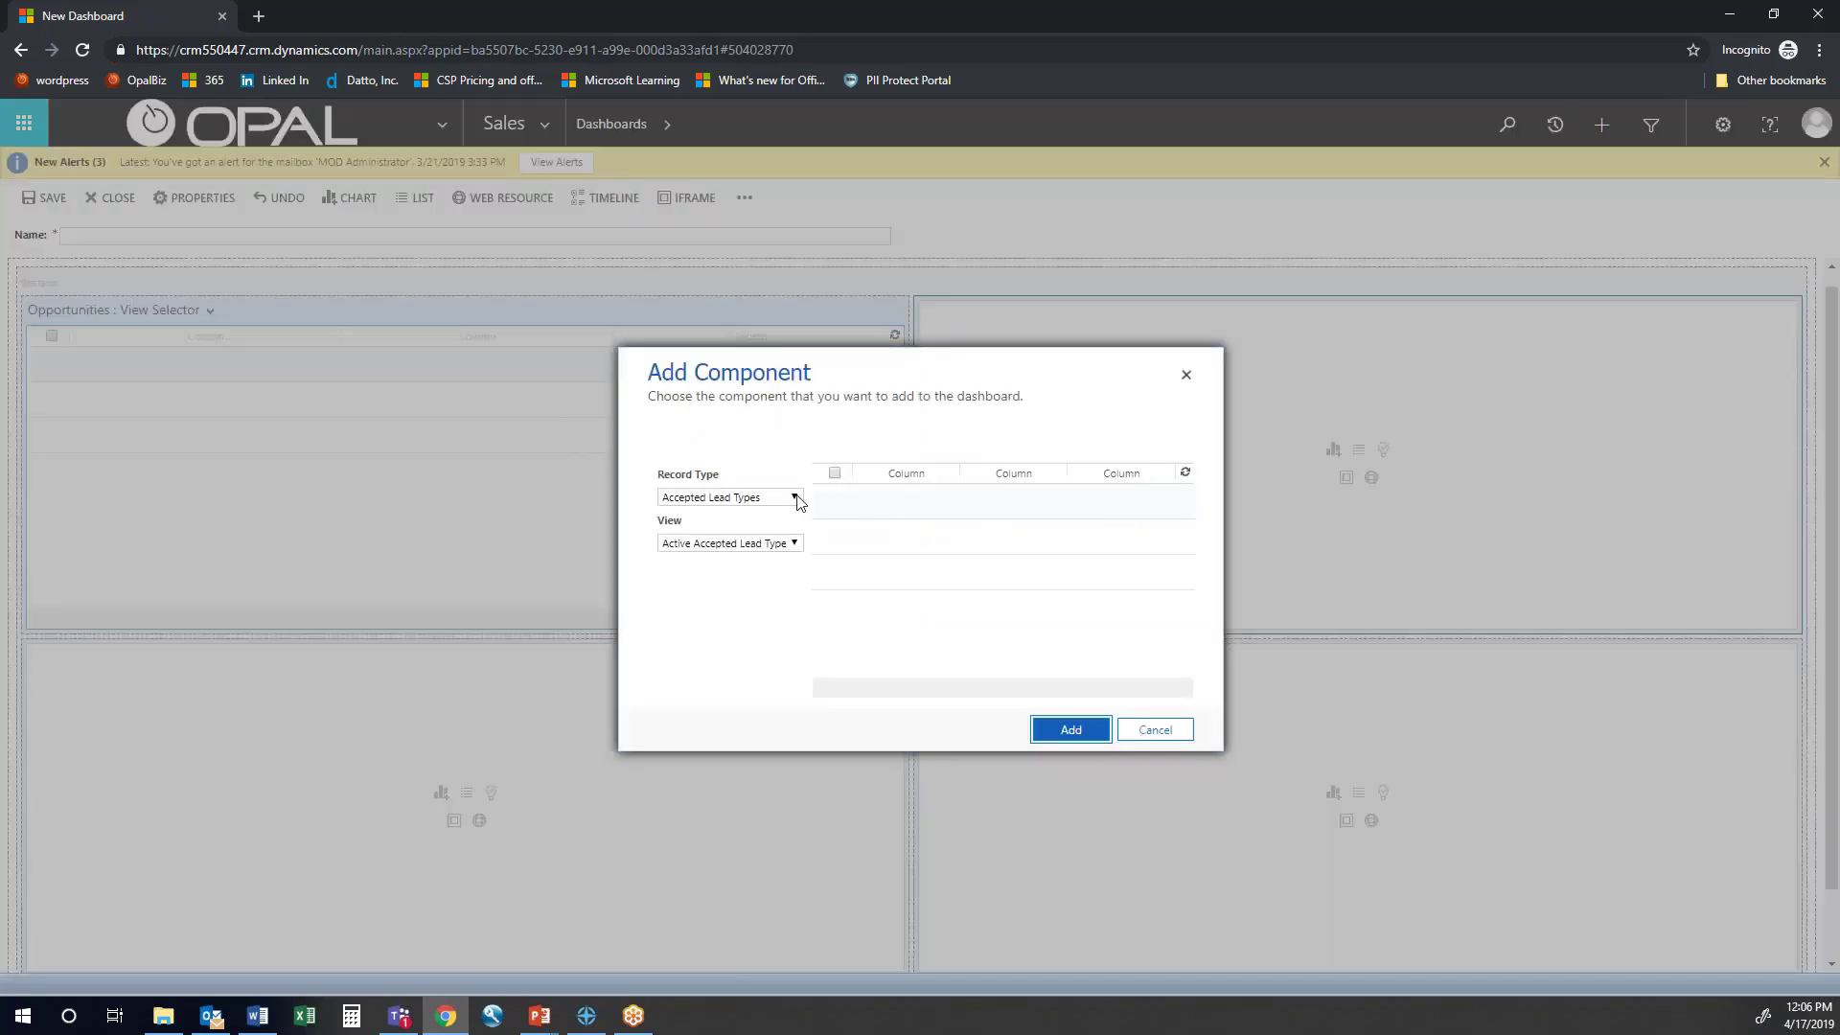
{"action": "left_click", "coordinate": [780, 504]}
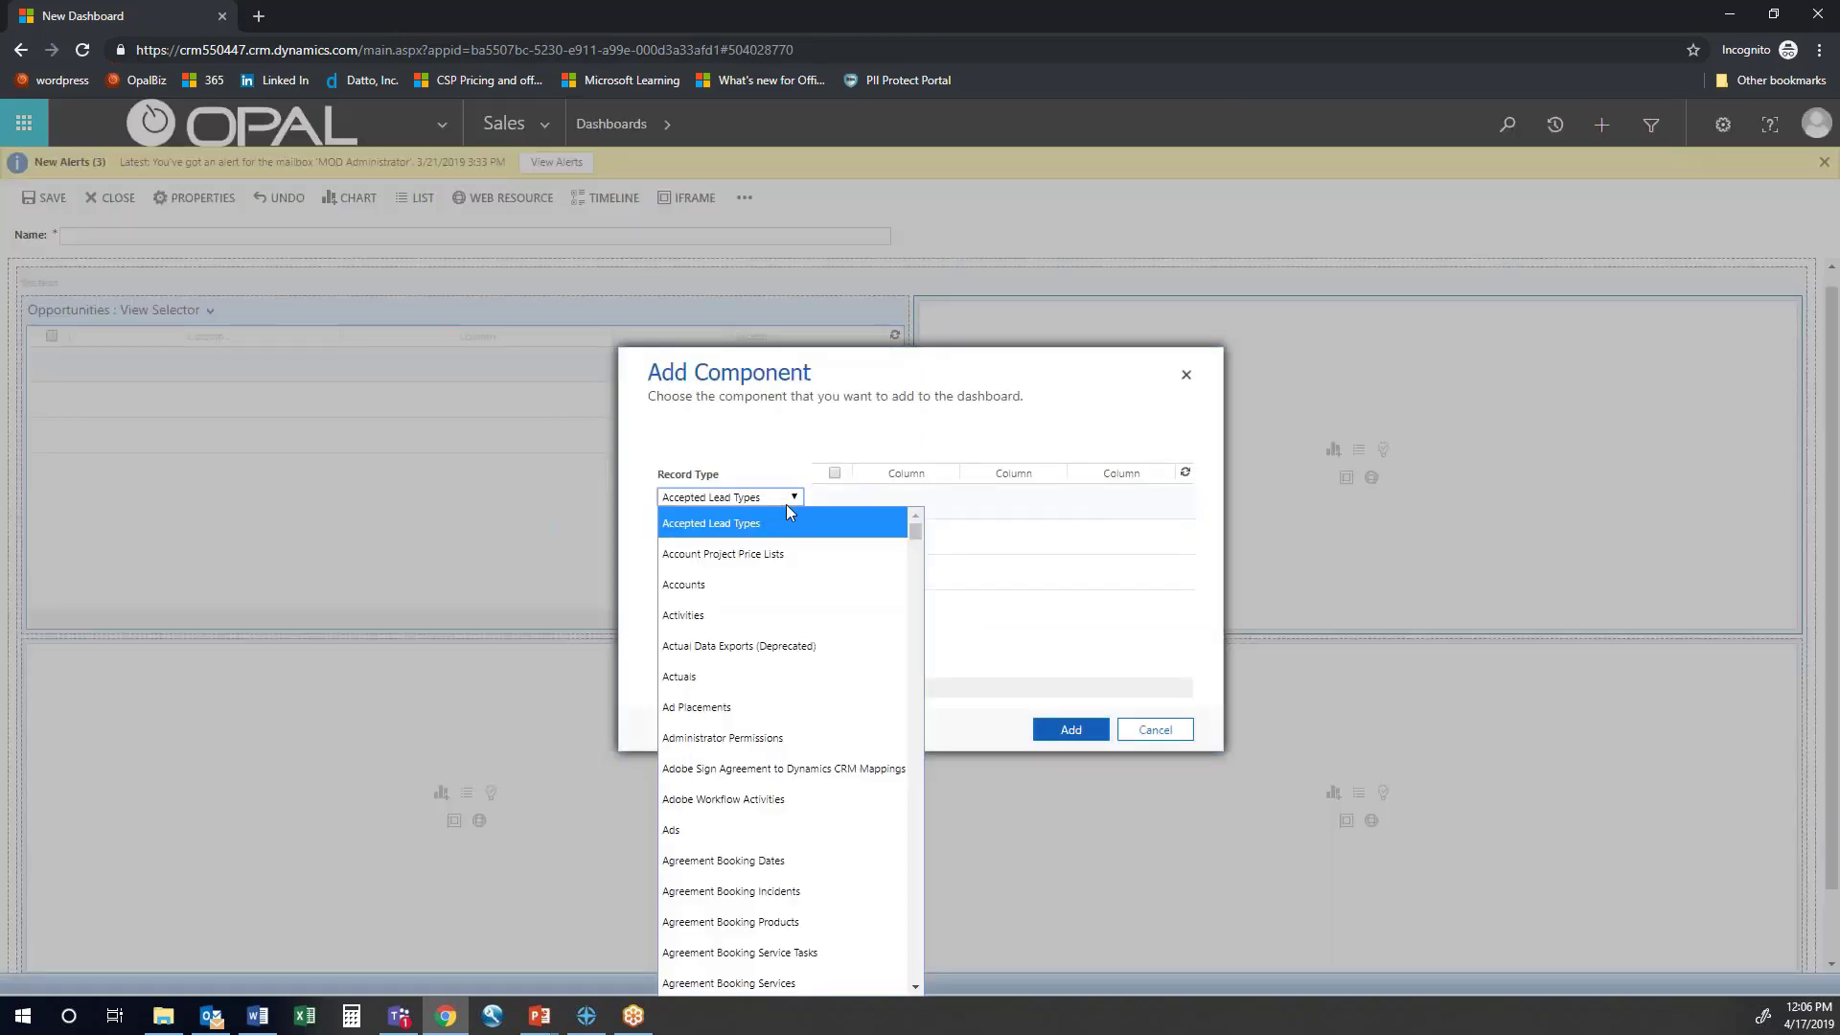
{"action": "left_click", "coordinate": [743, 614]}
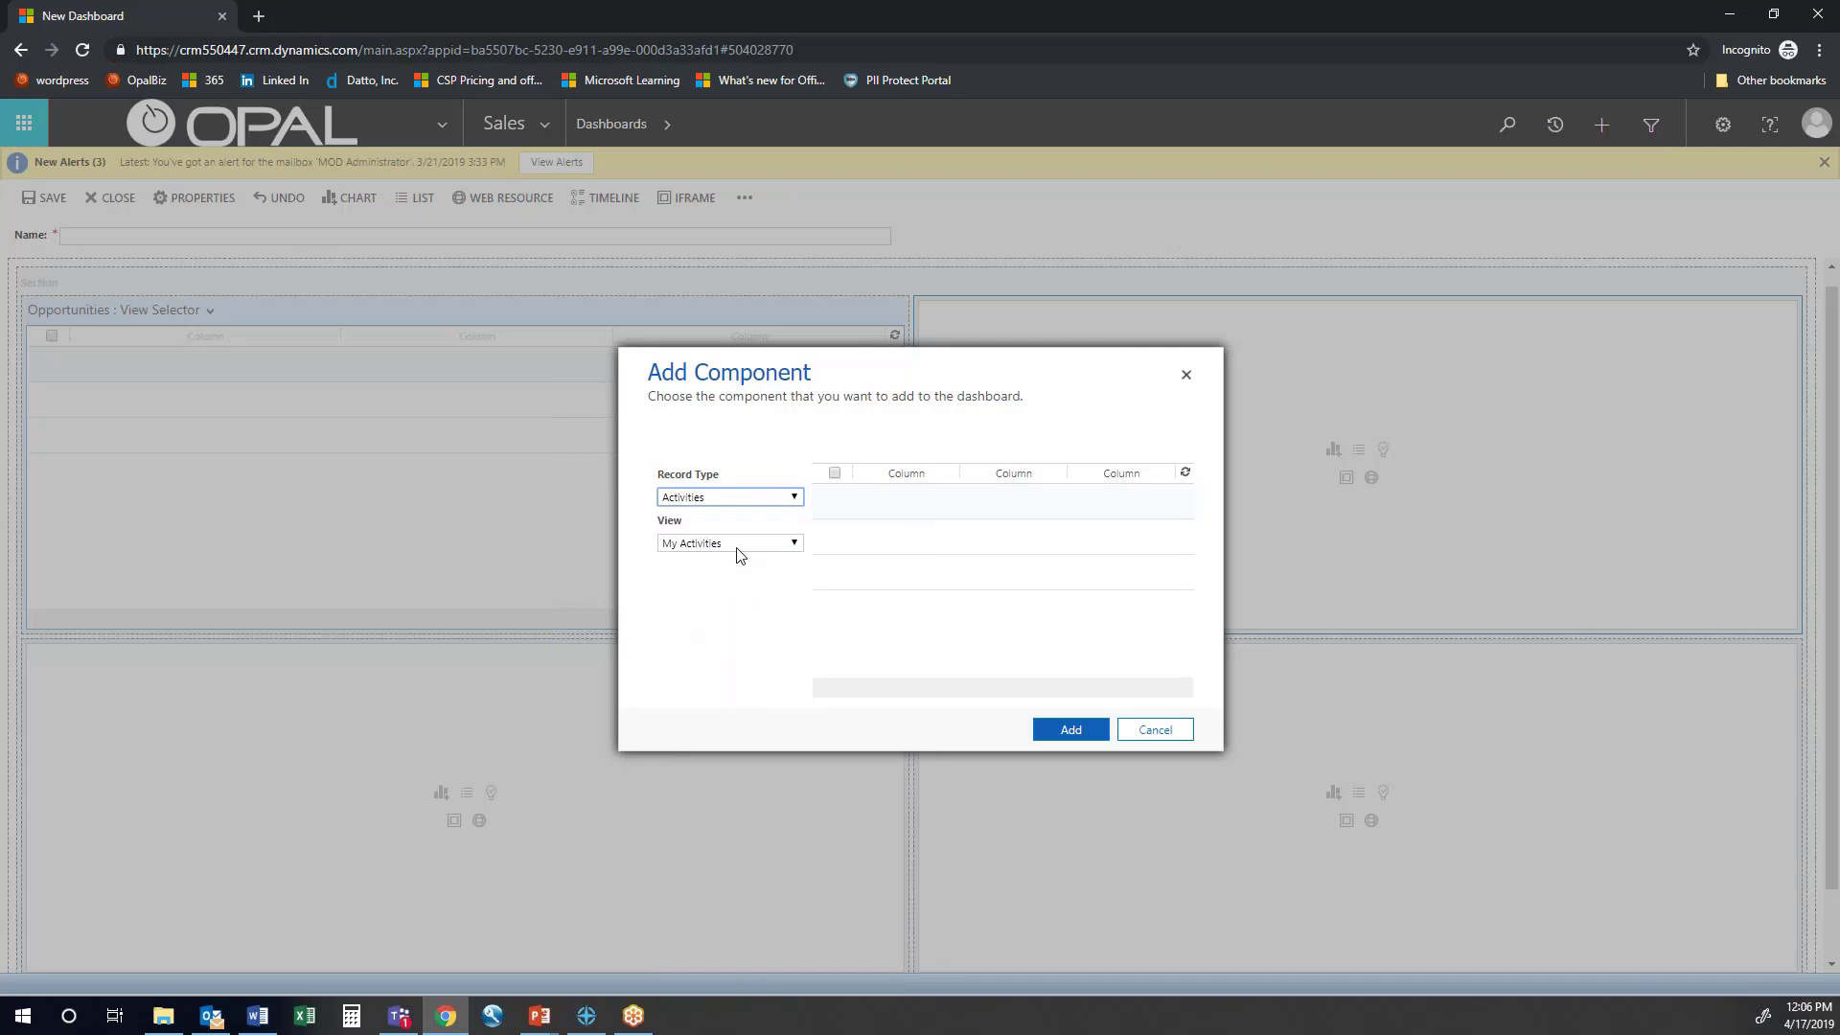
{"action": "left_click", "coordinate": [1070, 730]}
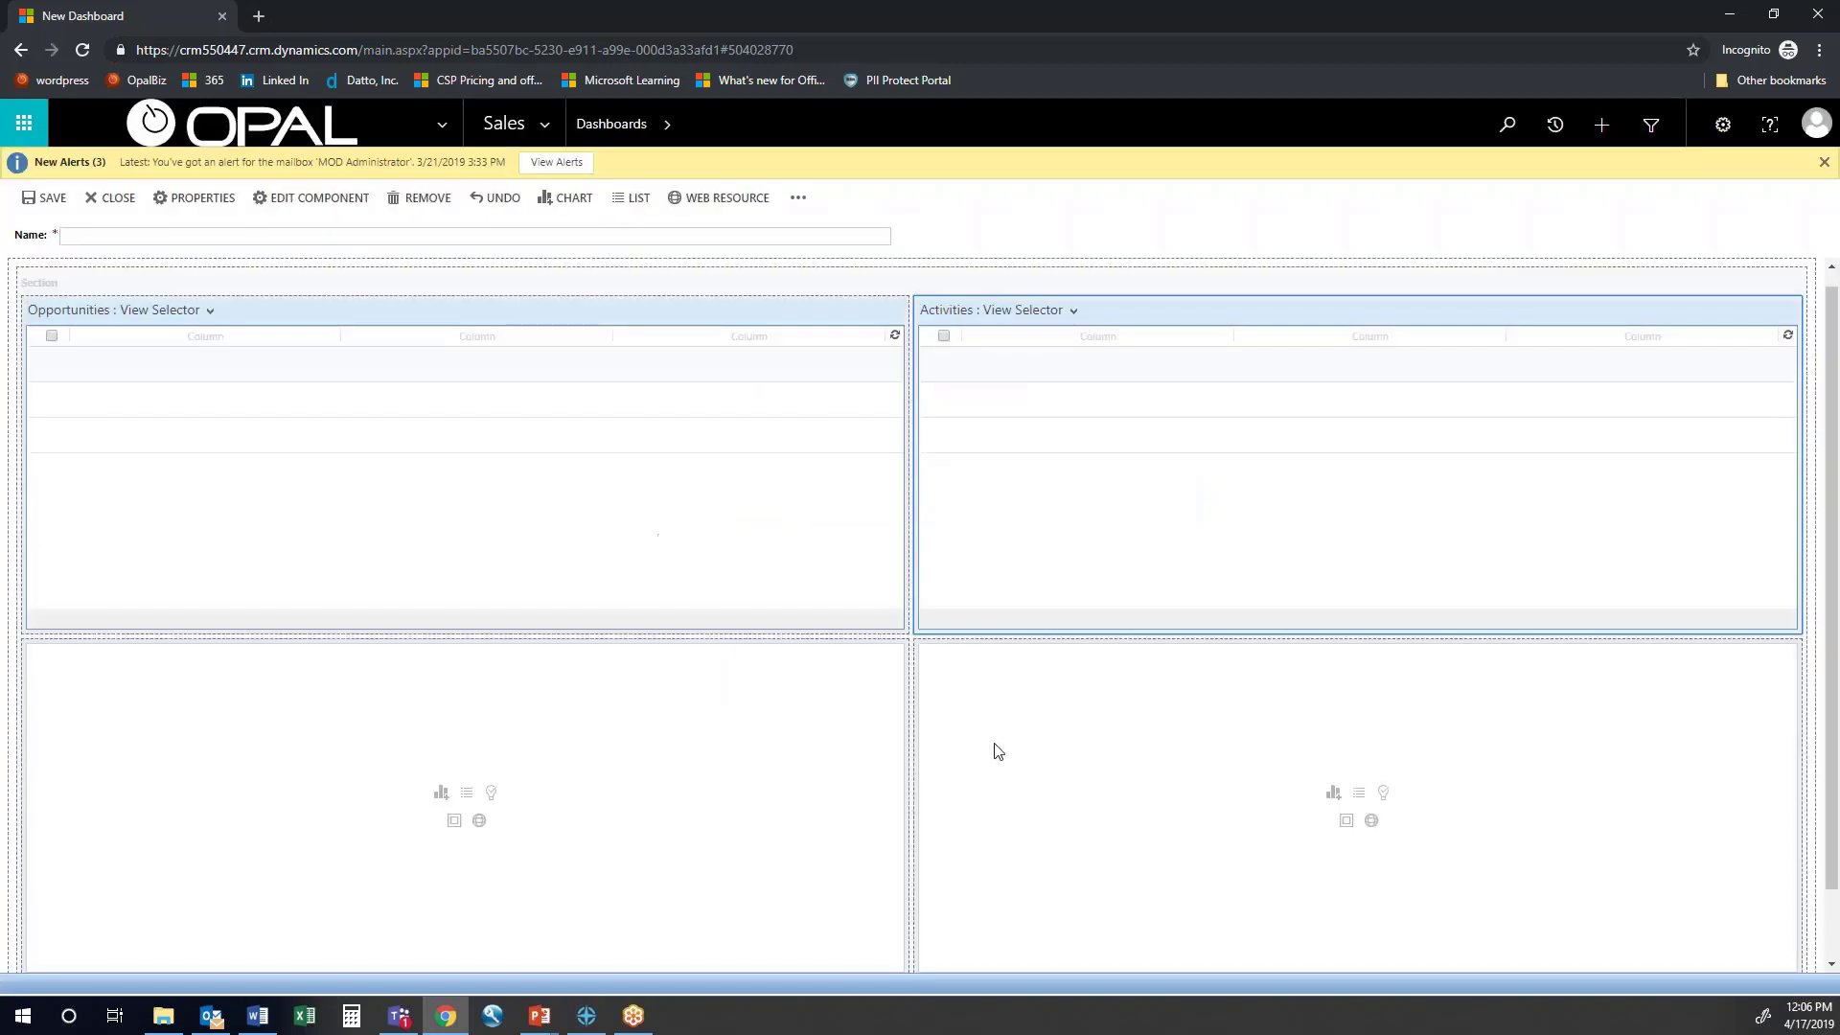
Add a Lead chart with the My Open Leads view and Leads by Source chart to the first cell of the dashboard's lower row
{"action": "scroll", "coordinate": [435, 750], "scroll_direction": "down", "scroll_amount": 1}
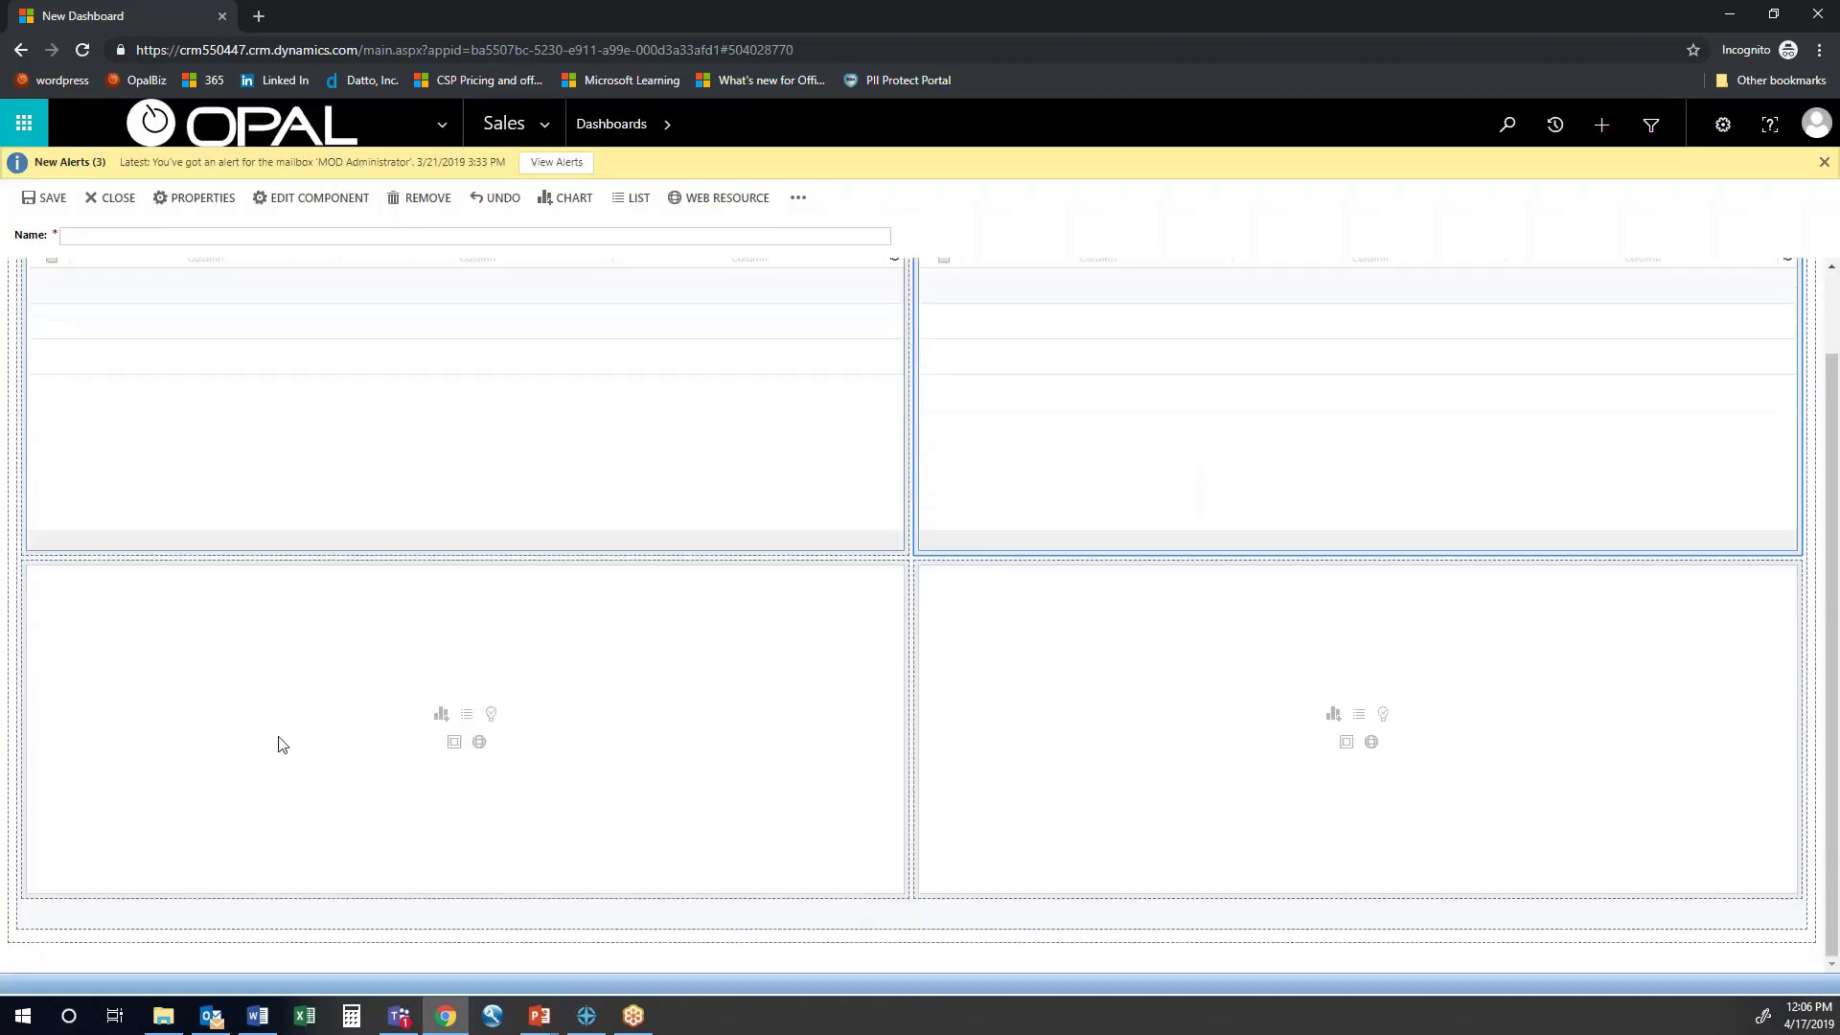
{"action": "left_click", "coordinate": [441, 716]}
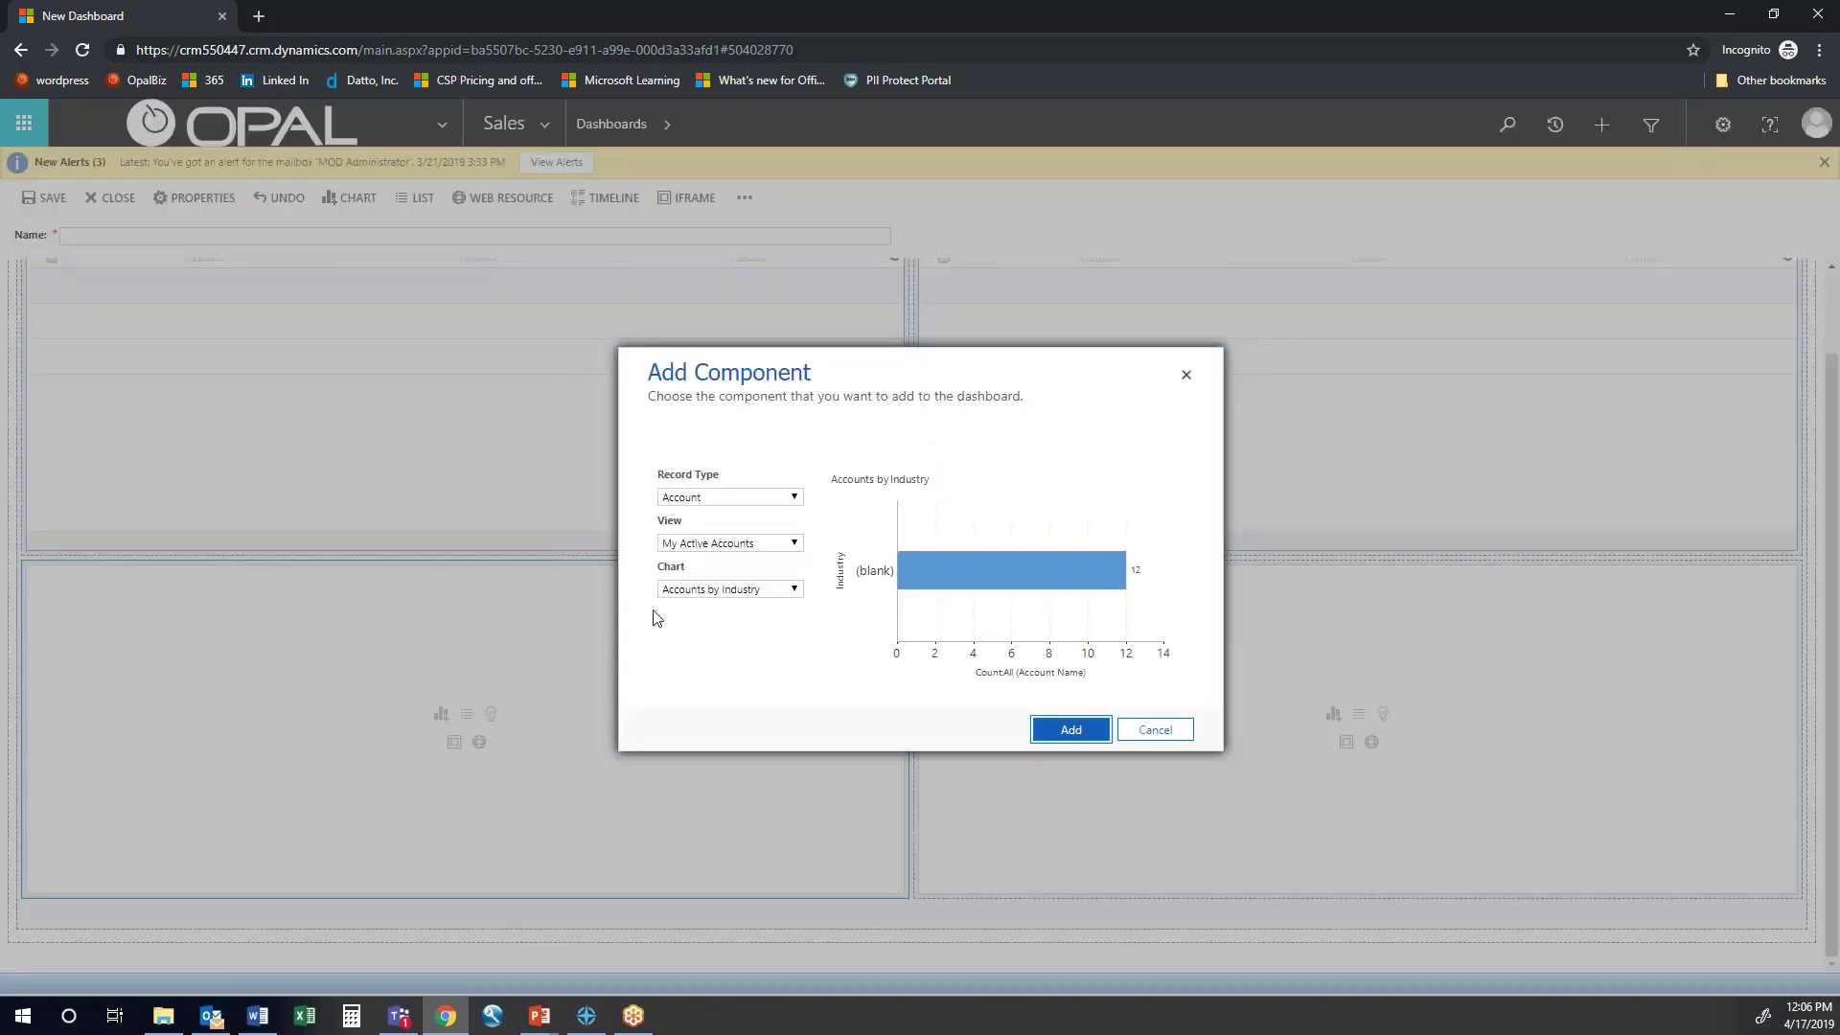
{"action": "left_click", "coordinate": [751, 497]}
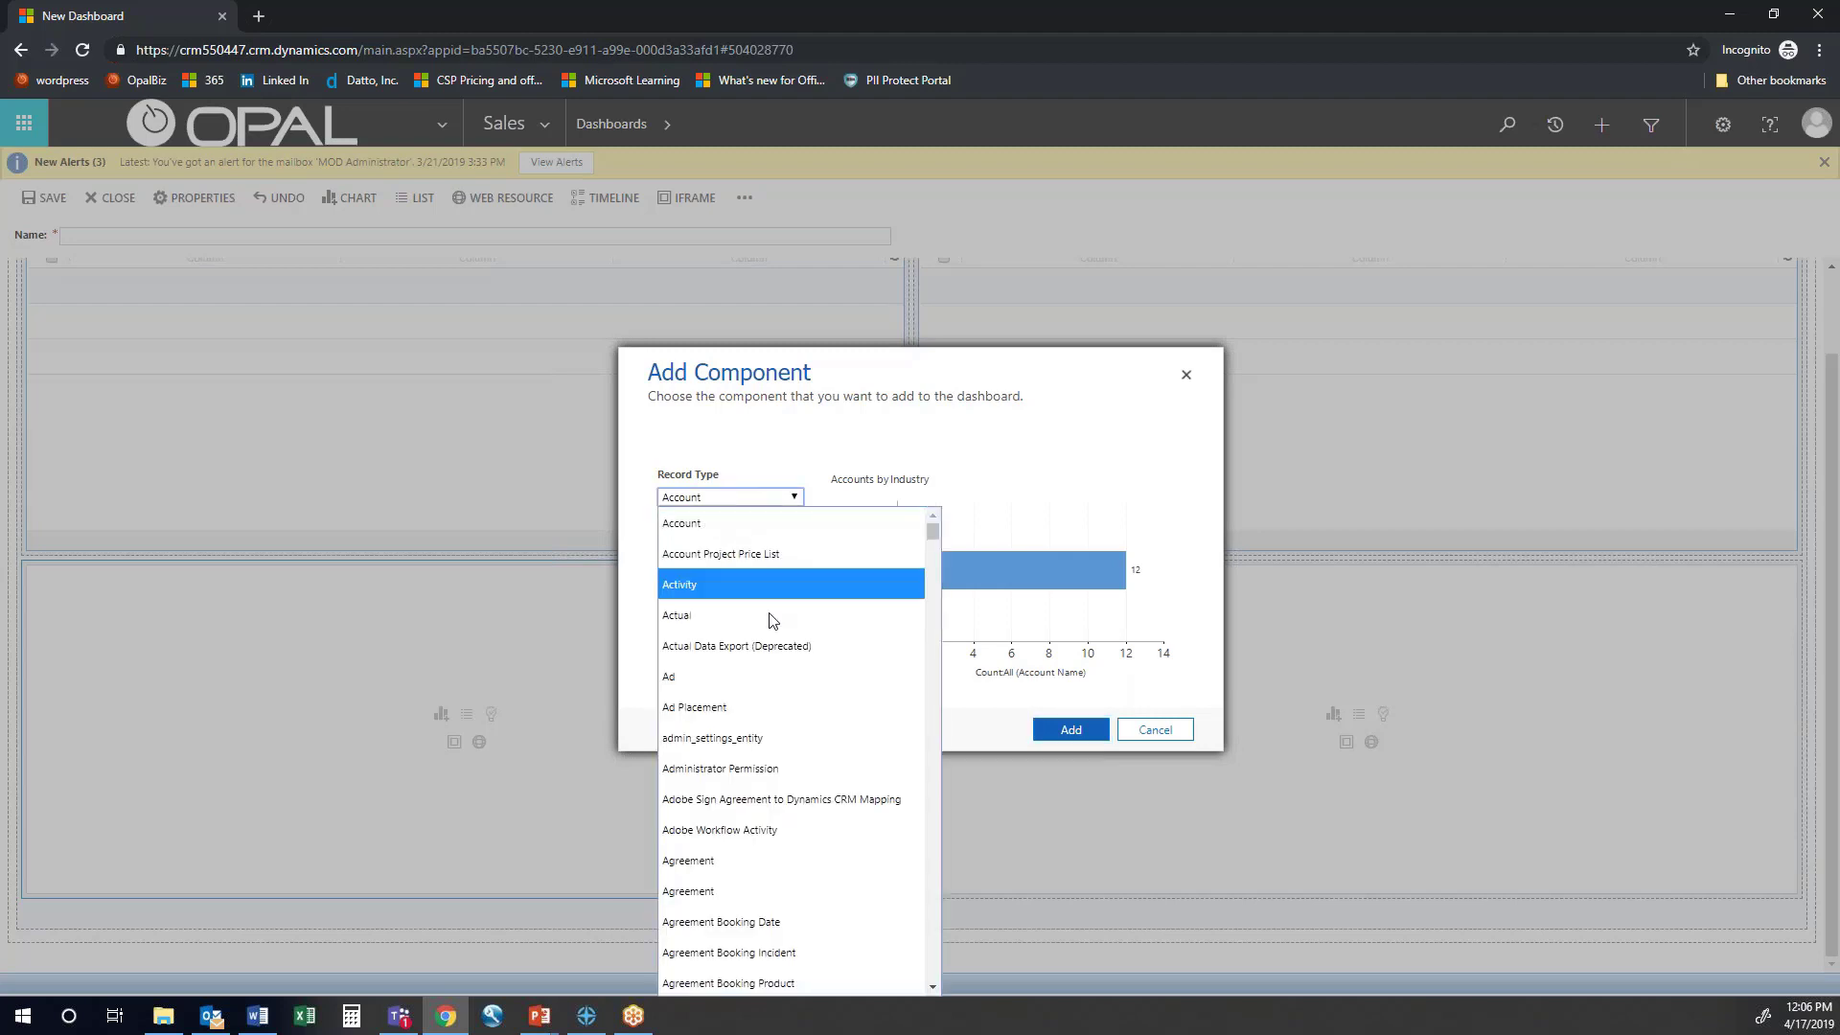
{"action": "scroll", "coordinate": [801, 677], "scroll_direction": "down", "scroll_amount": 20}
{"action": "scroll", "coordinate": [815, 706], "scroll_direction": "down", "scroll_amount": 15}
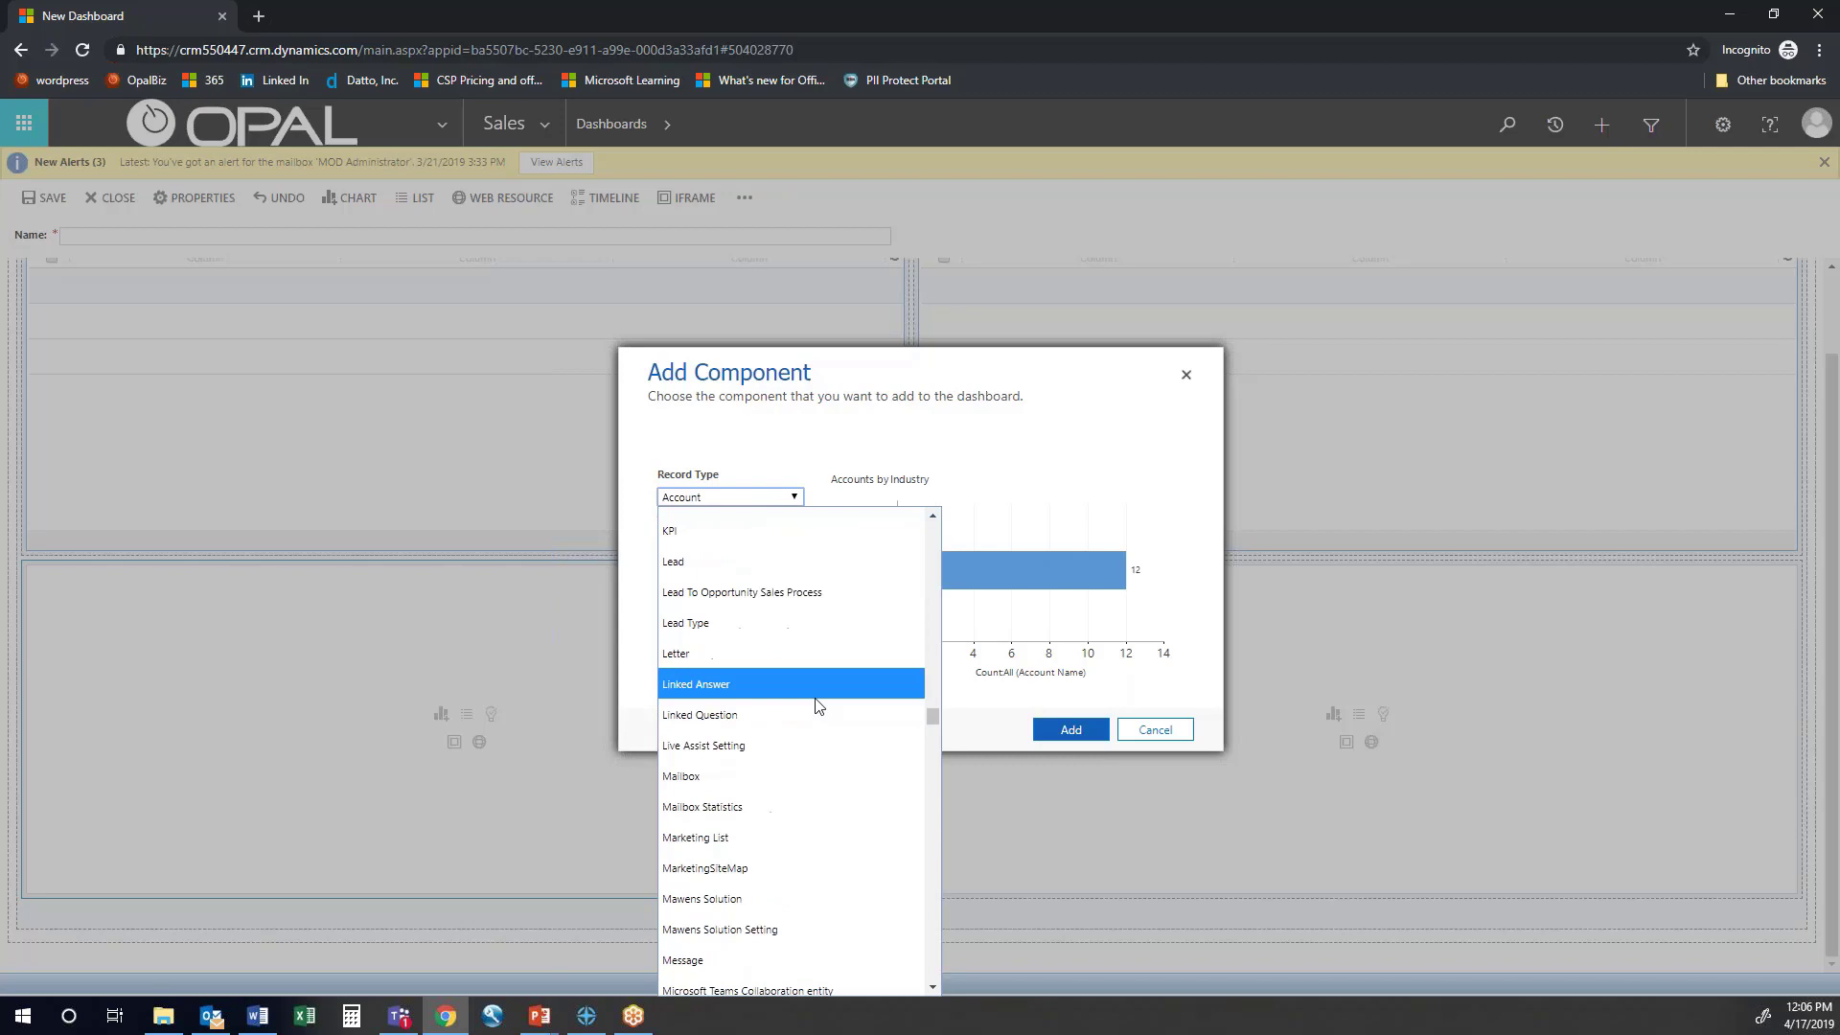
{"action": "left_click", "coordinate": [792, 563]}
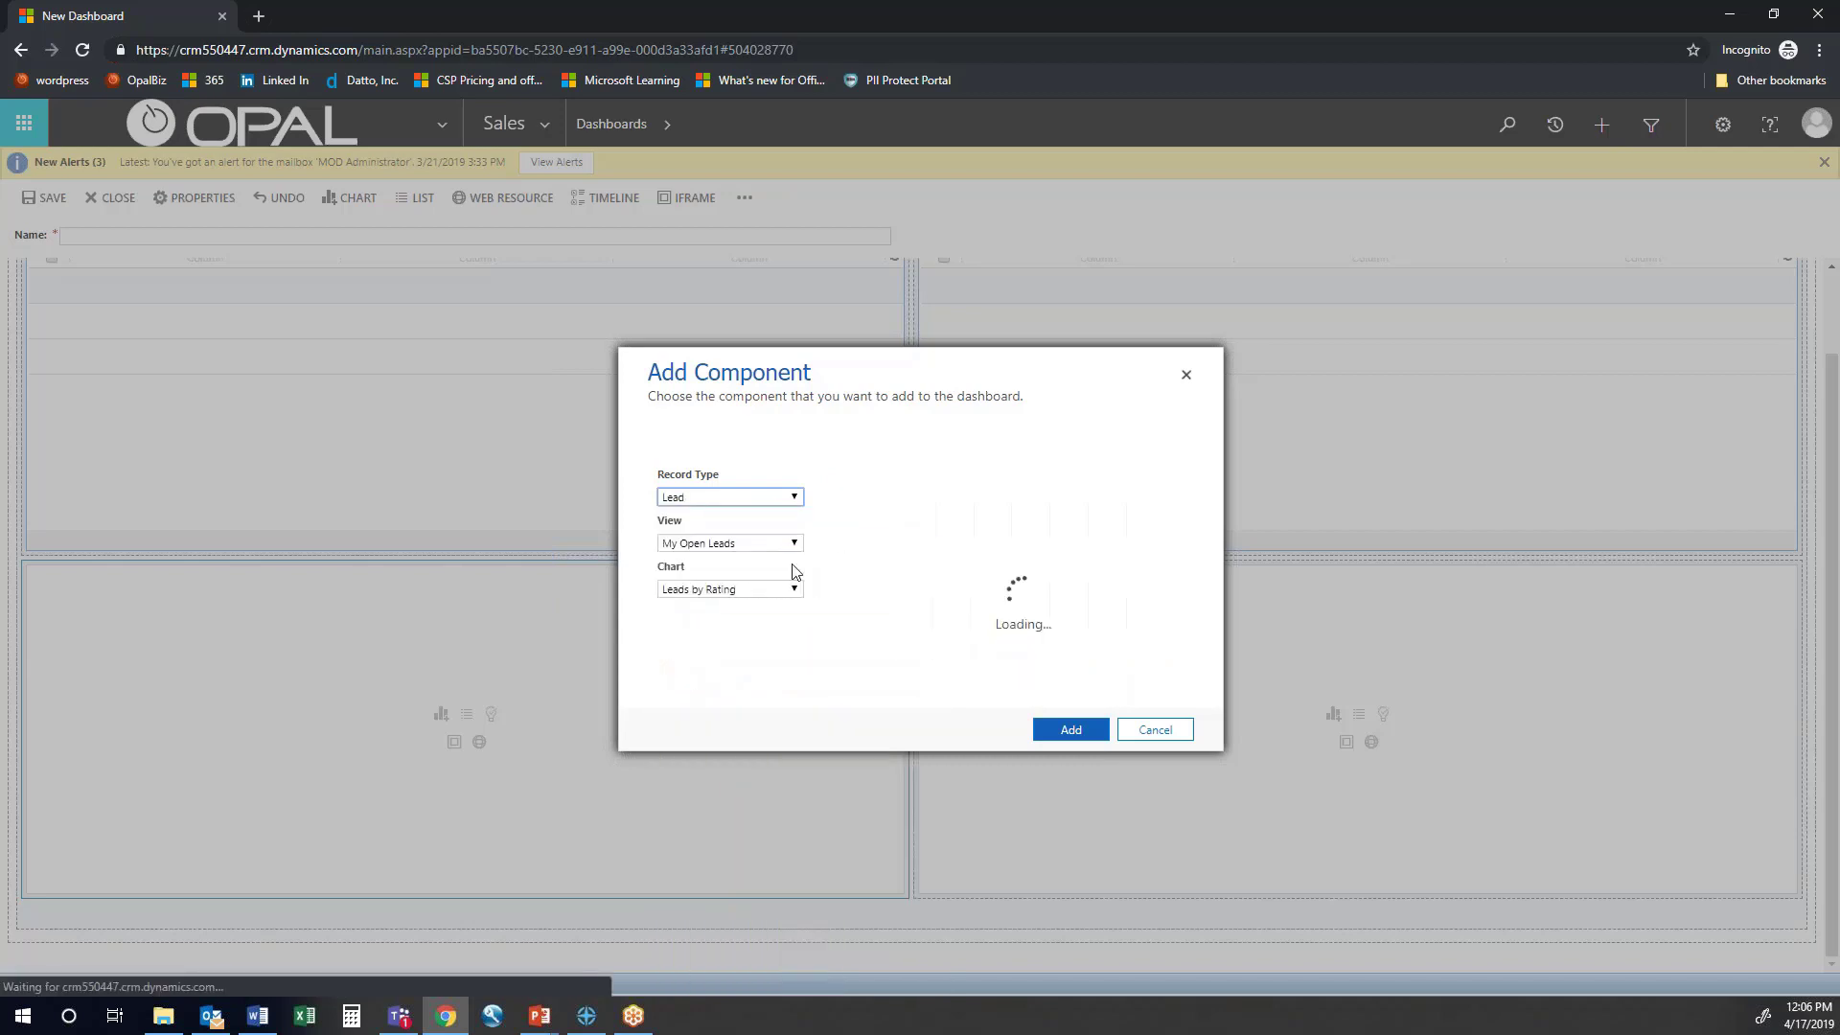
{"action": "left_click", "coordinate": [752, 591]}
{"action": "left_click", "coordinate": [779, 756]}
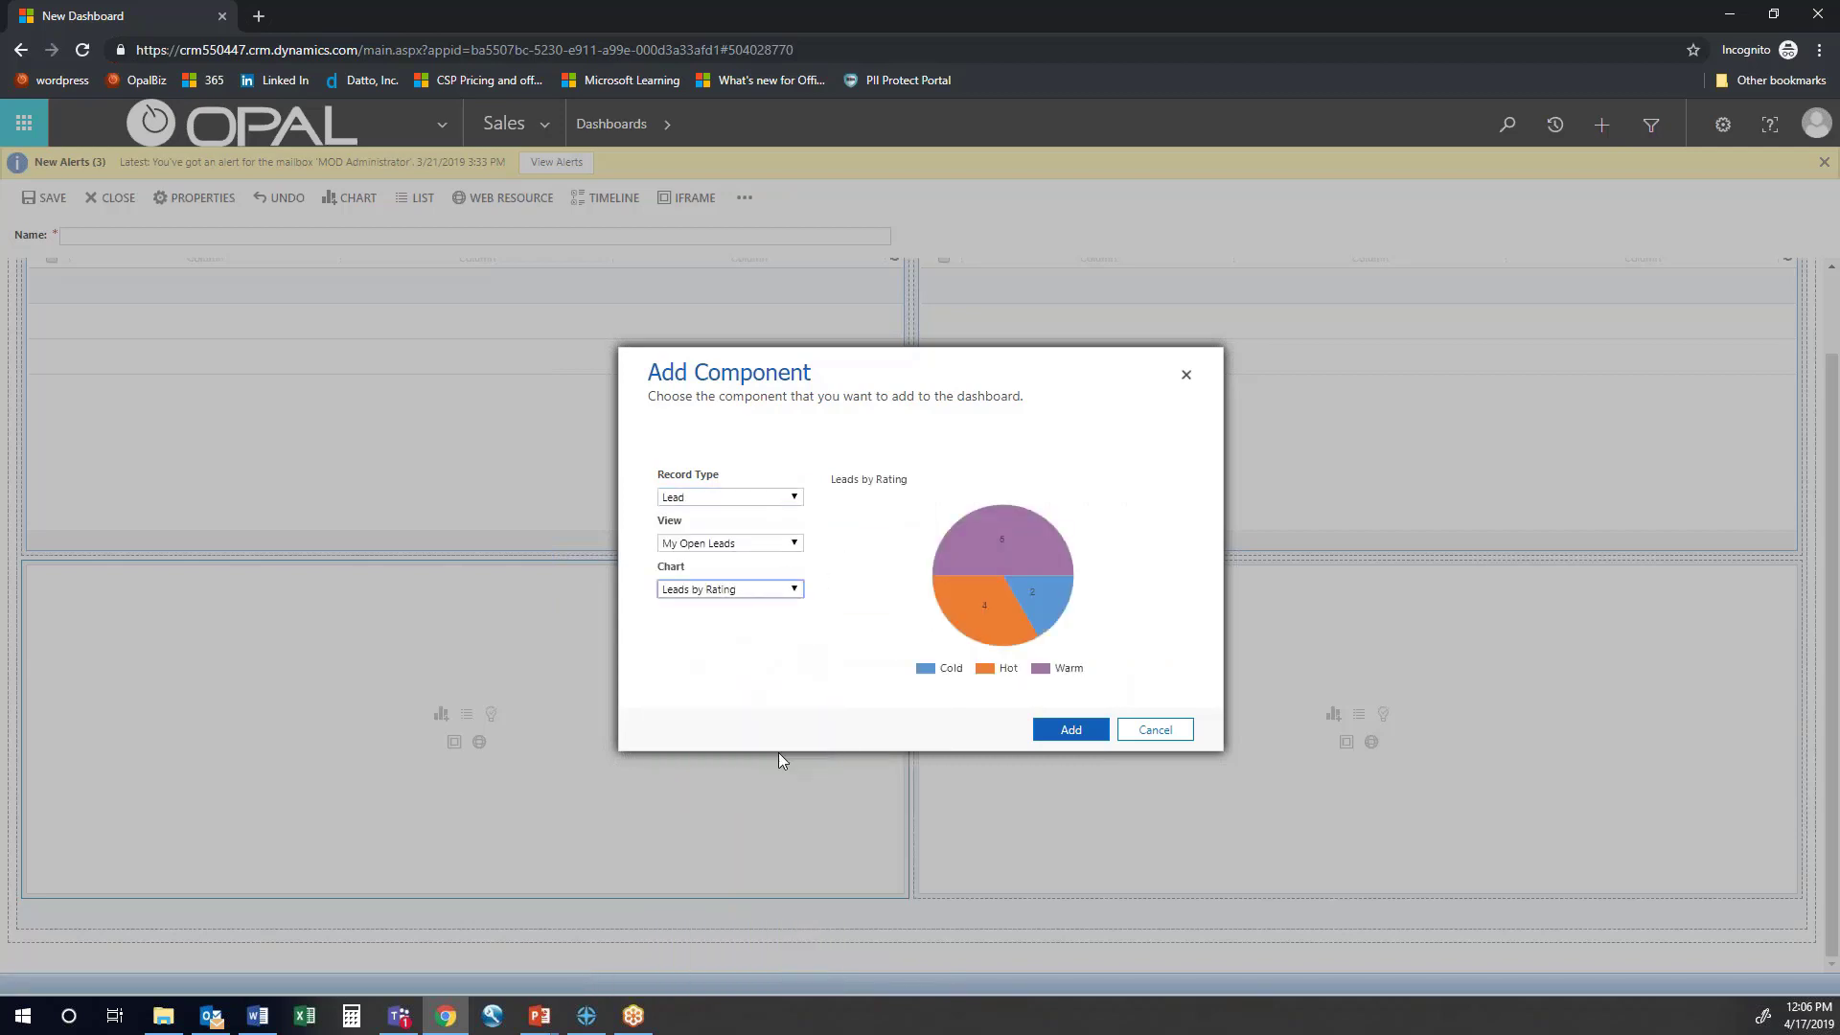
{"action": "left_click", "coordinate": [1077, 734]}
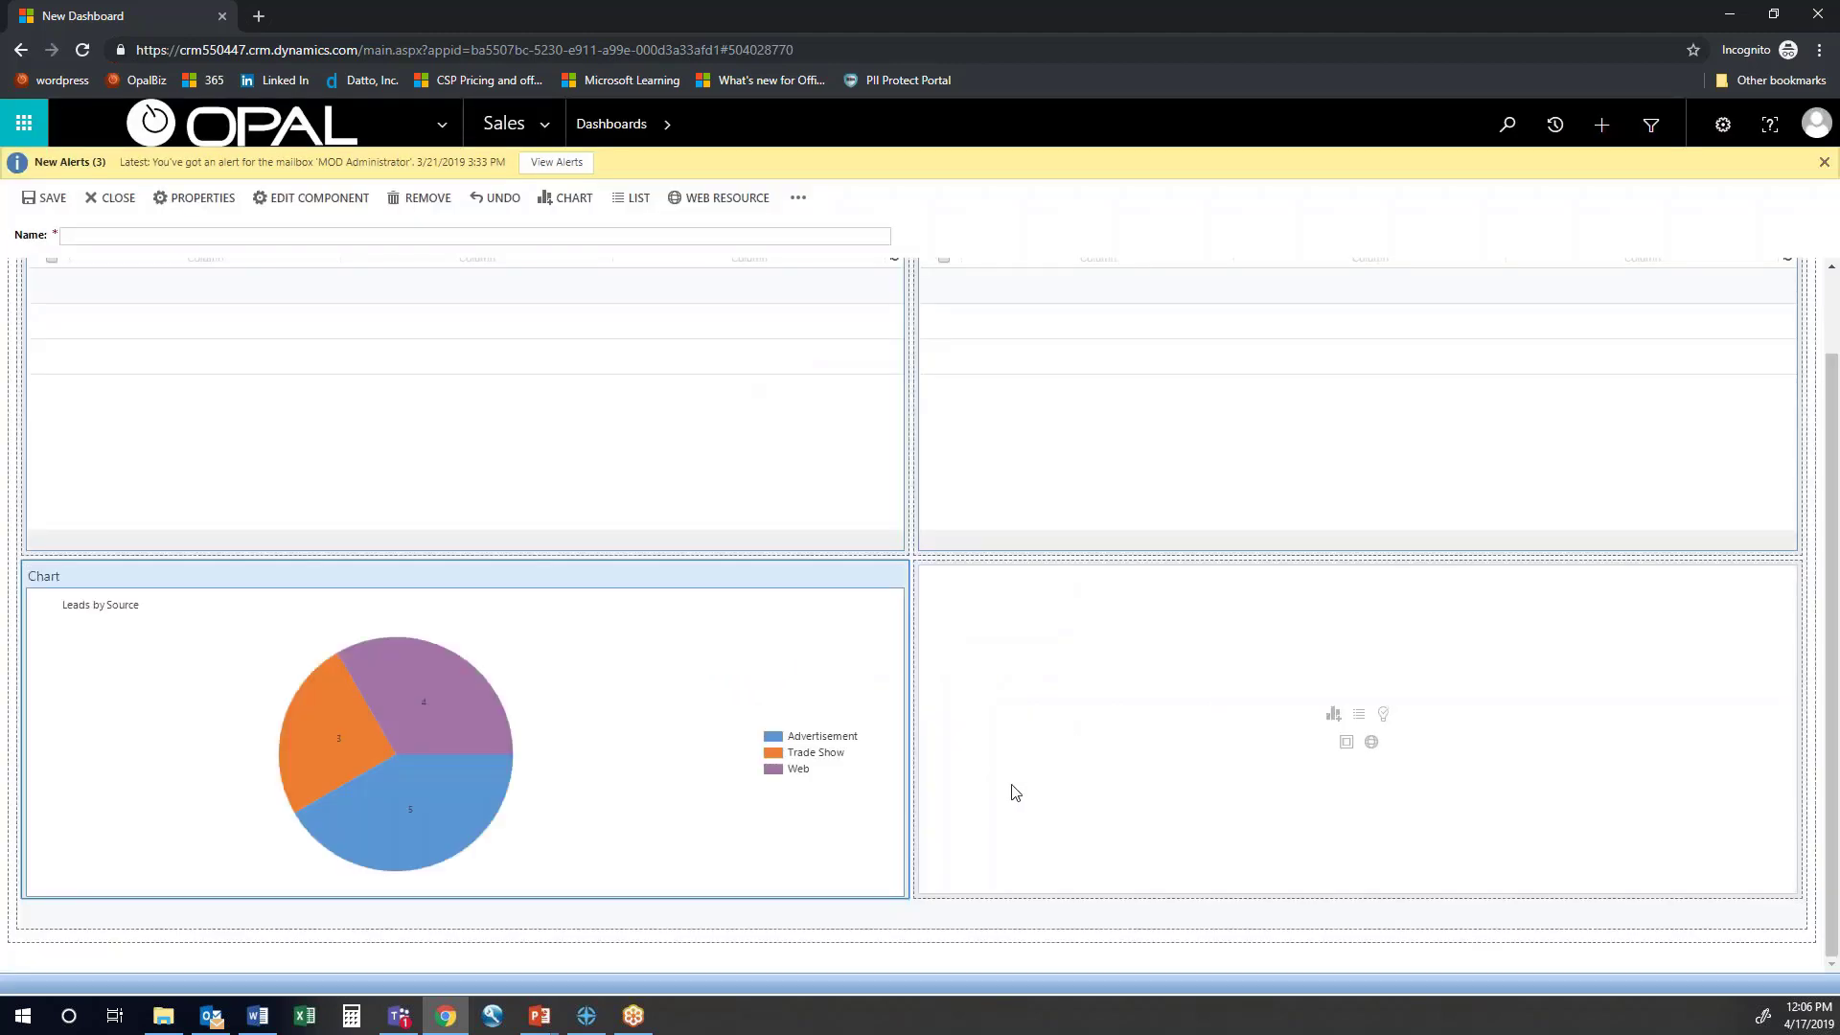
Add an Account chart with the My Active Accounts view and New Accounts By Month chart to the second cell of the lower row
{"action": "left_click", "coordinate": [1333, 715]}
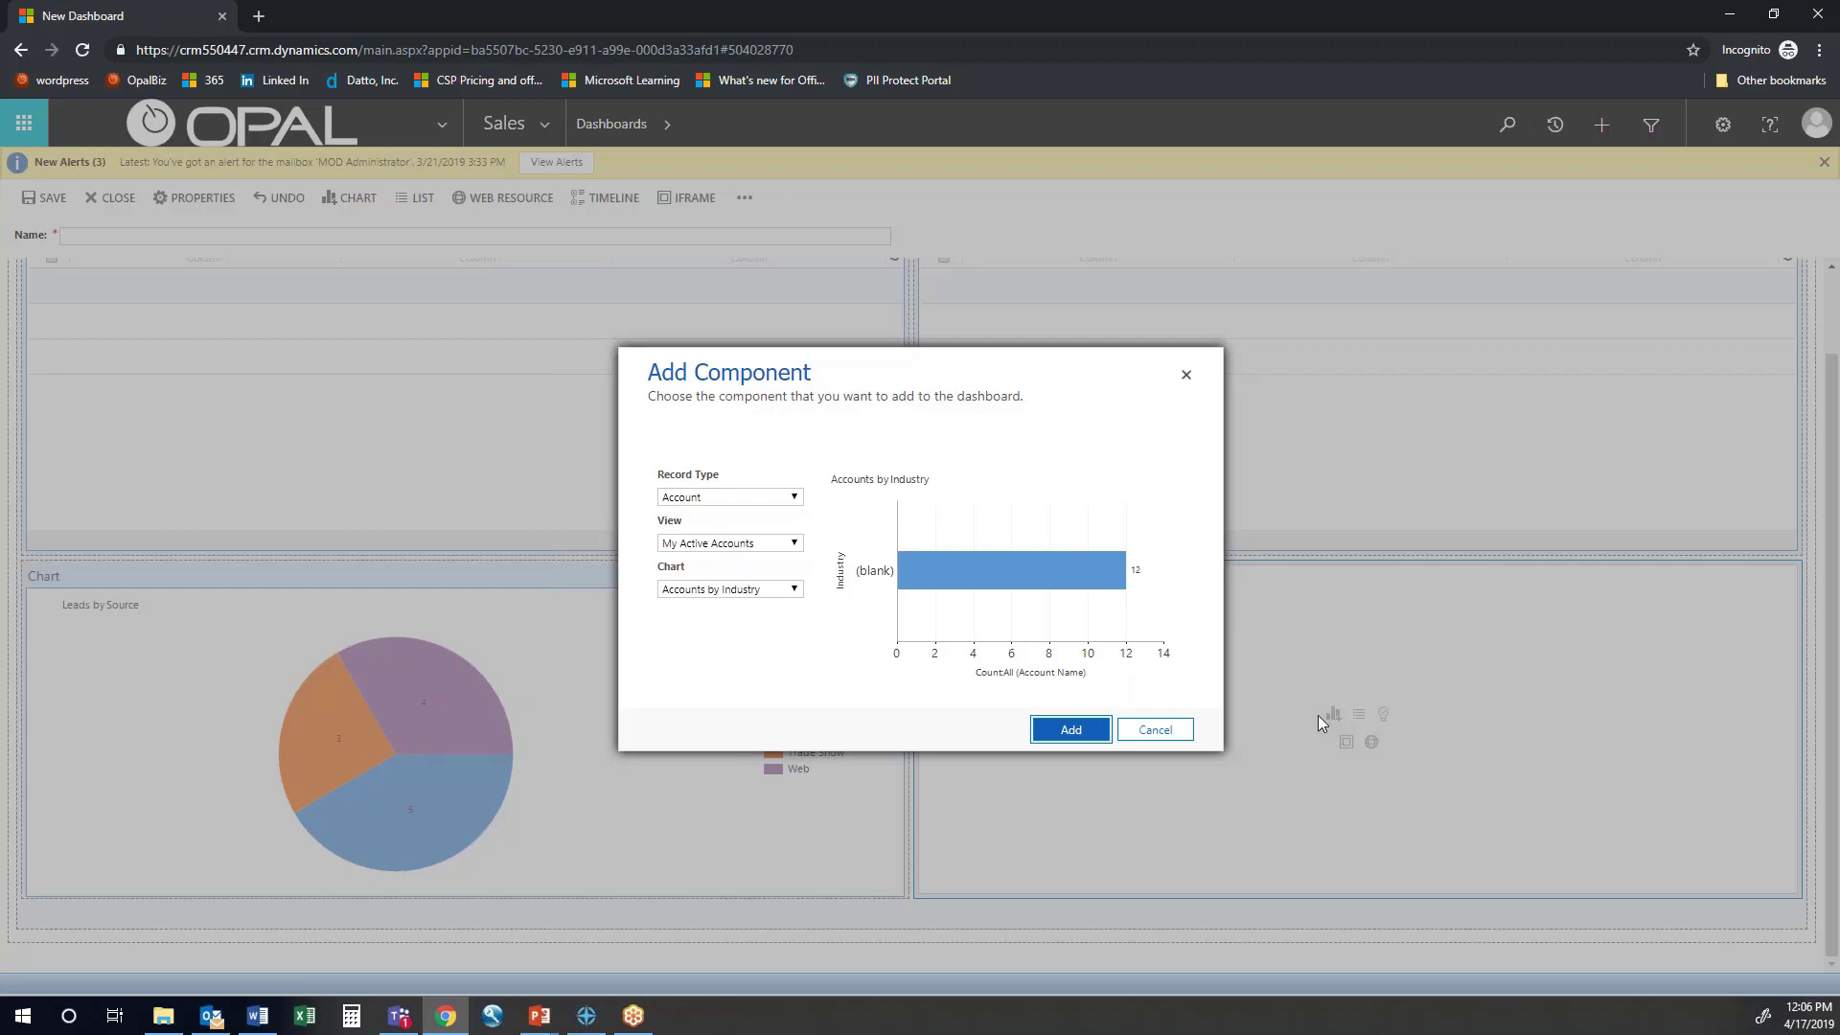
{"action": "left_click", "coordinate": [739, 592]}
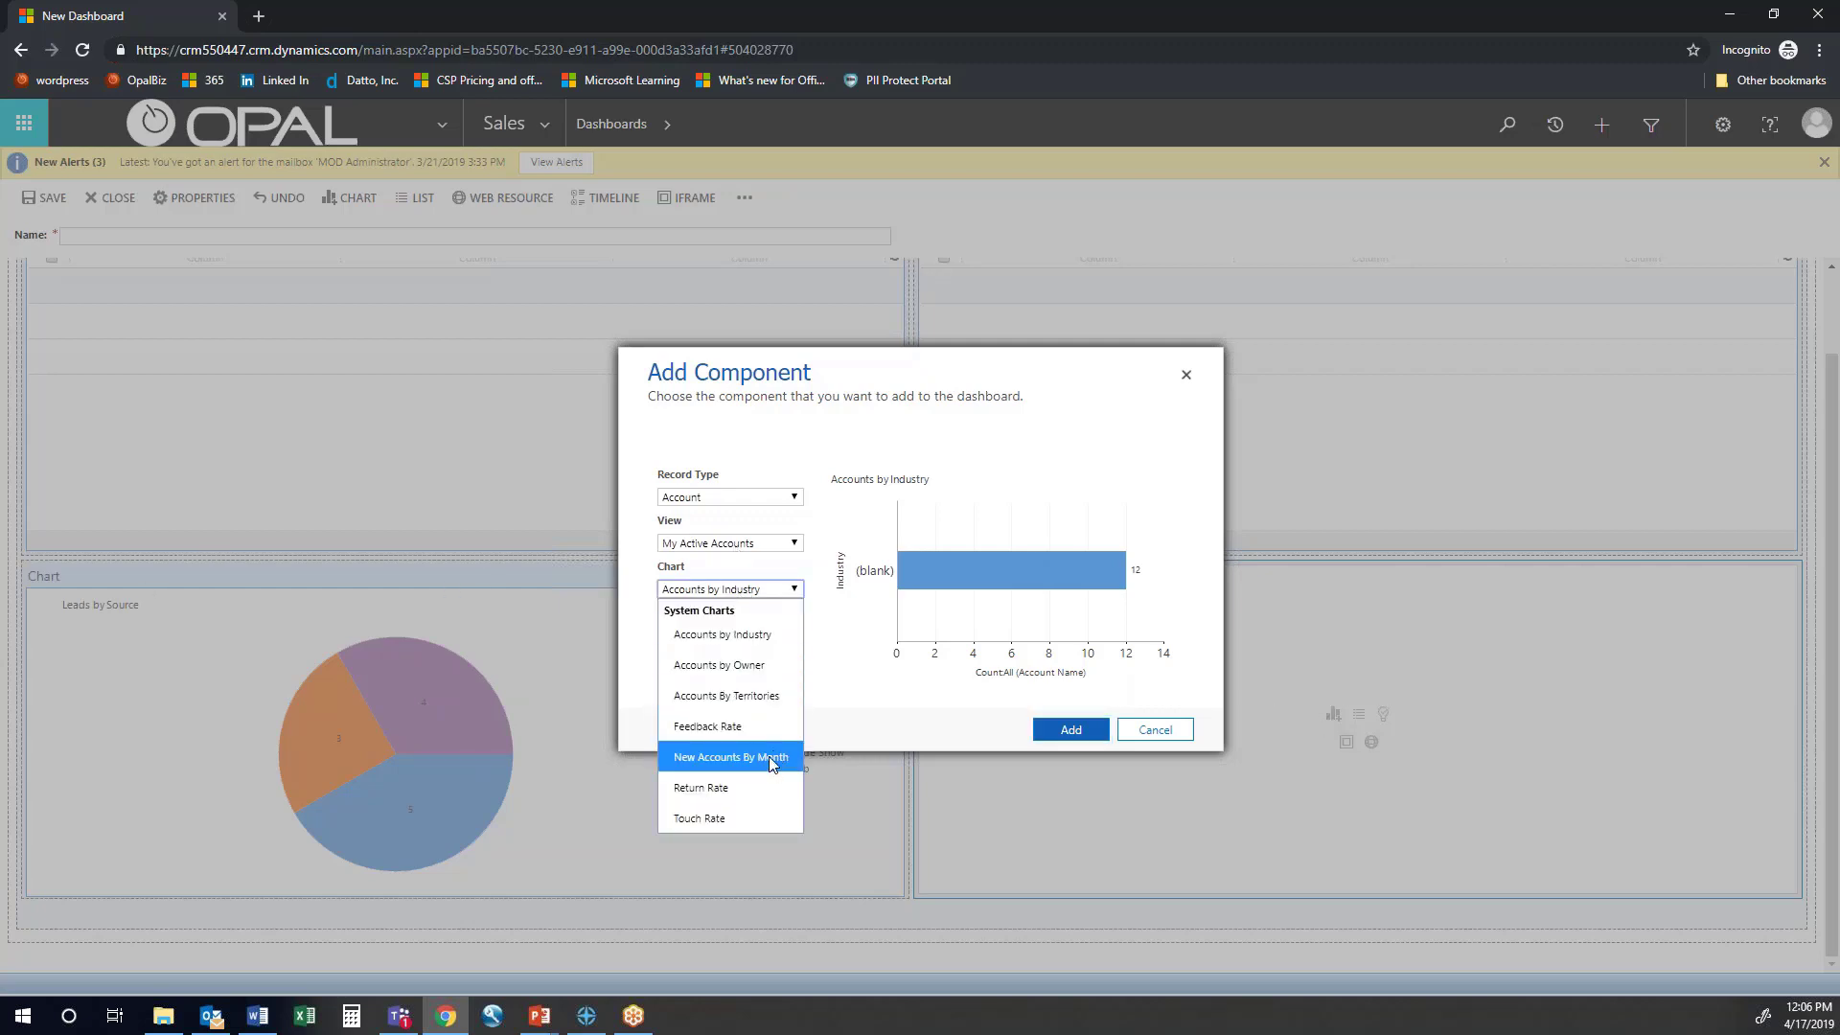
{"action": "left_click", "coordinate": [772, 758]}
{"action": "left_click", "coordinate": [1084, 732]}
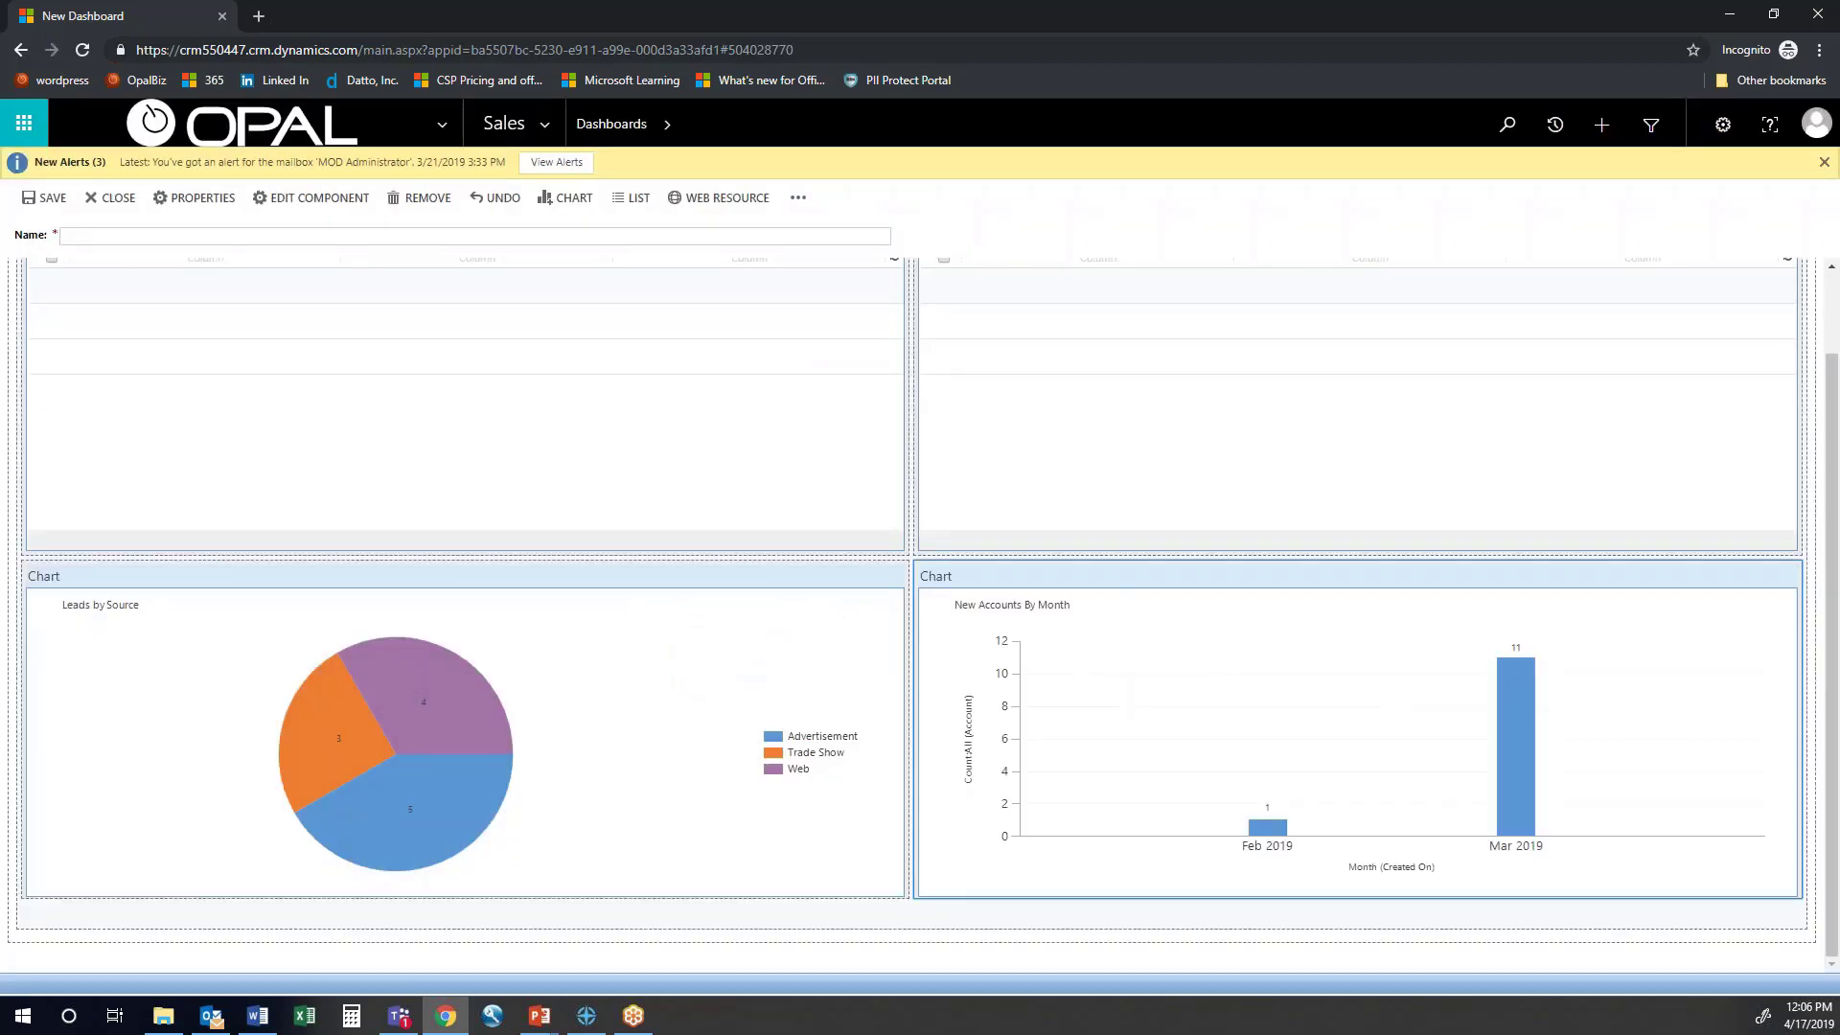
Name the dashboard "NEW sales Dashboard", save it and close the dashboard editor
{"action": "left_click", "coordinate": [94, 235]}
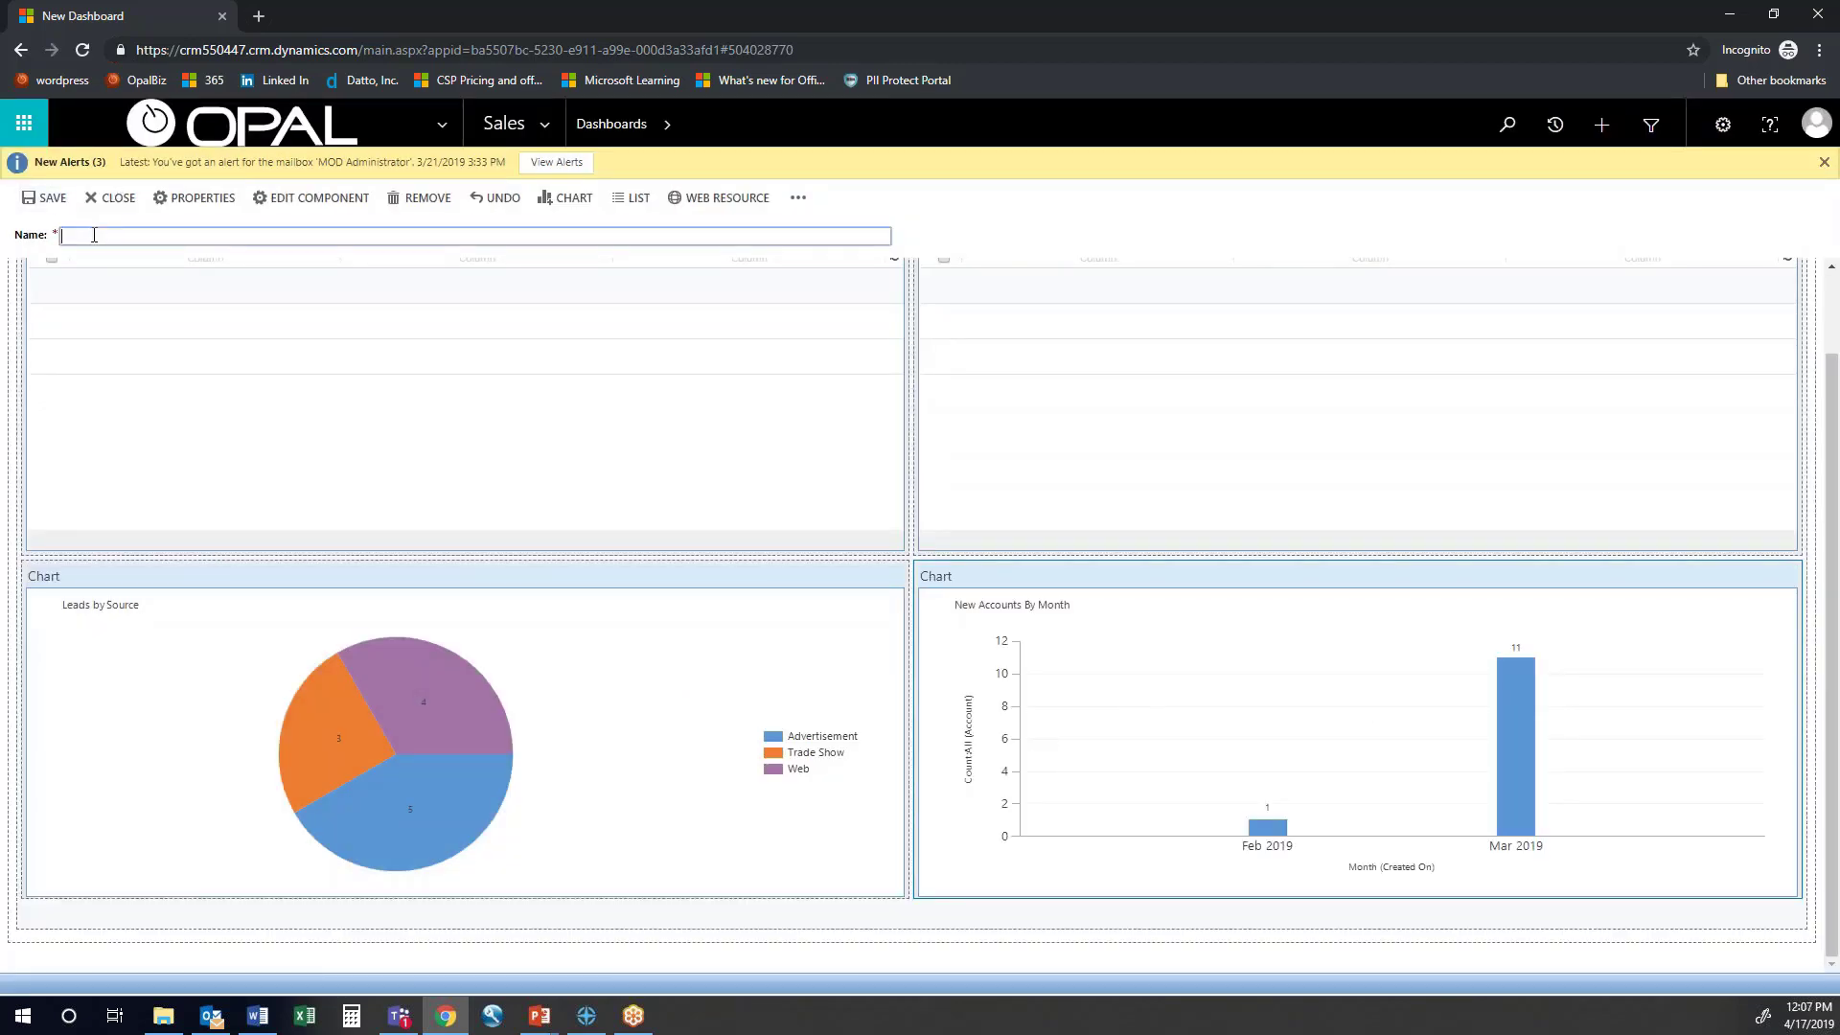
{"action": "type", "text": "NEW sales Dashbopa"}
{"action": "left_click", "coordinate": [55, 203]}
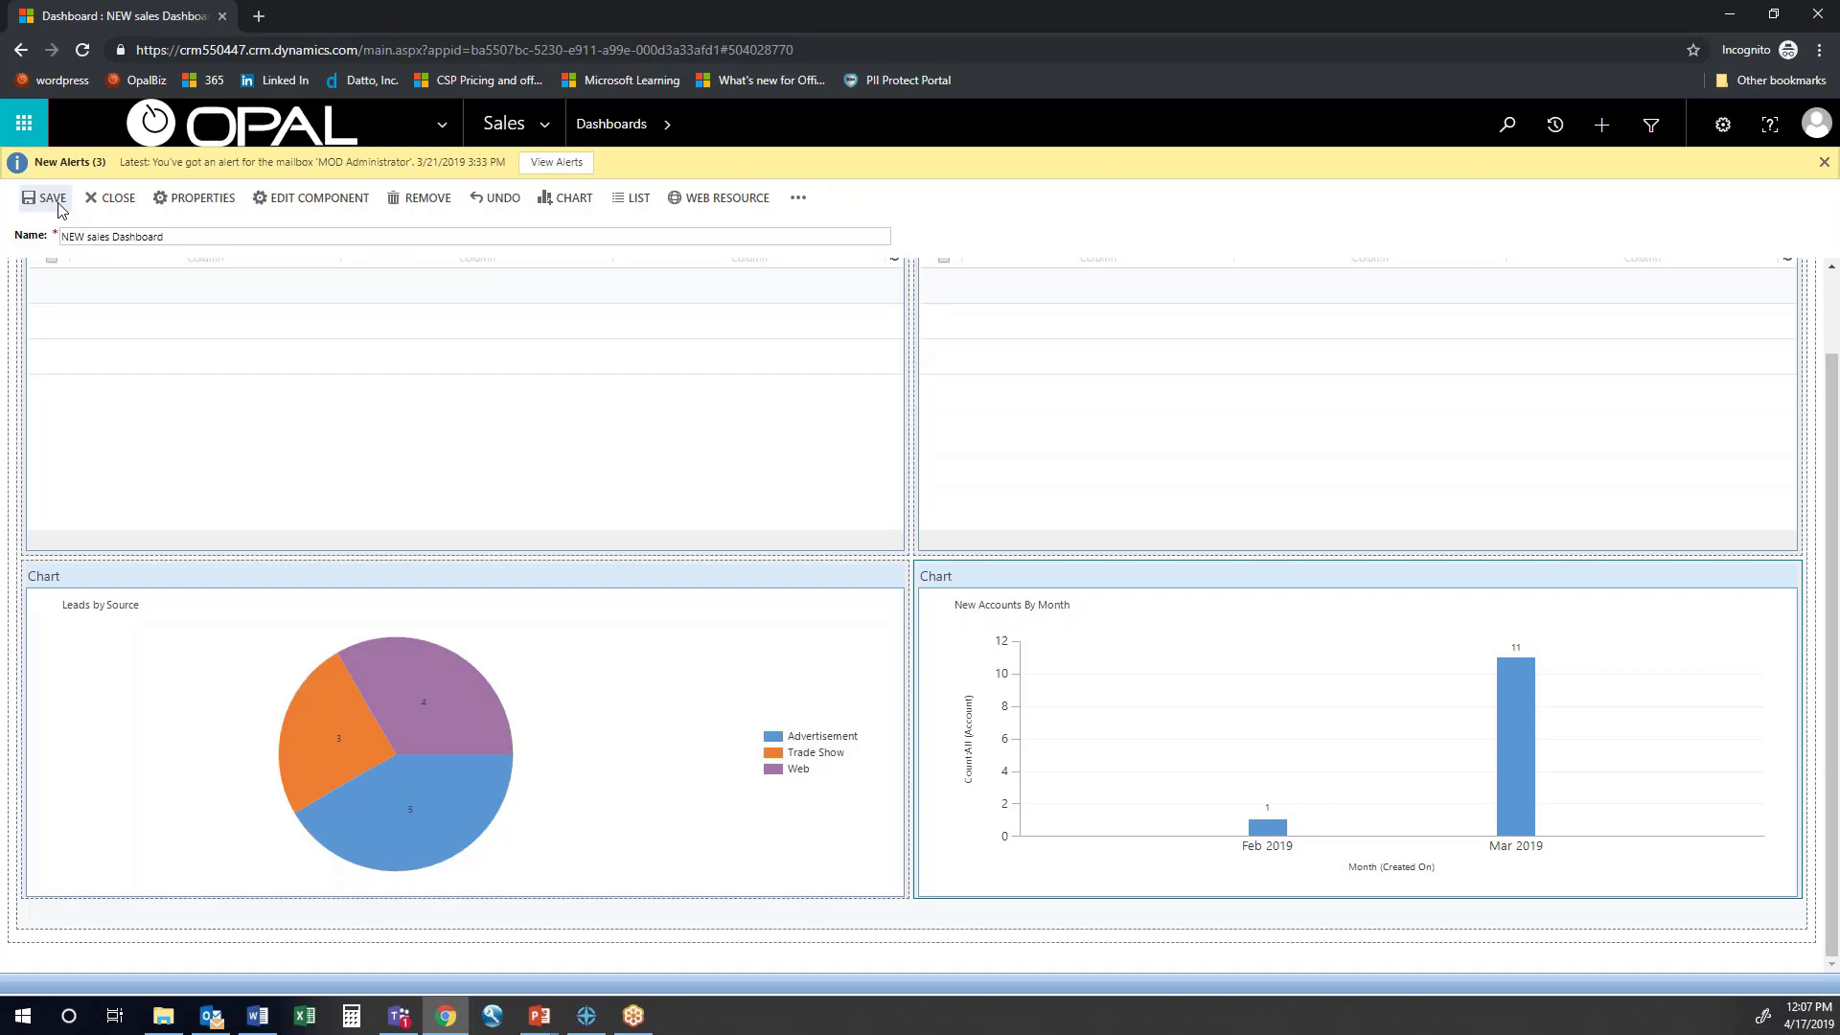
{"action": "left_click", "coordinate": [109, 194]}
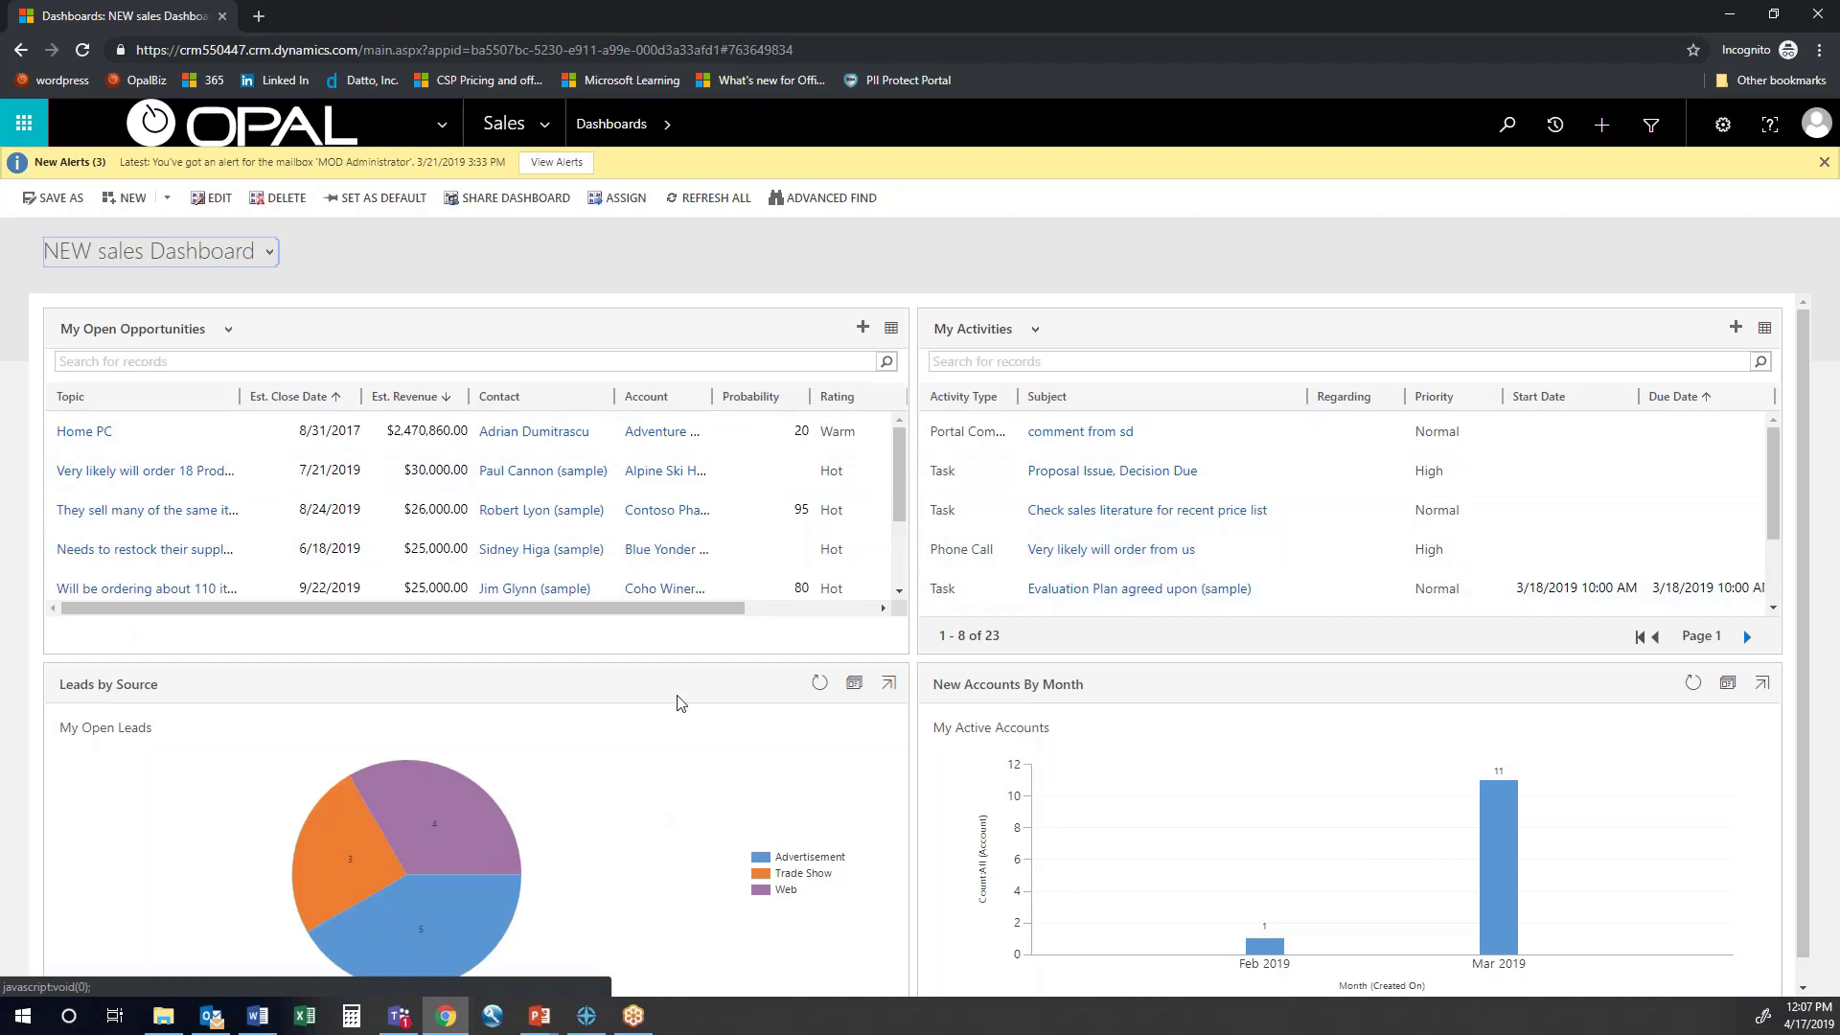
Switch to the Sales Dashboard and open the Sales Pipeline chart's records in a maximized window with a widened chart area
{"action": "left_click", "coordinate": [251, 265]}
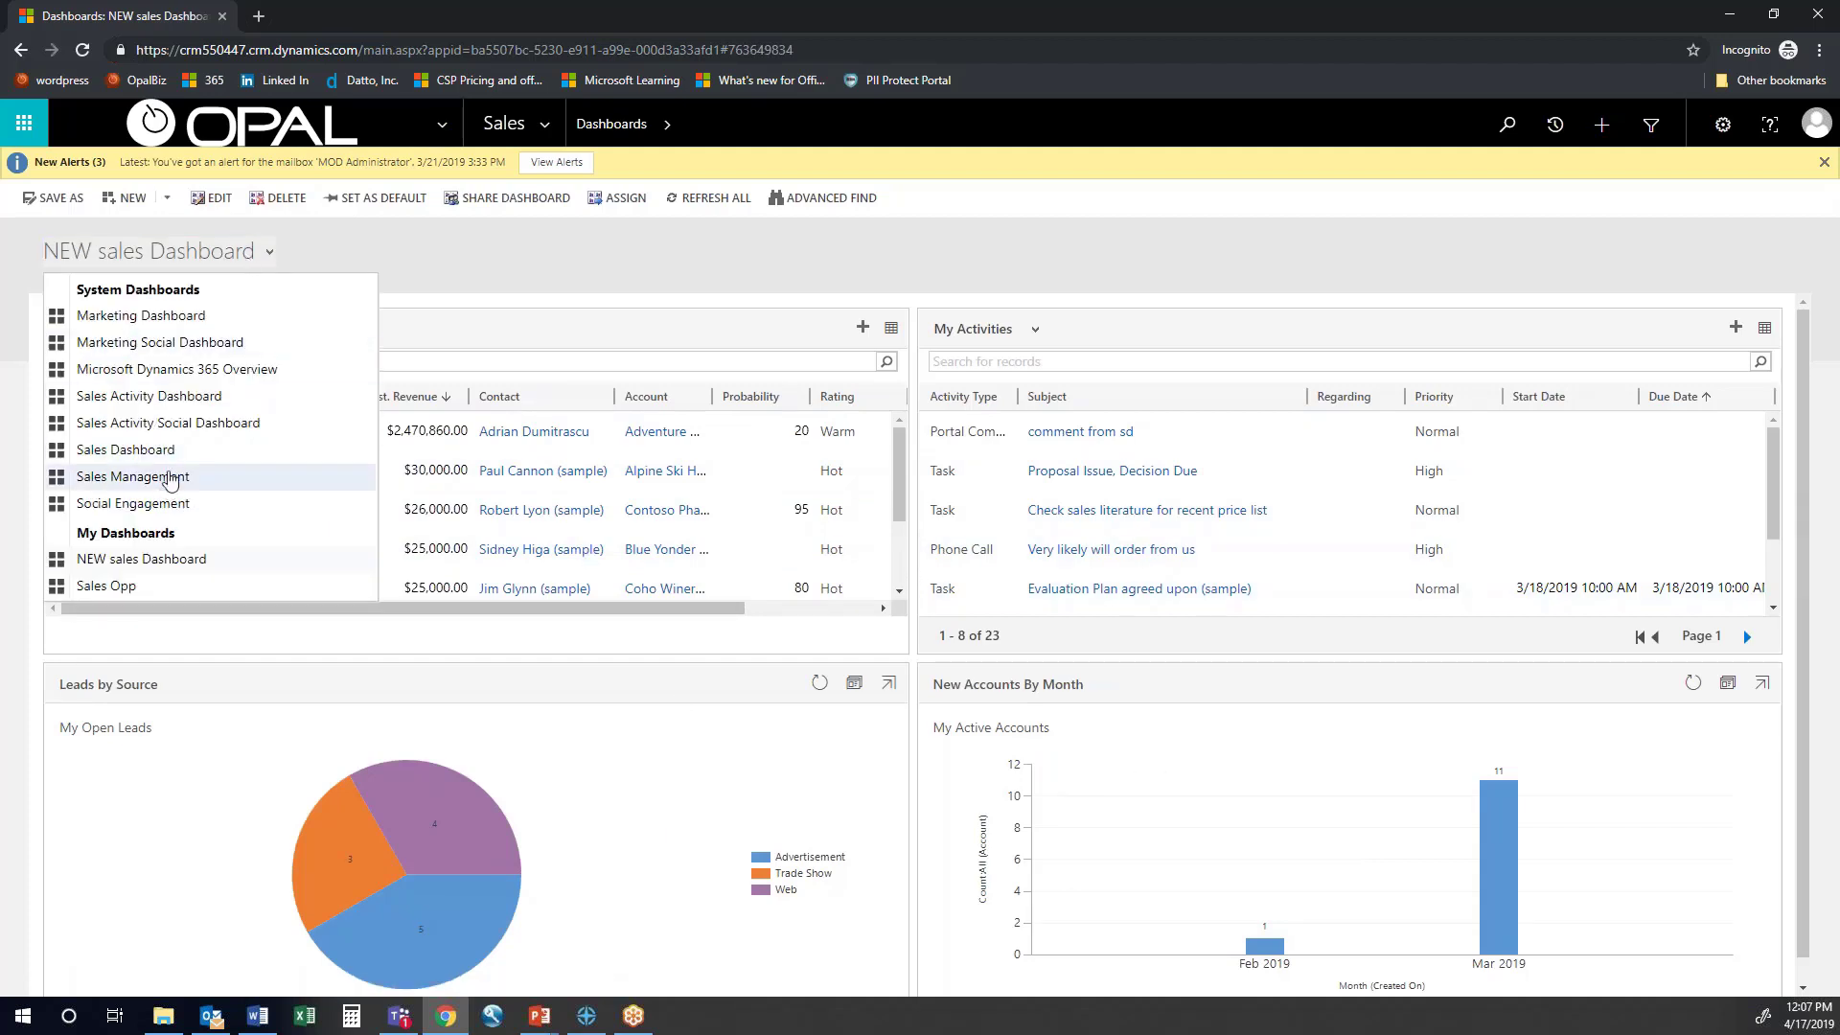
{"action": "left_click", "coordinate": [175, 451]}
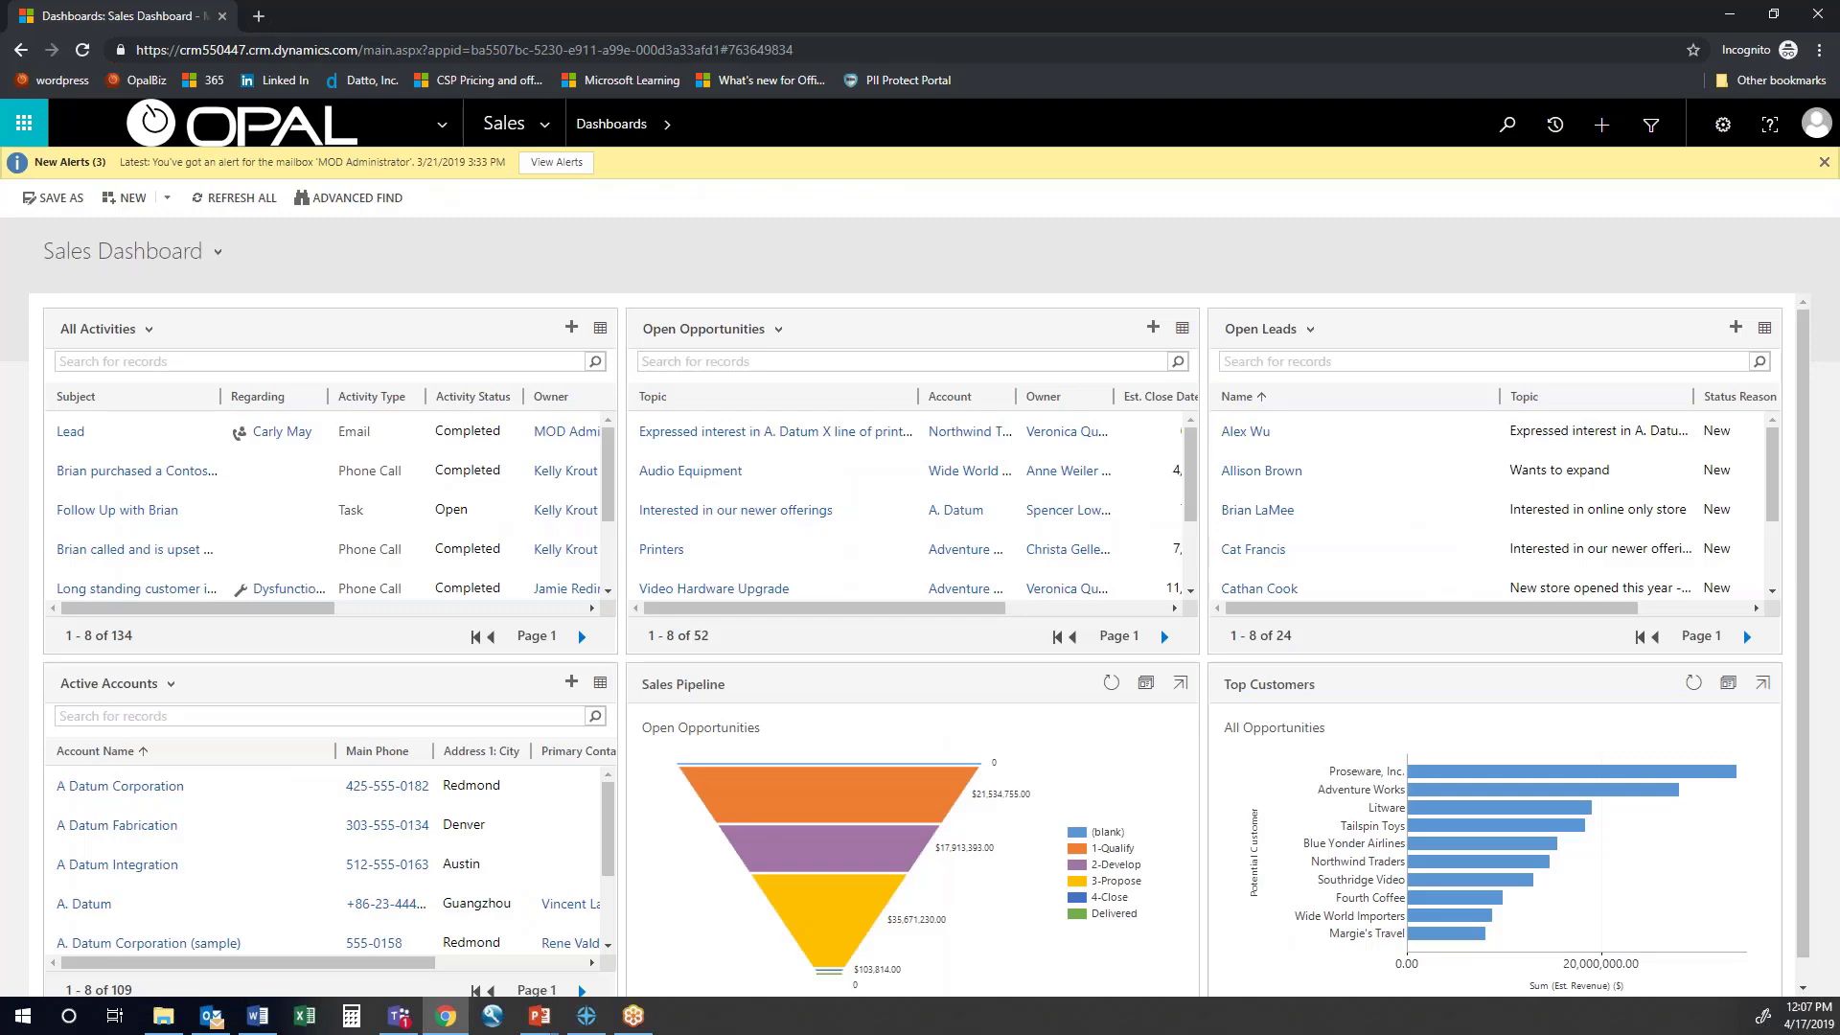
{"action": "left_click", "coordinate": [1145, 686]}
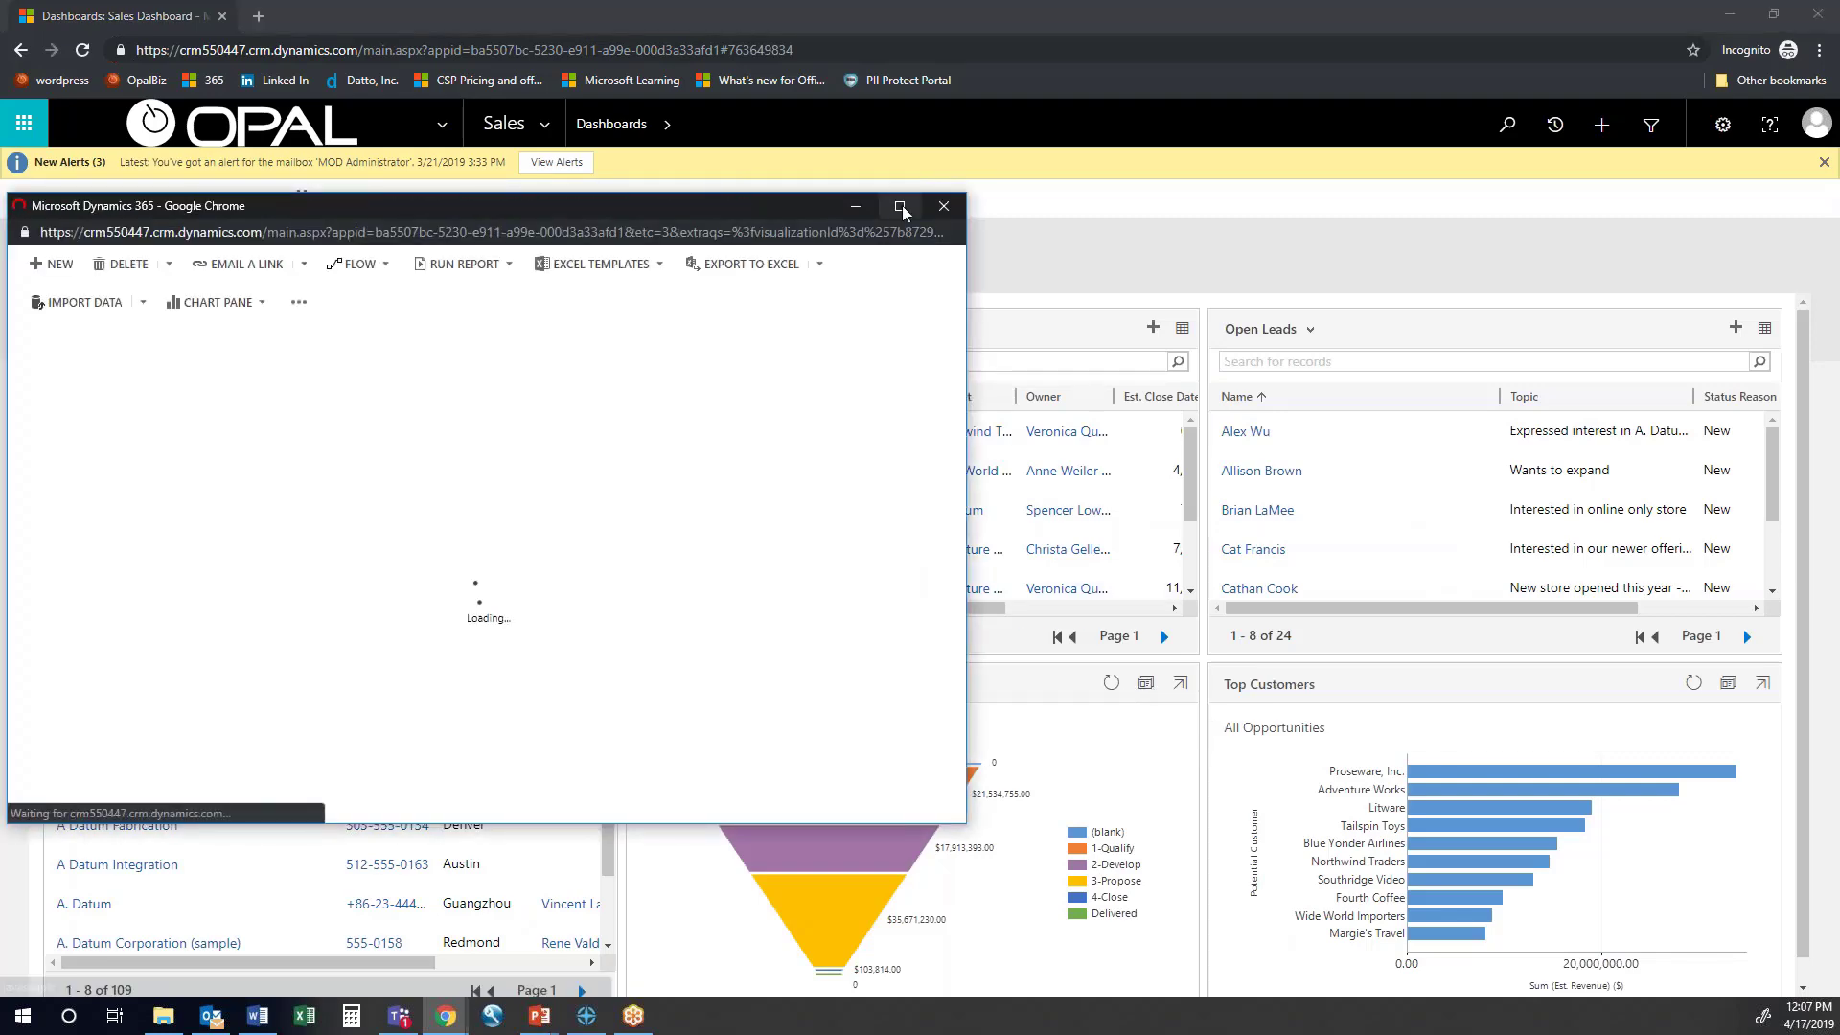
{"action": "left_click", "coordinate": [900, 205]}
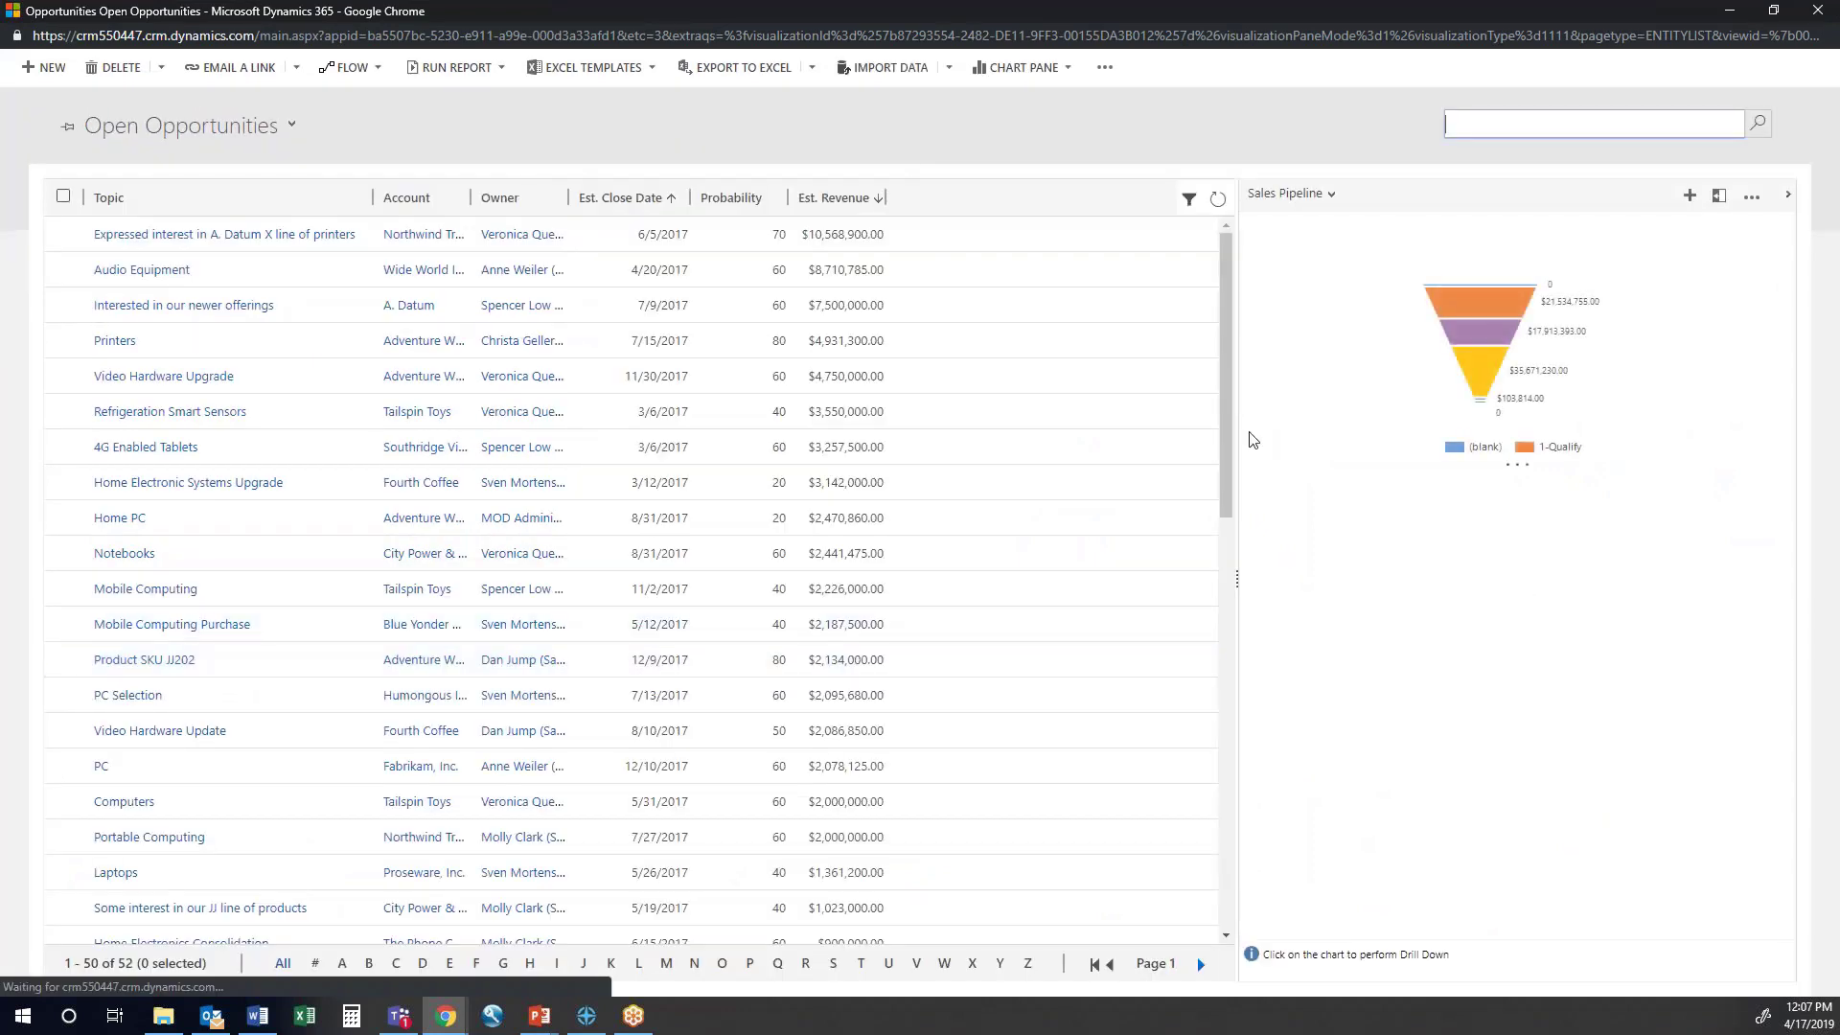
{"action": "left_click_drag", "start_coordinate": [1236, 436], "coordinate": [901, 441]}
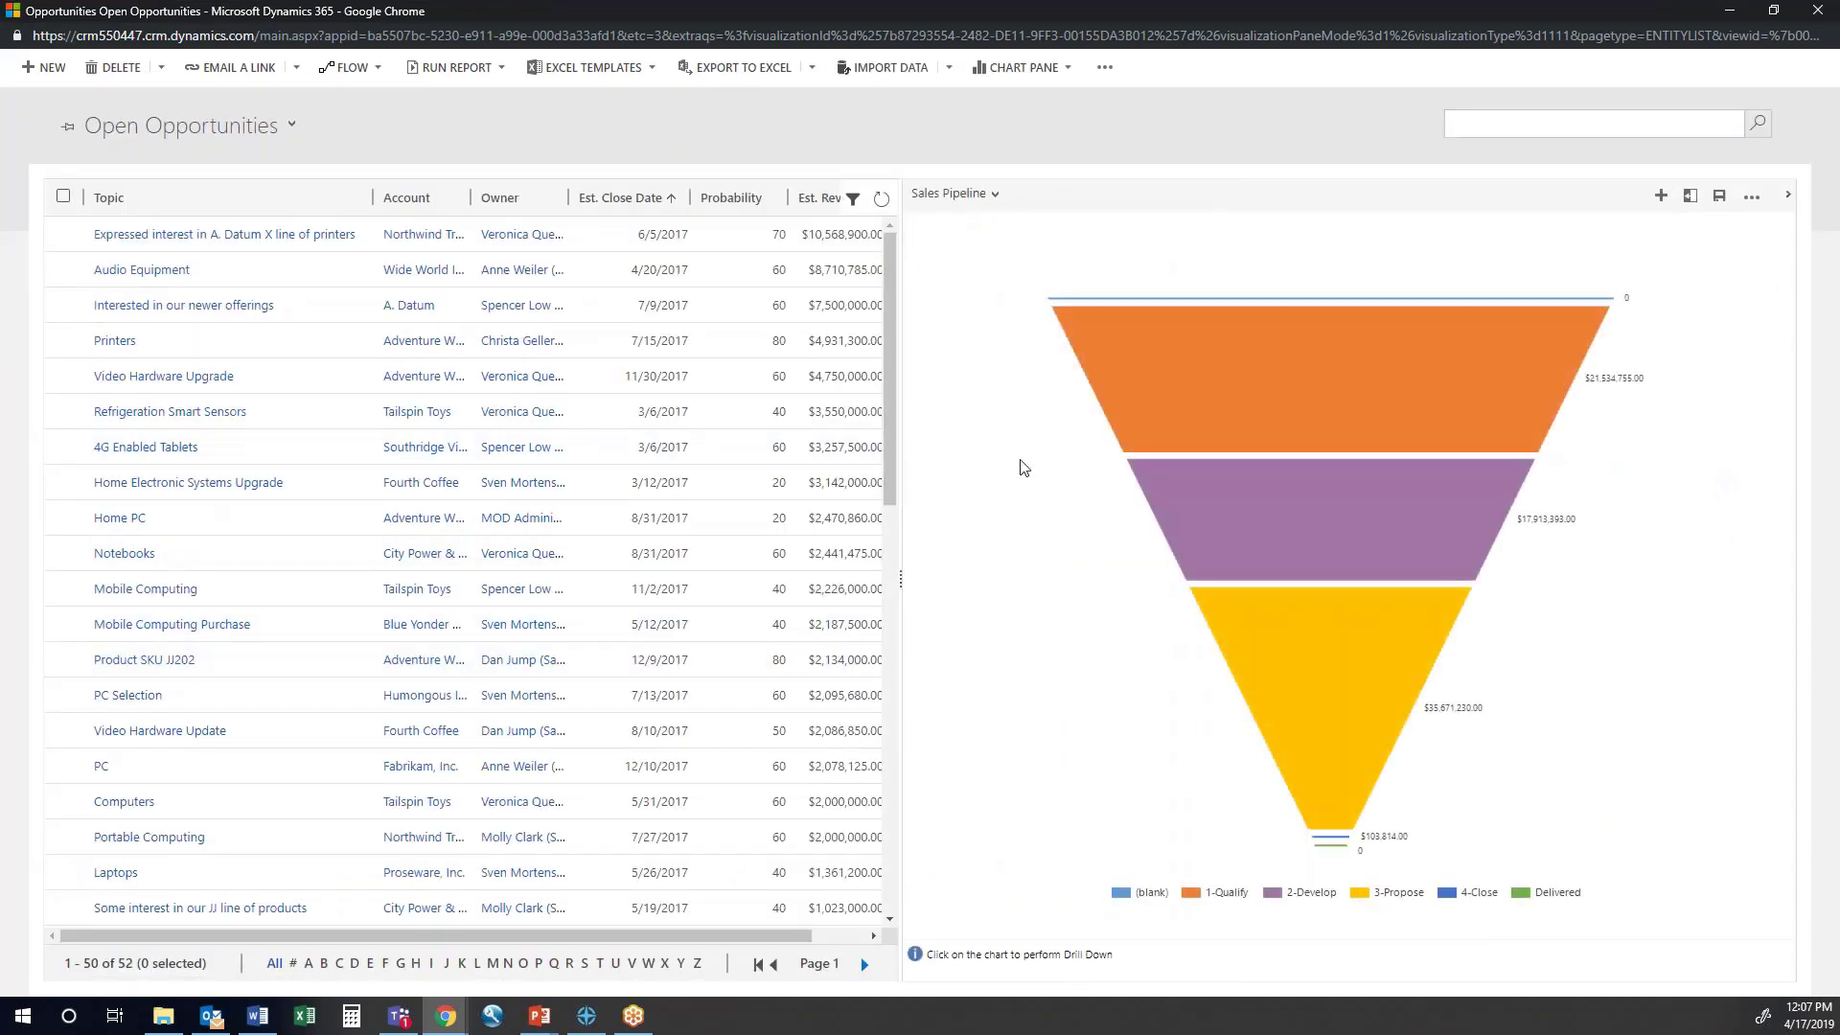
Drill down into the funnel's 2-Develop phase by Sales Stage as a column chart, and select the Develop column
{"action": "mouse_move", "coordinate": [1335, 484]}
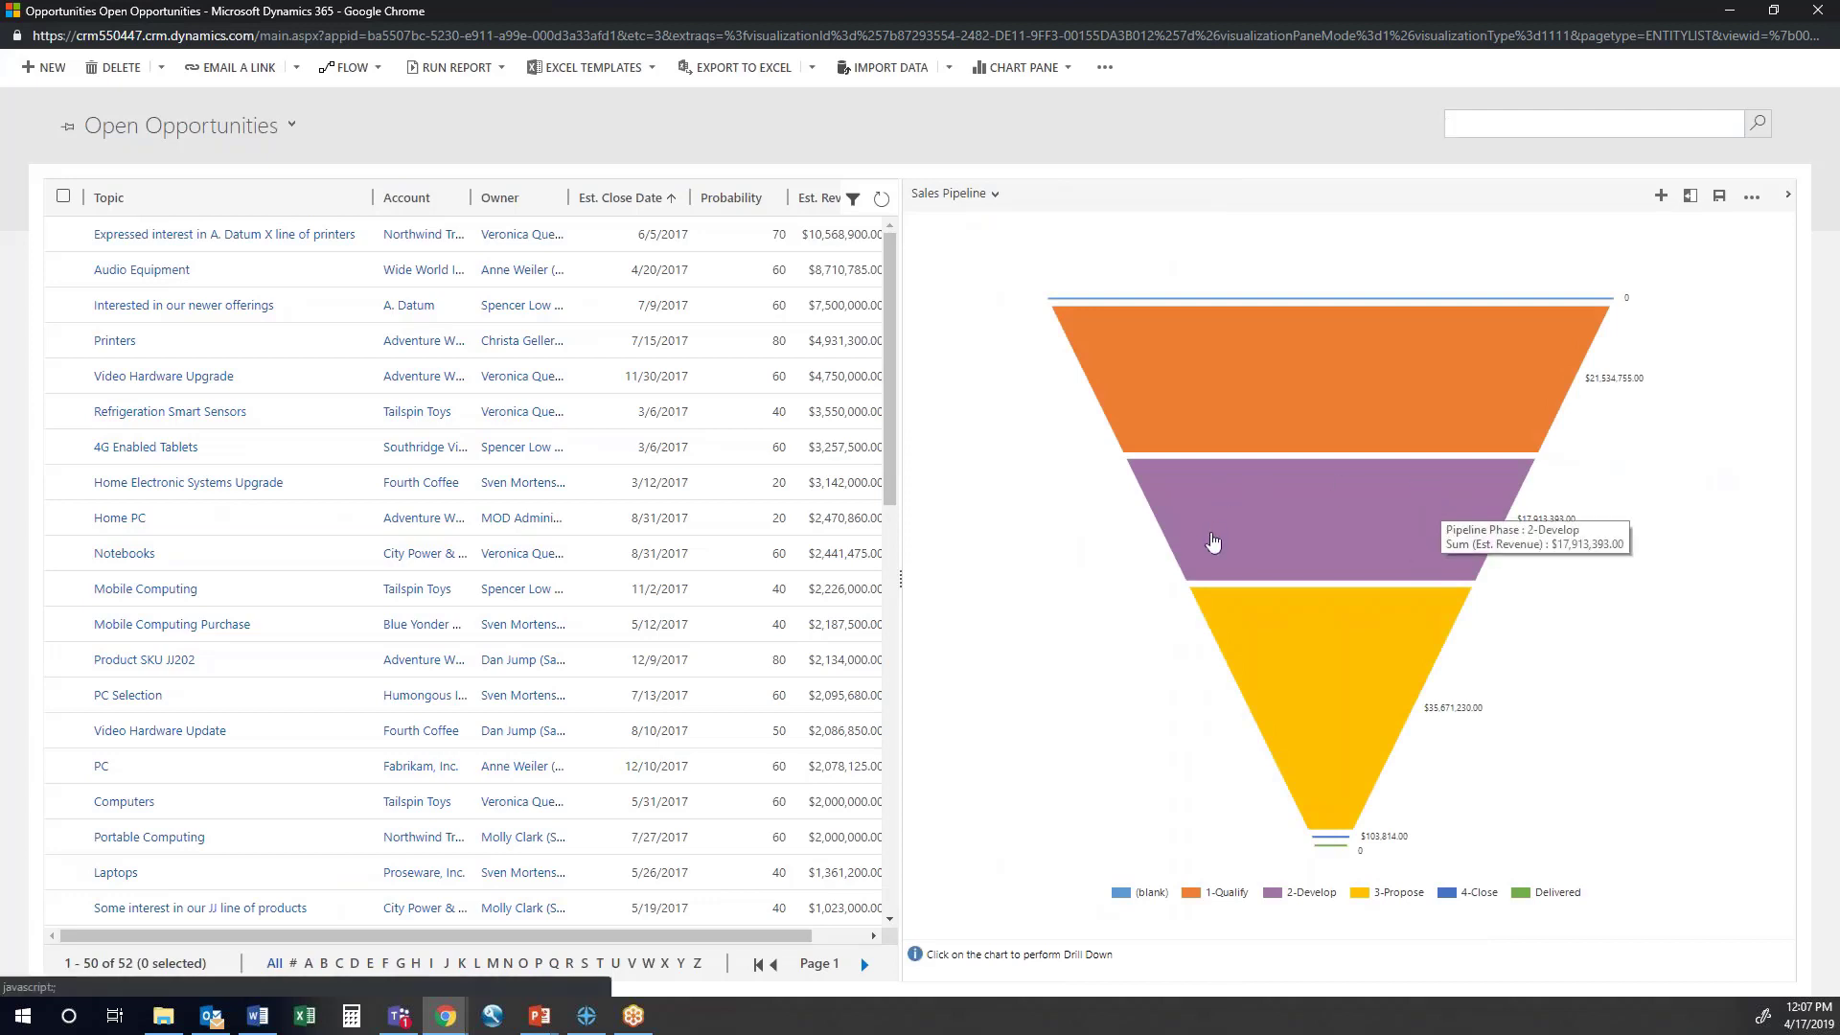
{"action": "left_click", "coordinate": [1324, 517]}
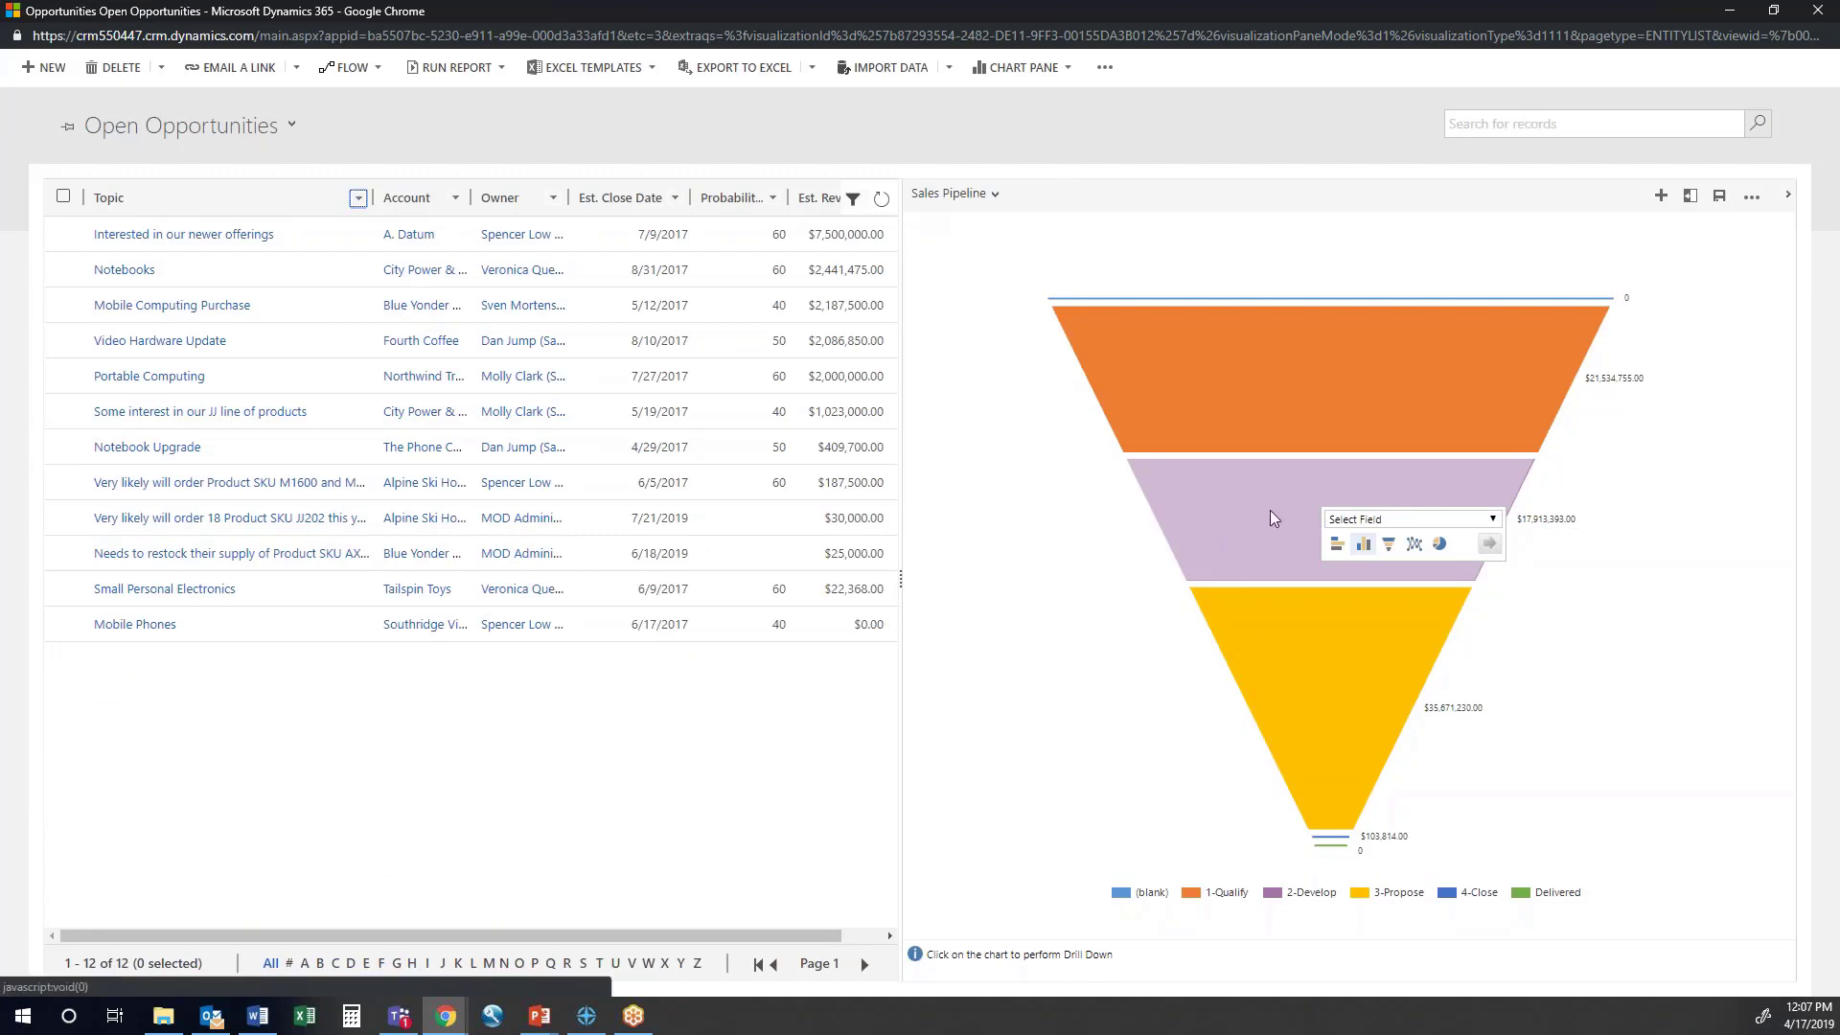
{"action": "left_click", "coordinate": [1366, 522]}
{"action": "scroll", "coordinate": [1437, 432], "scroll_direction": "down", "scroll_amount": 10}
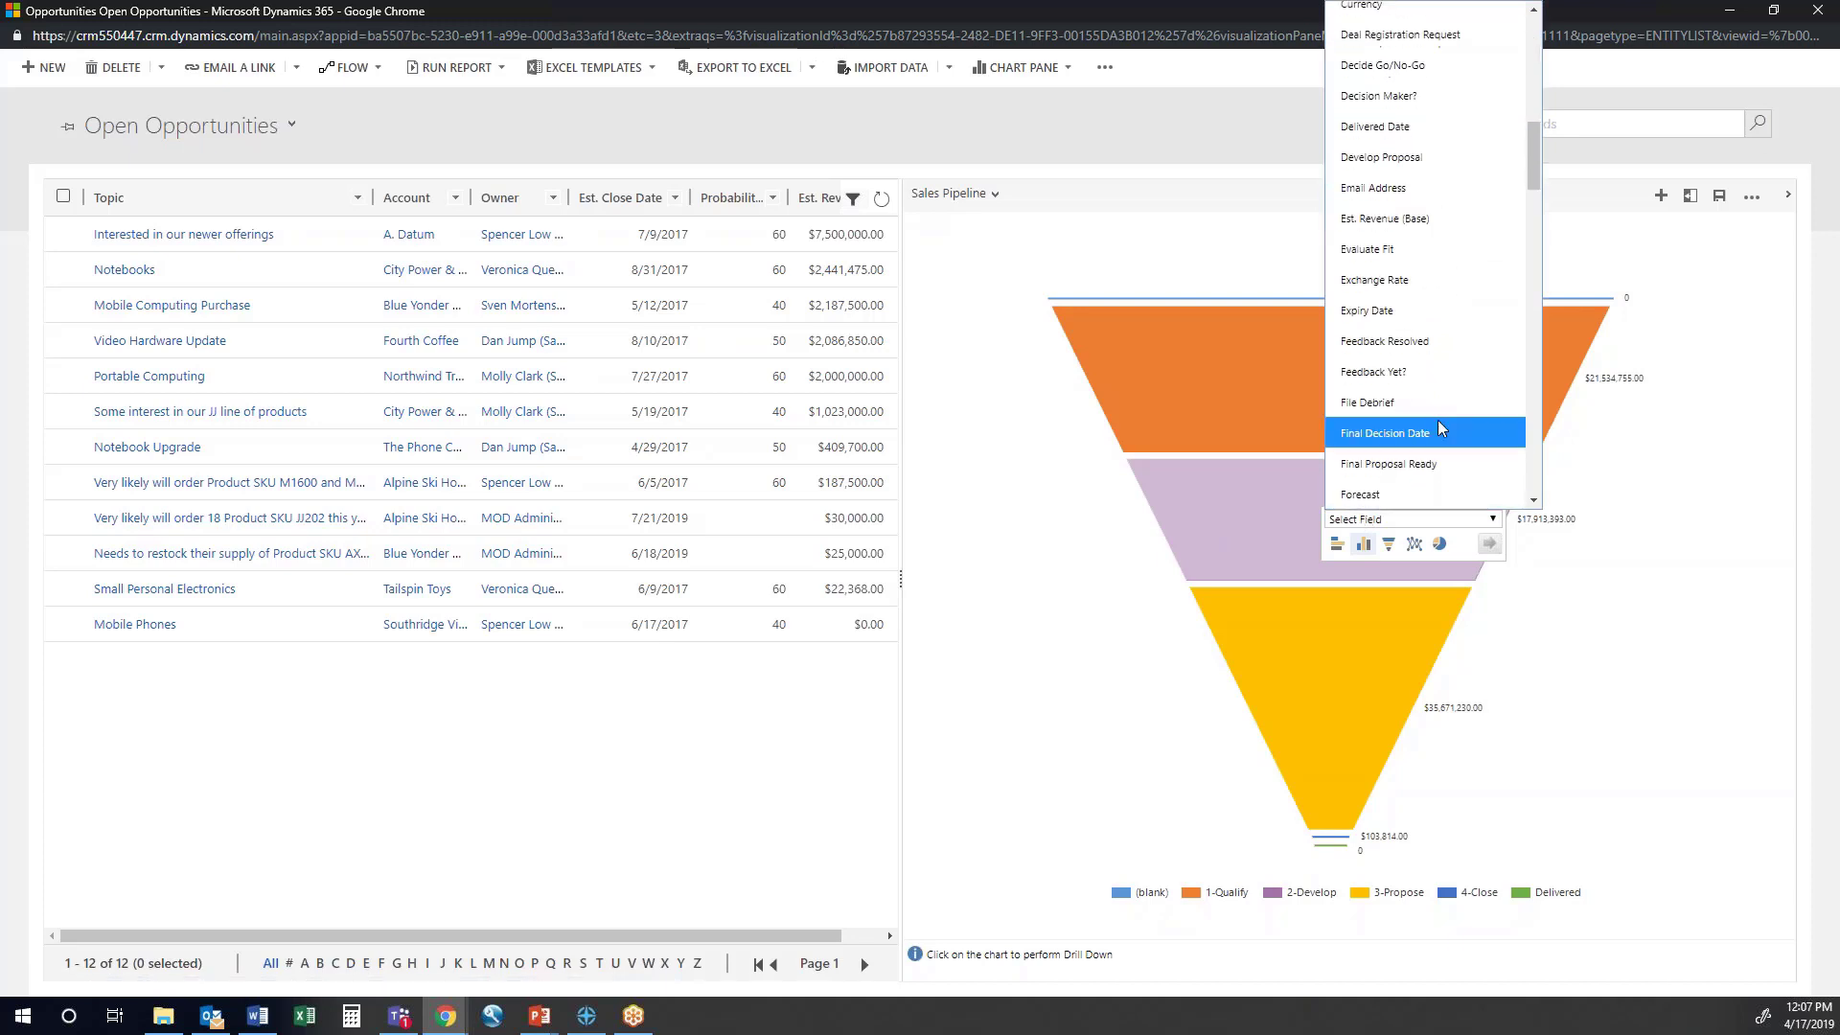
{"action": "scroll", "coordinate": [1442, 431], "scroll_direction": "down", "scroll_amount": 4}
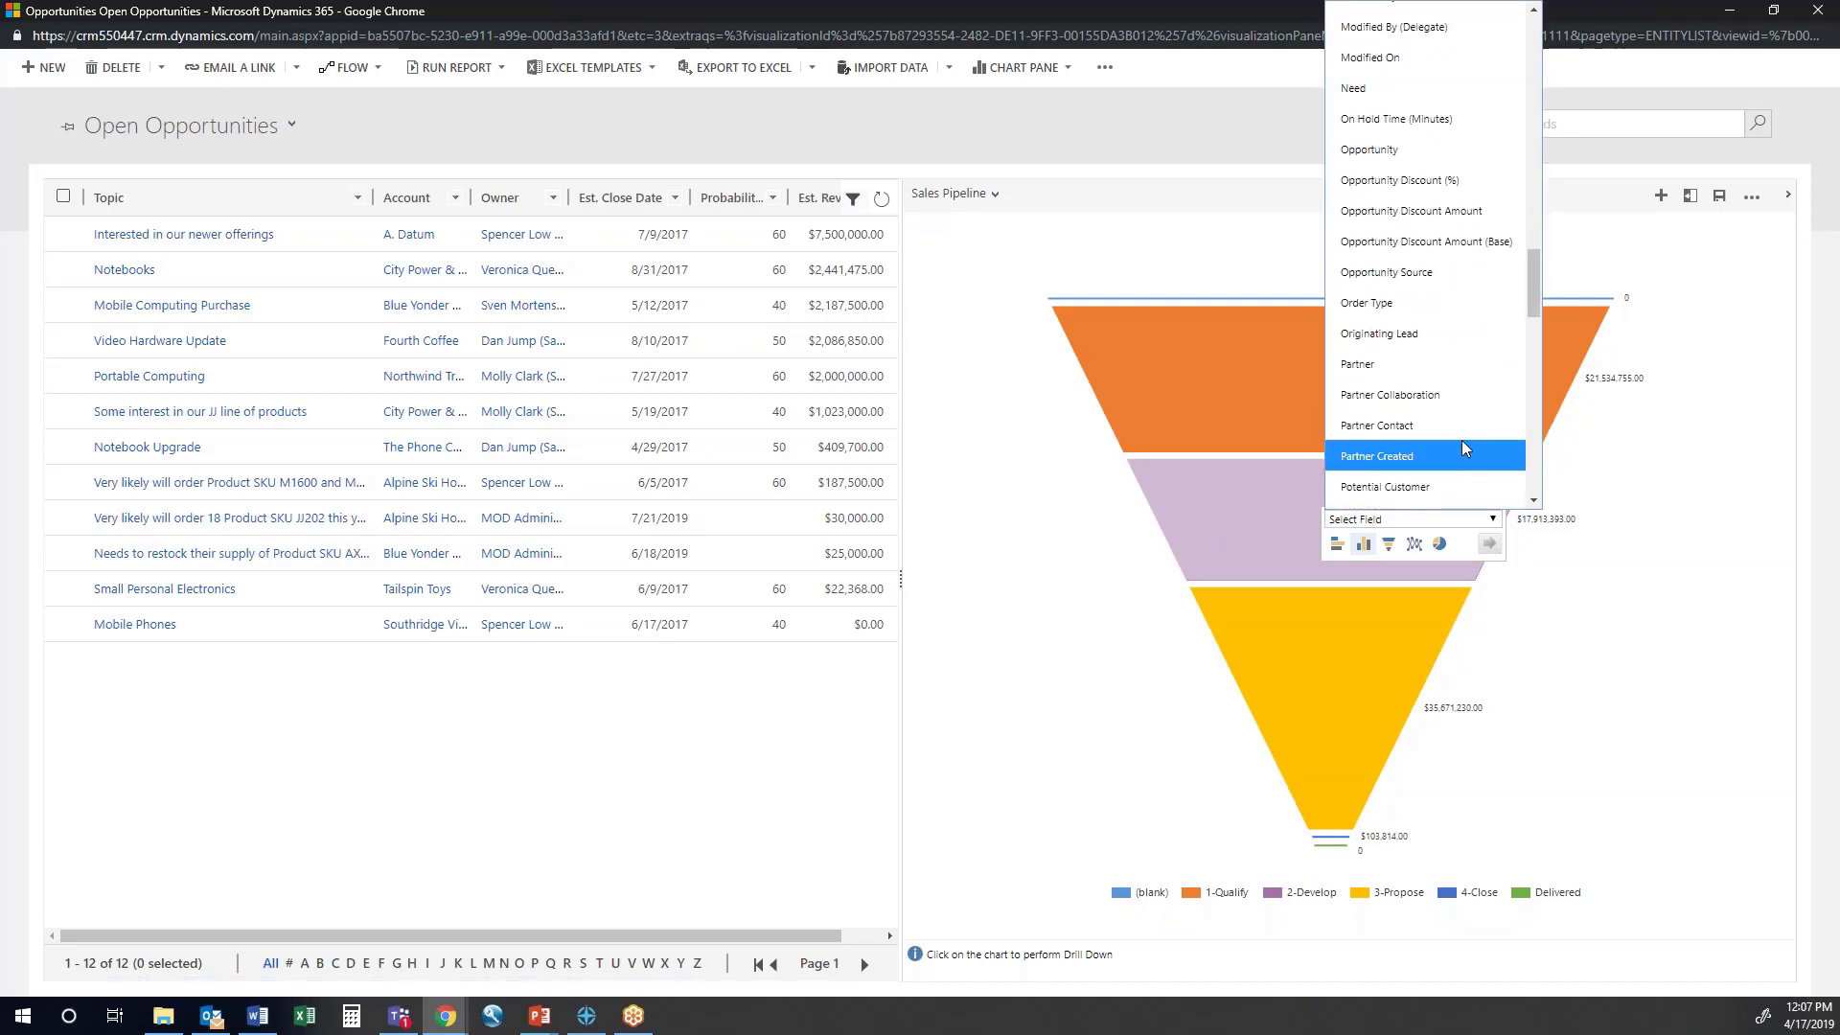
{"action": "scroll", "coordinate": [1447, 458], "scroll_direction": "down", "scroll_amount": 5}
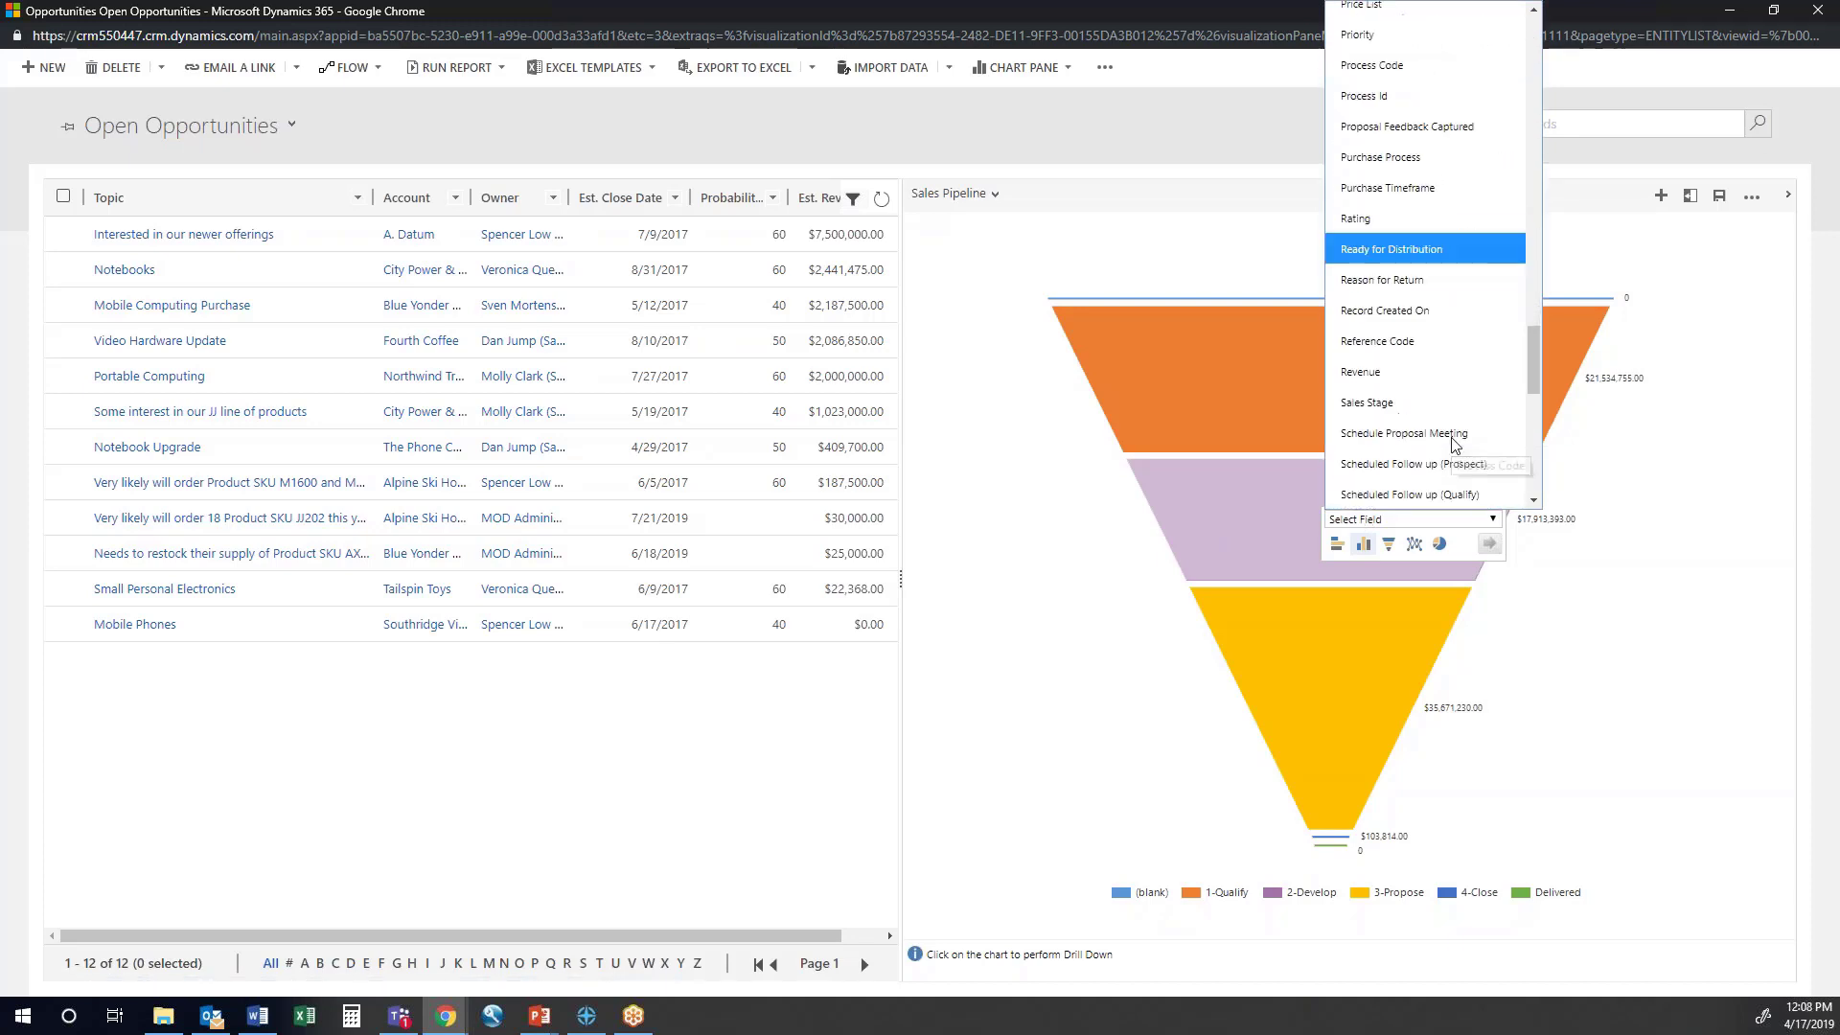
{"action": "left_click", "coordinate": [1450, 405]}
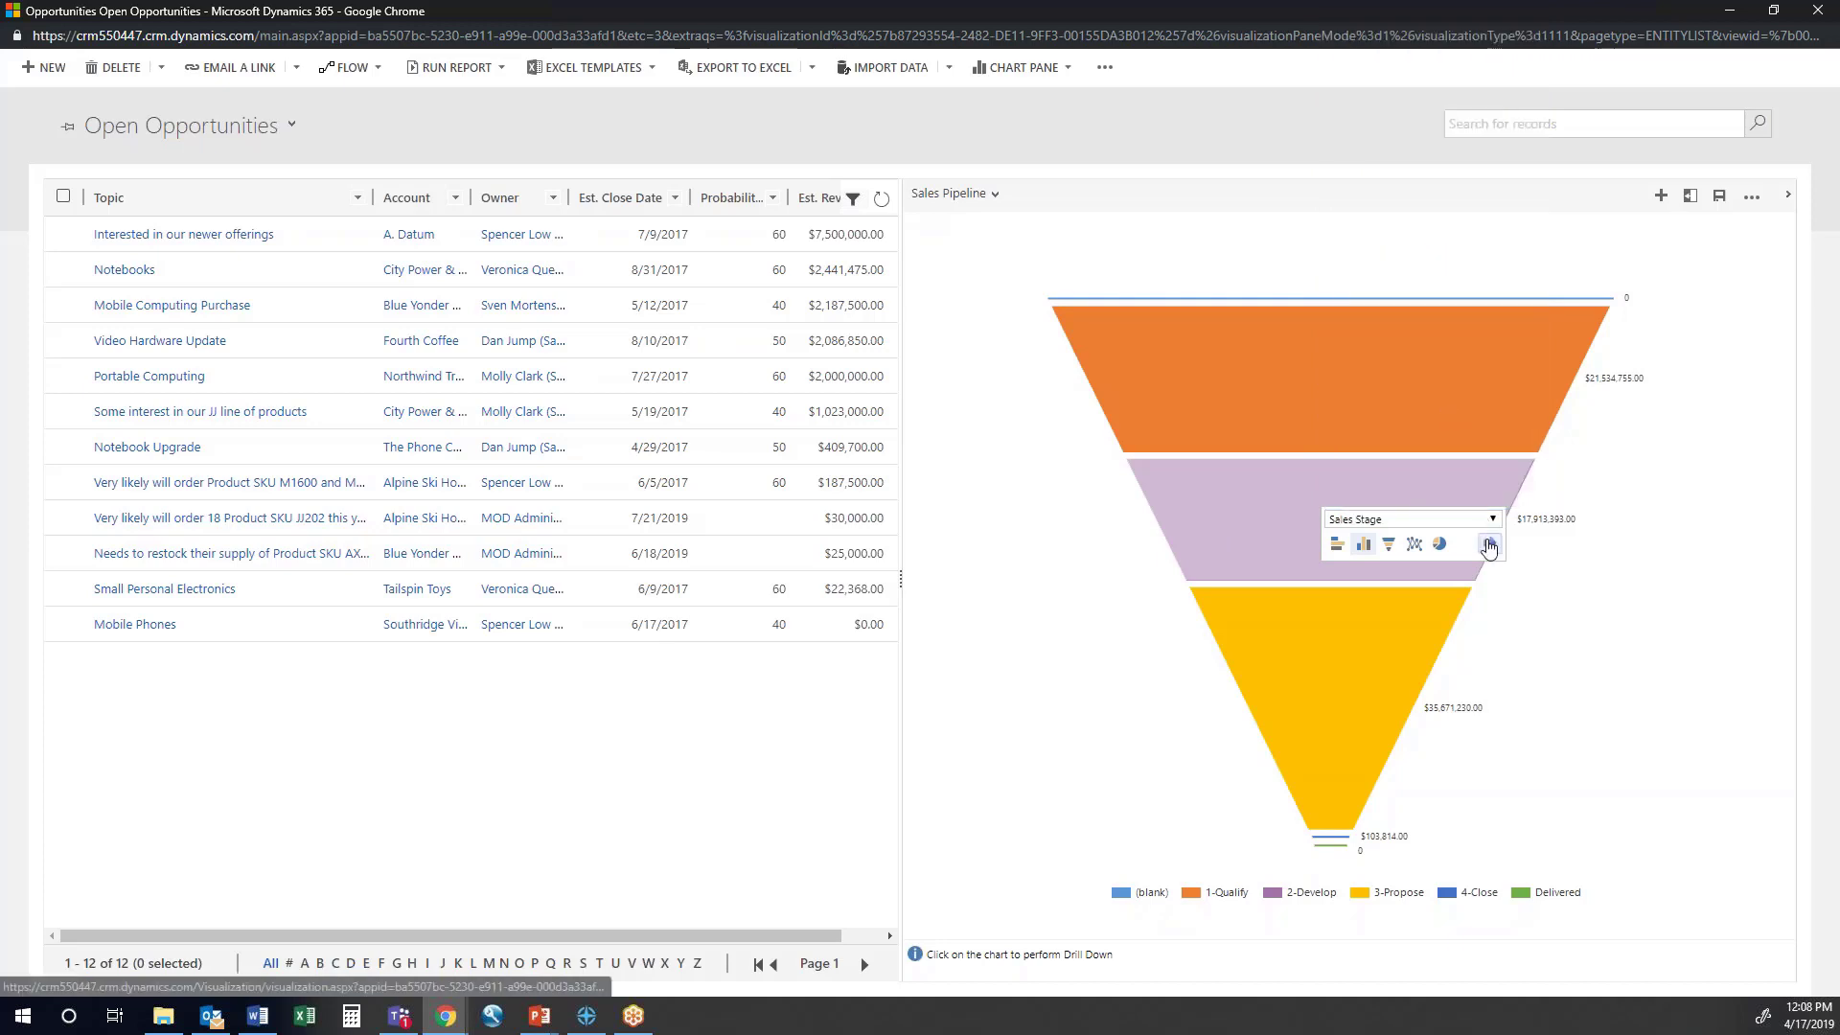
{"action": "left_click", "coordinate": [1490, 543]}
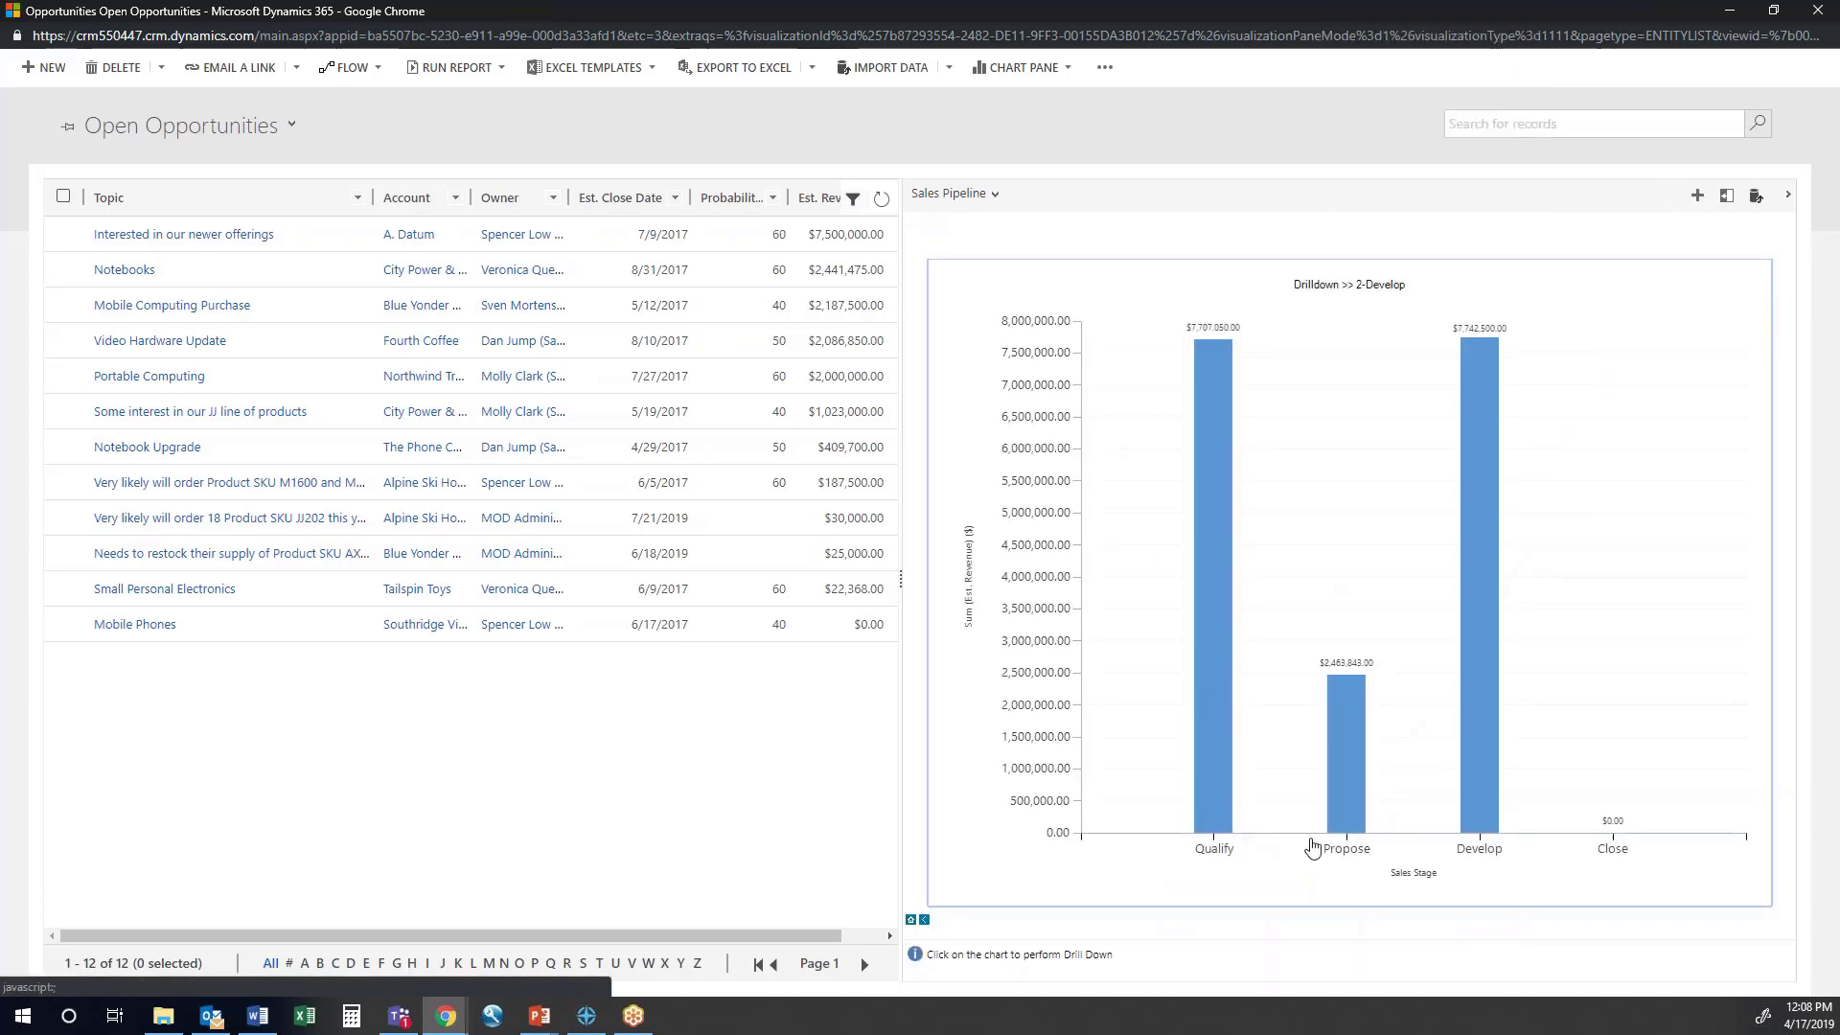
{"action": "mouse_move", "coordinate": [1486, 797]}
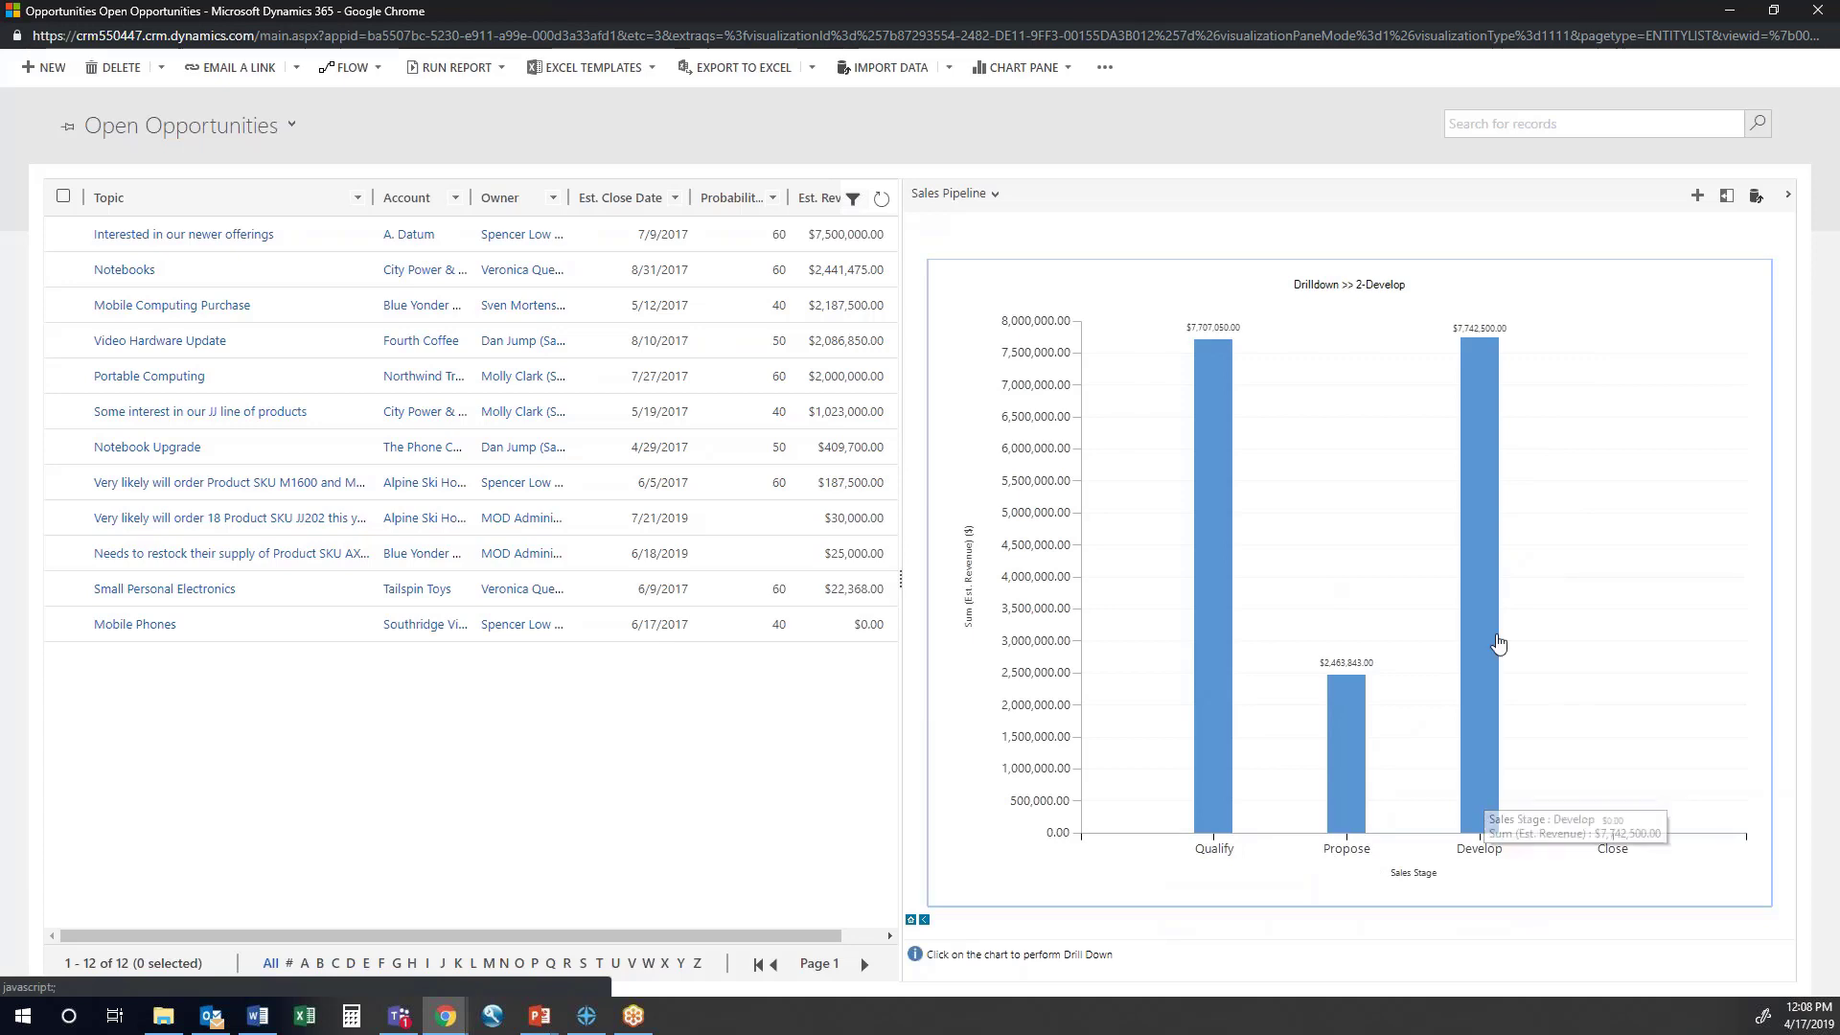
{"action": "left_click", "coordinate": [1484, 618]}
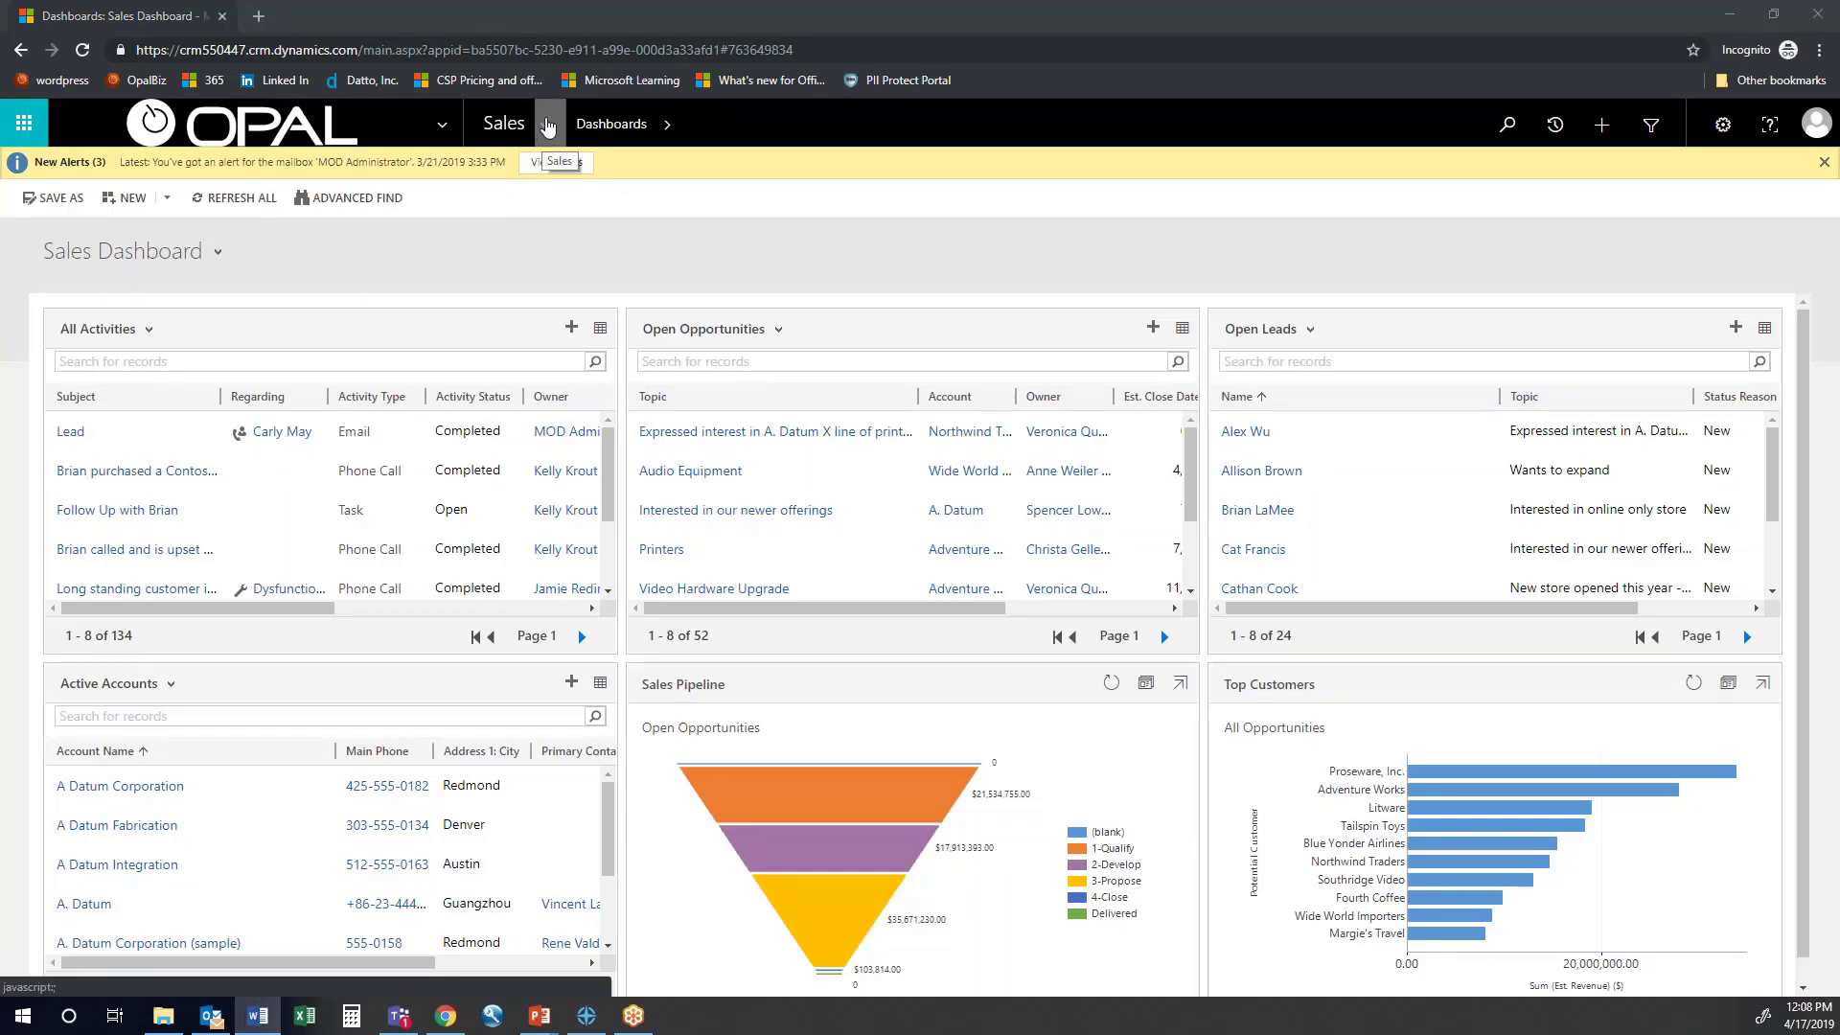
Go to the Reports list in the Sales area and open the Quote report
{"action": "left_click", "coordinate": [547, 128]}
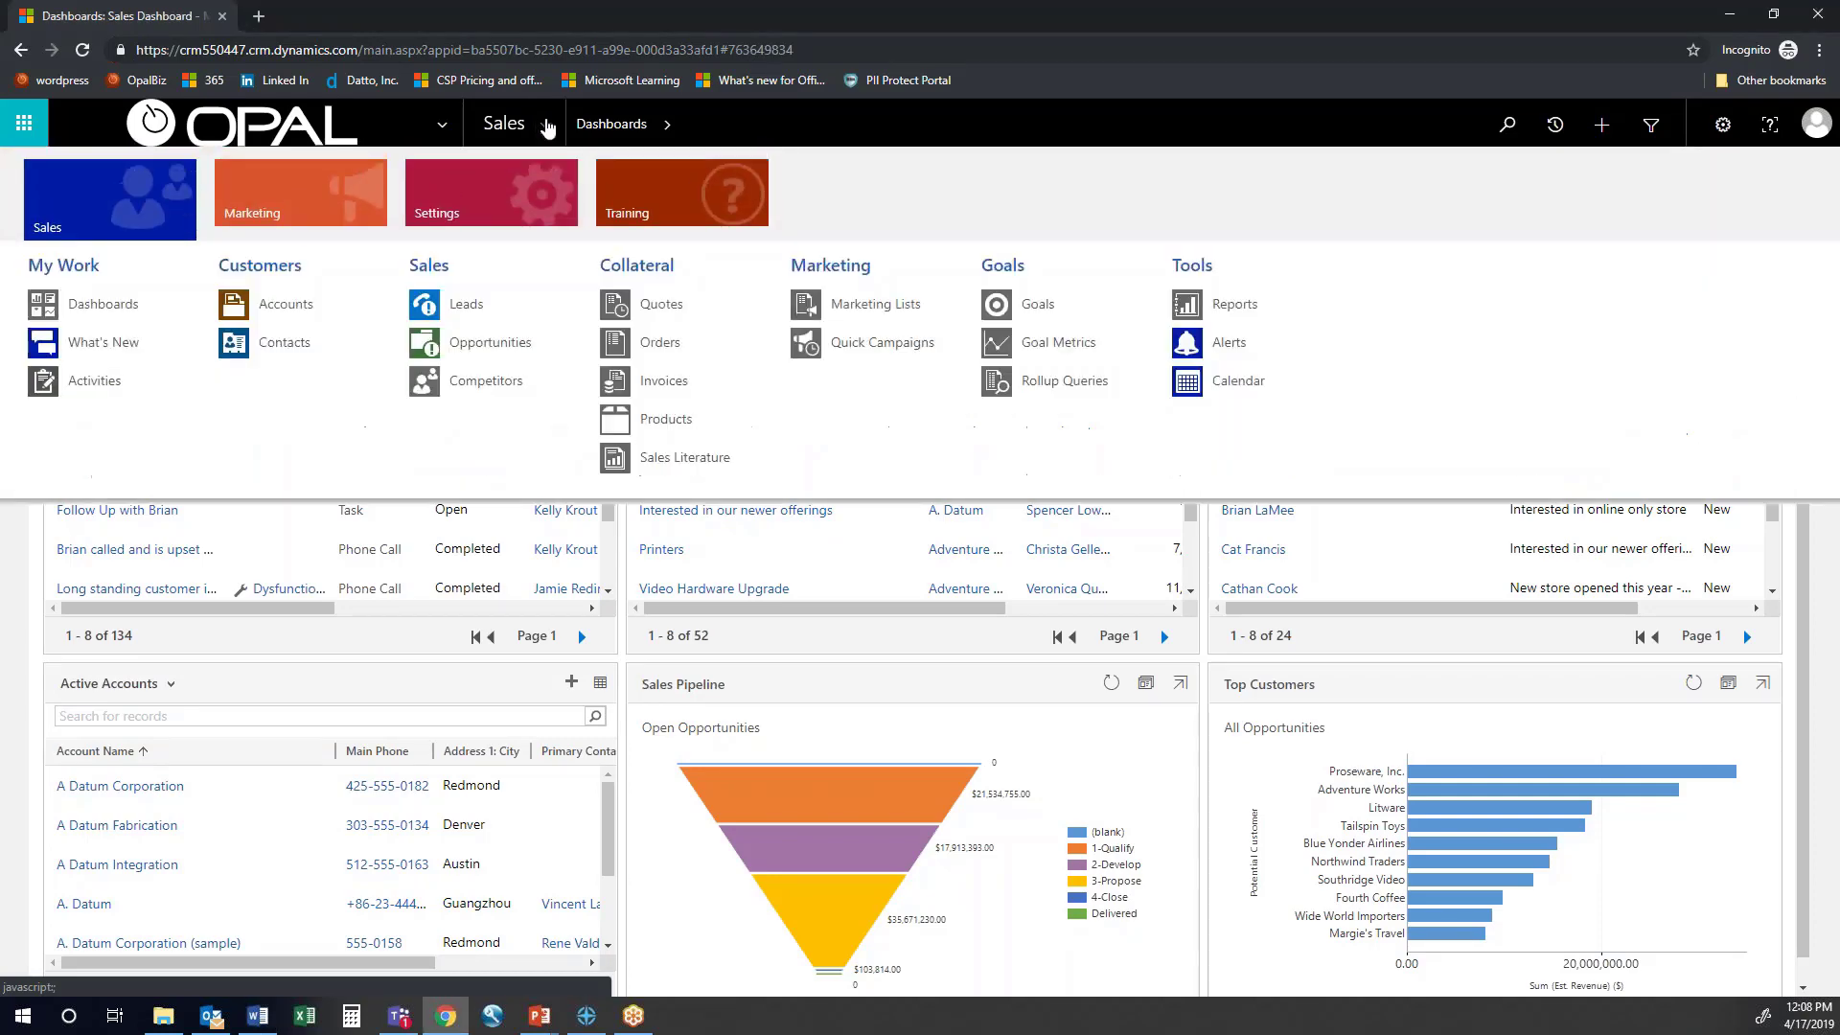
{"action": "left_click", "coordinate": [1277, 307]}
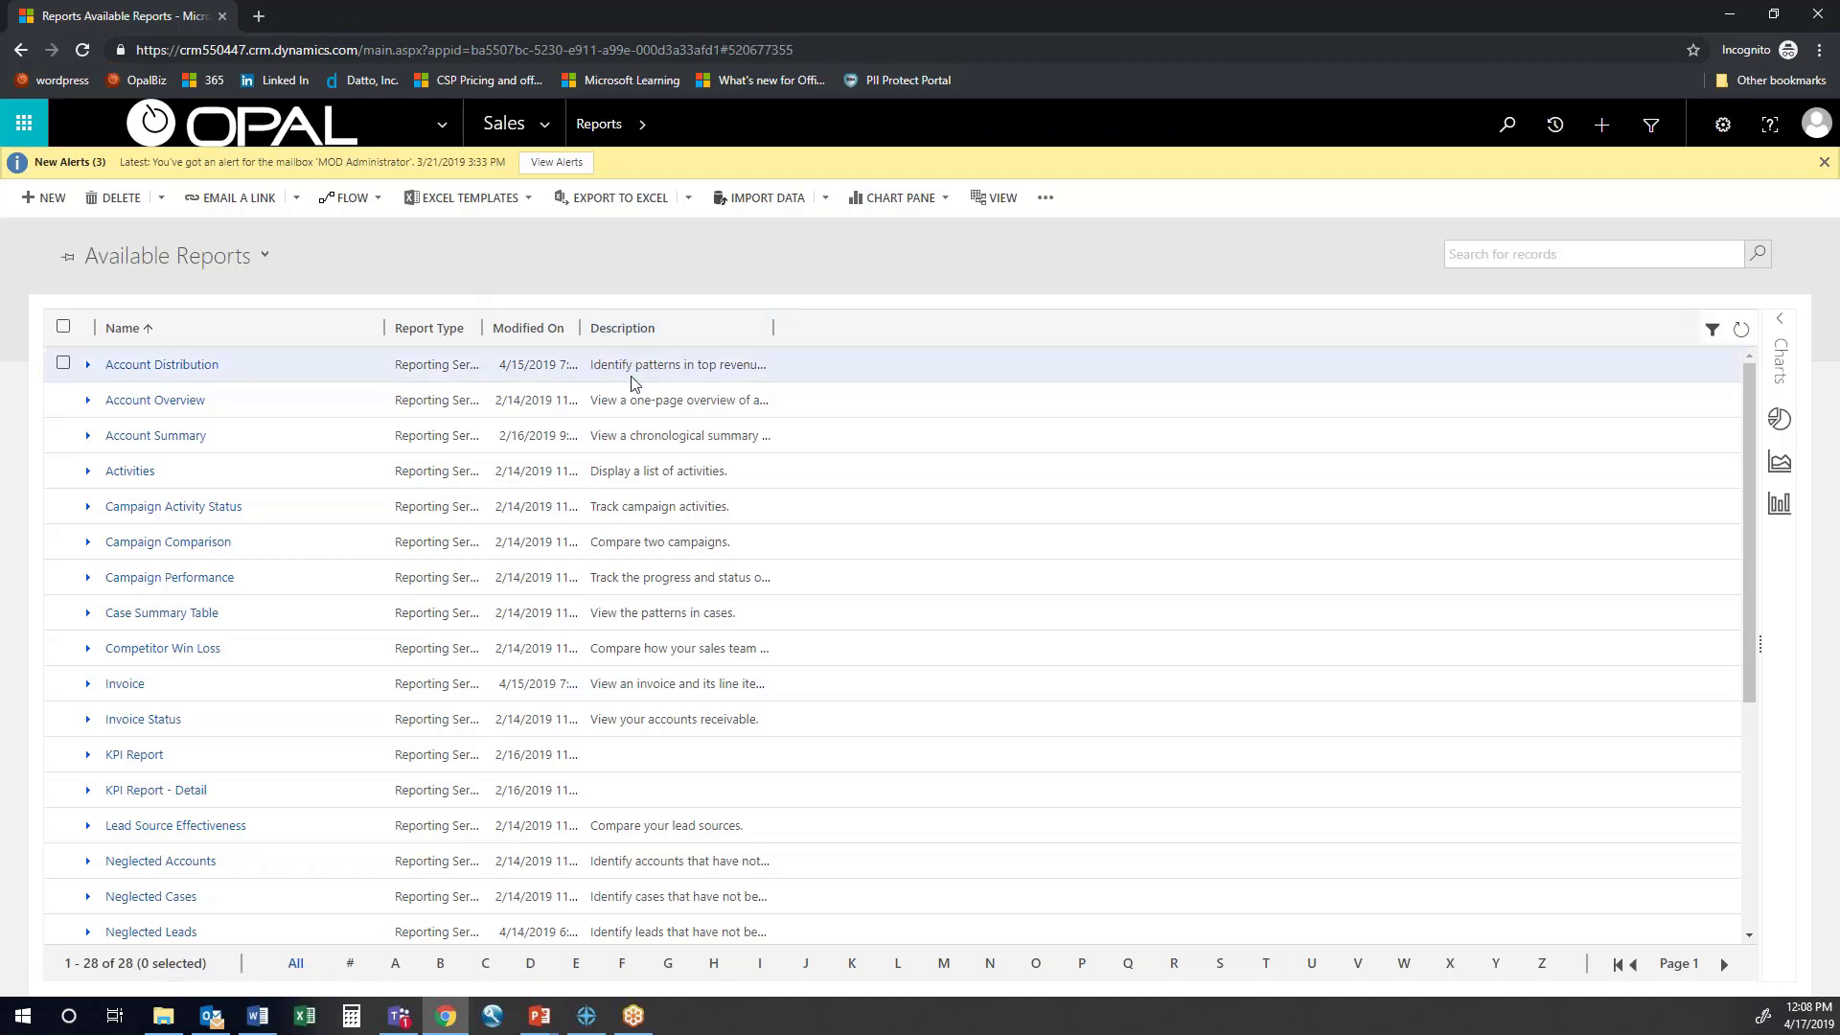
{"action": "scroll", "coordinate": [355, 613], "scroll_direction": "down", "scroll_amount": 4}
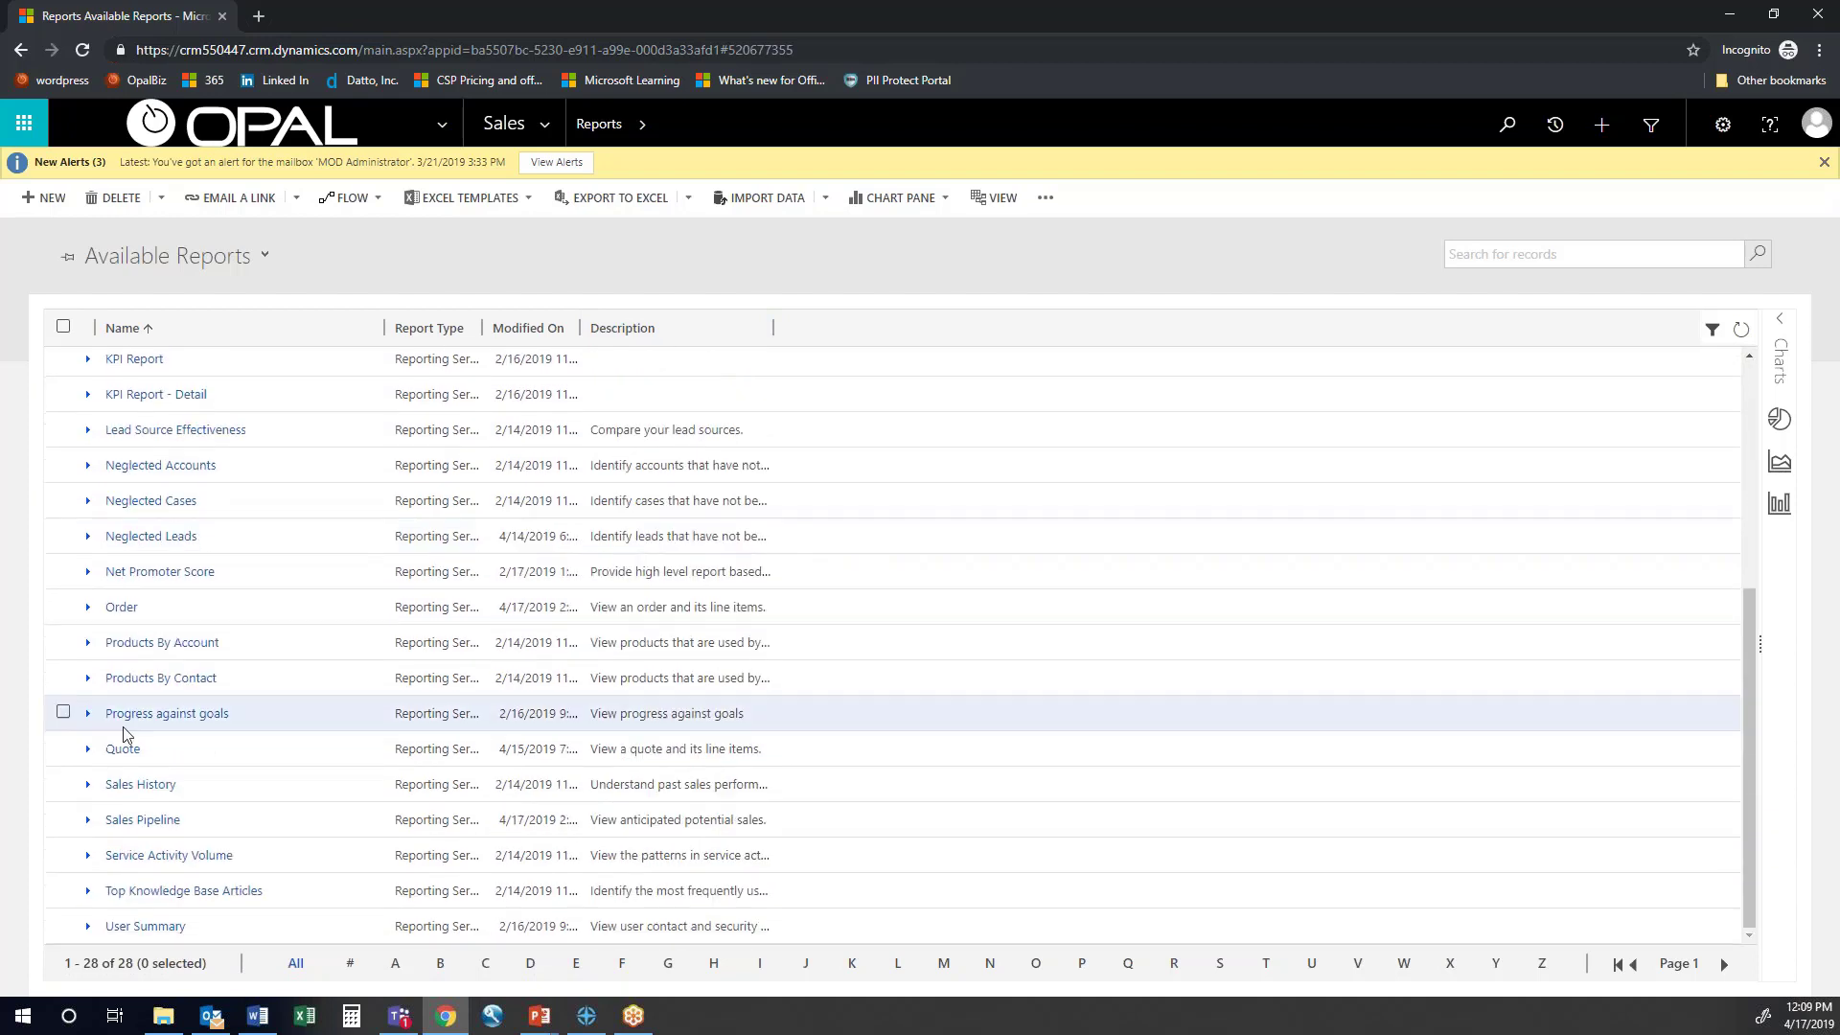
{"action": "left_click", "coordinate": [123, 750]}
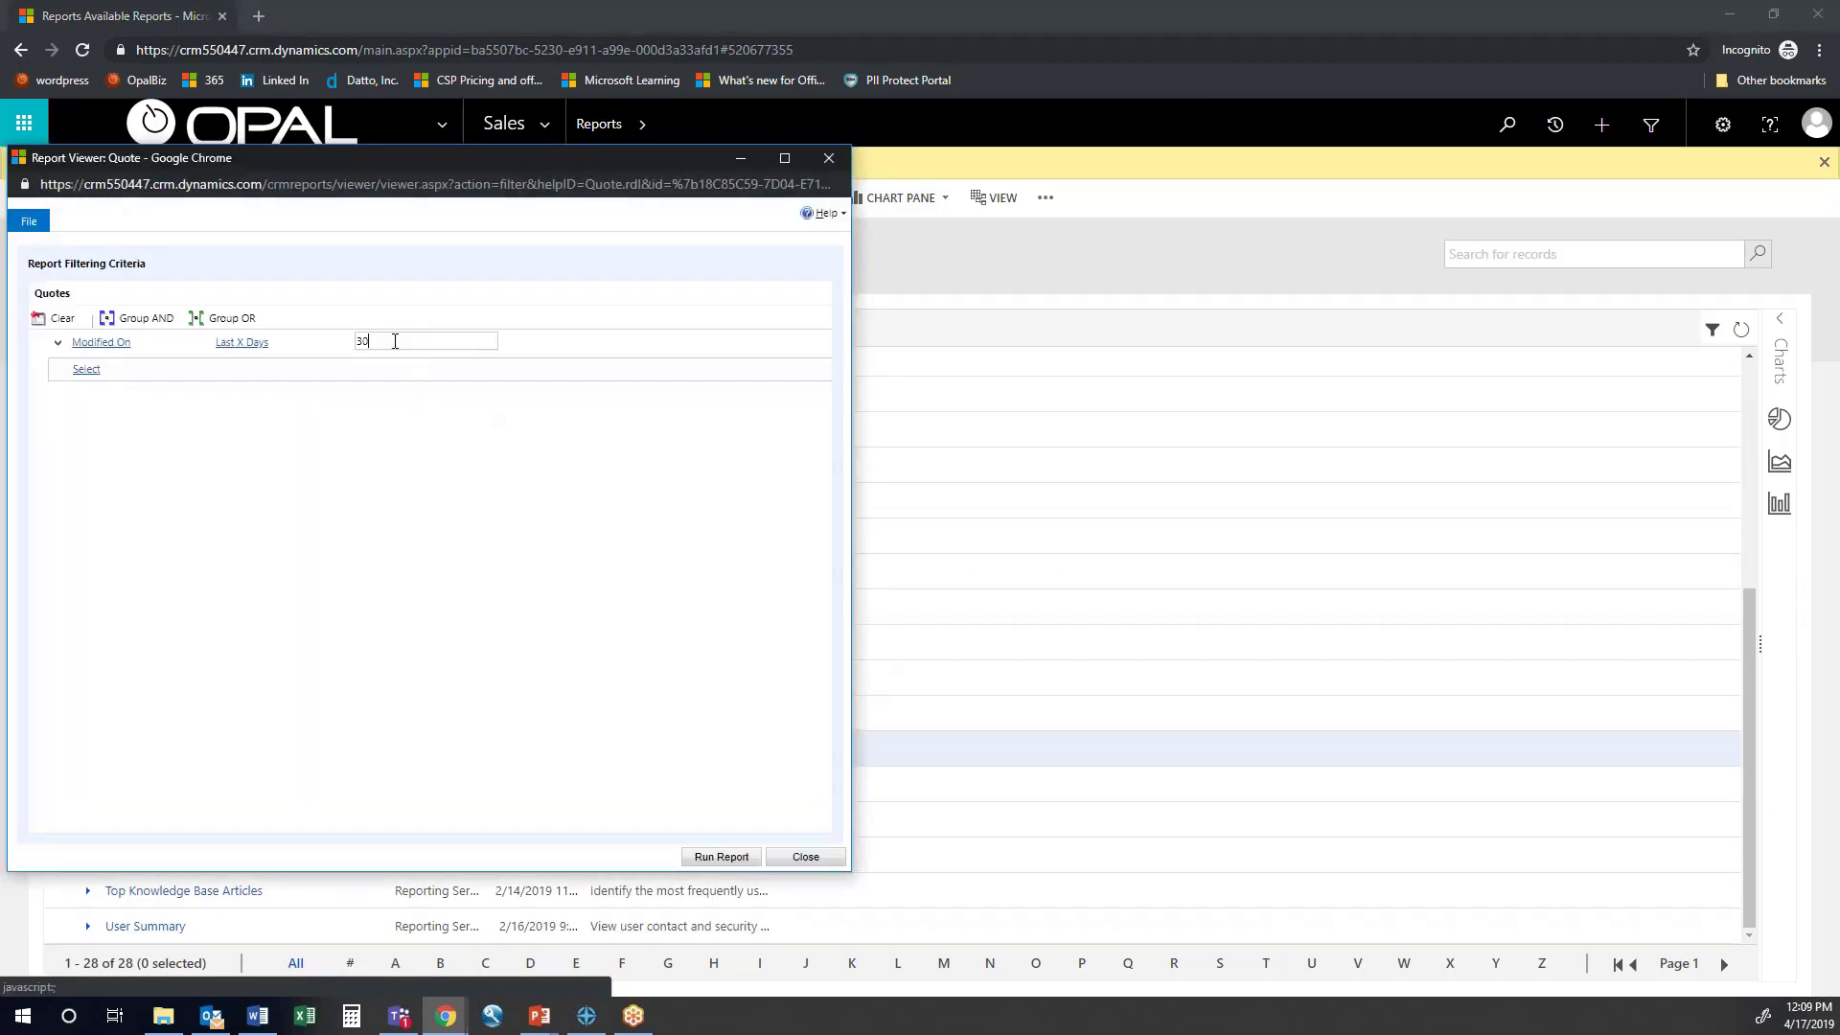
Set the Quote report's Modified On filter to the last 10 days and run the report
{"action": "left_click_drag", "start_coordinate": [395, 341], "coordinate": [357, 343]}
{"action": "left_click", "coordinate": [215, 345]}
{"action": "type", "text": "10"}
{"action": "left_click", "coordinate": [753, 860]}
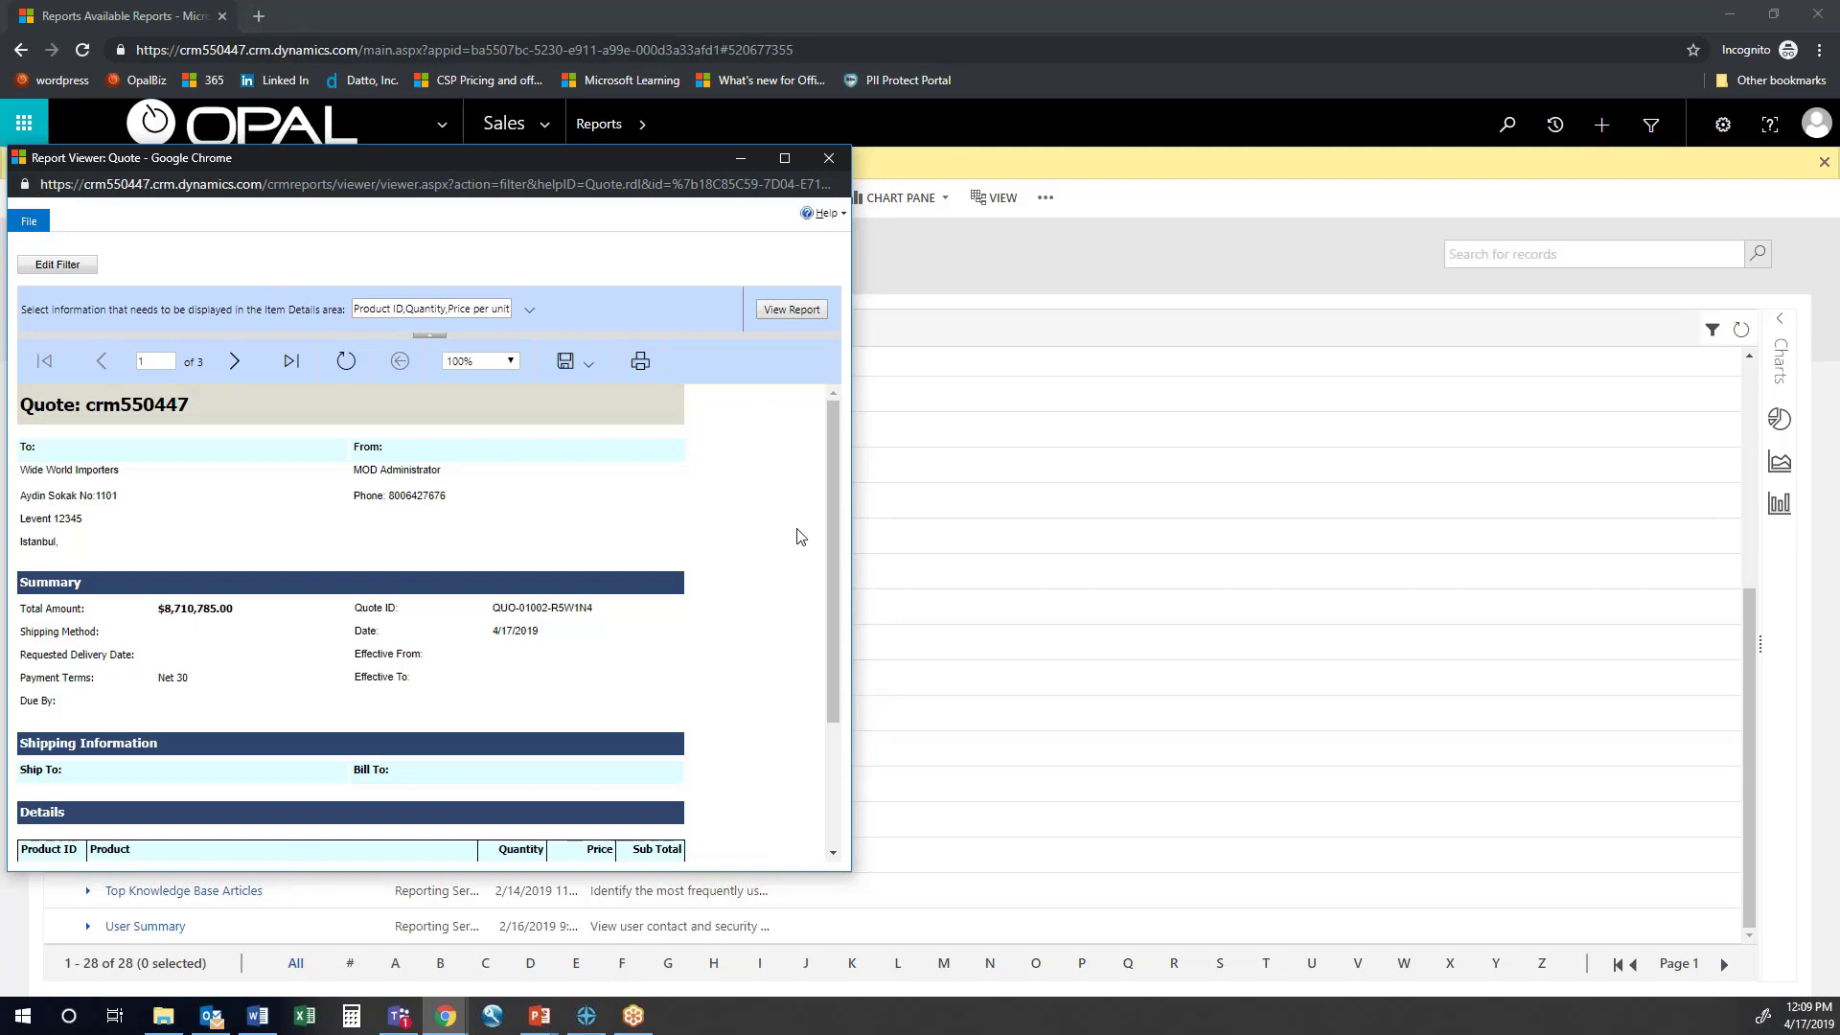
Review the quote summary and product details on the report's first and second pages
{"action": "scroll", "coordinate": [801, 534], "scroll_direction": "down", "scroll_amount": 2}
{"action": "scroll", "coordinate": [739, 600], "scroll_direction": "up", "scroll_amount": 2}
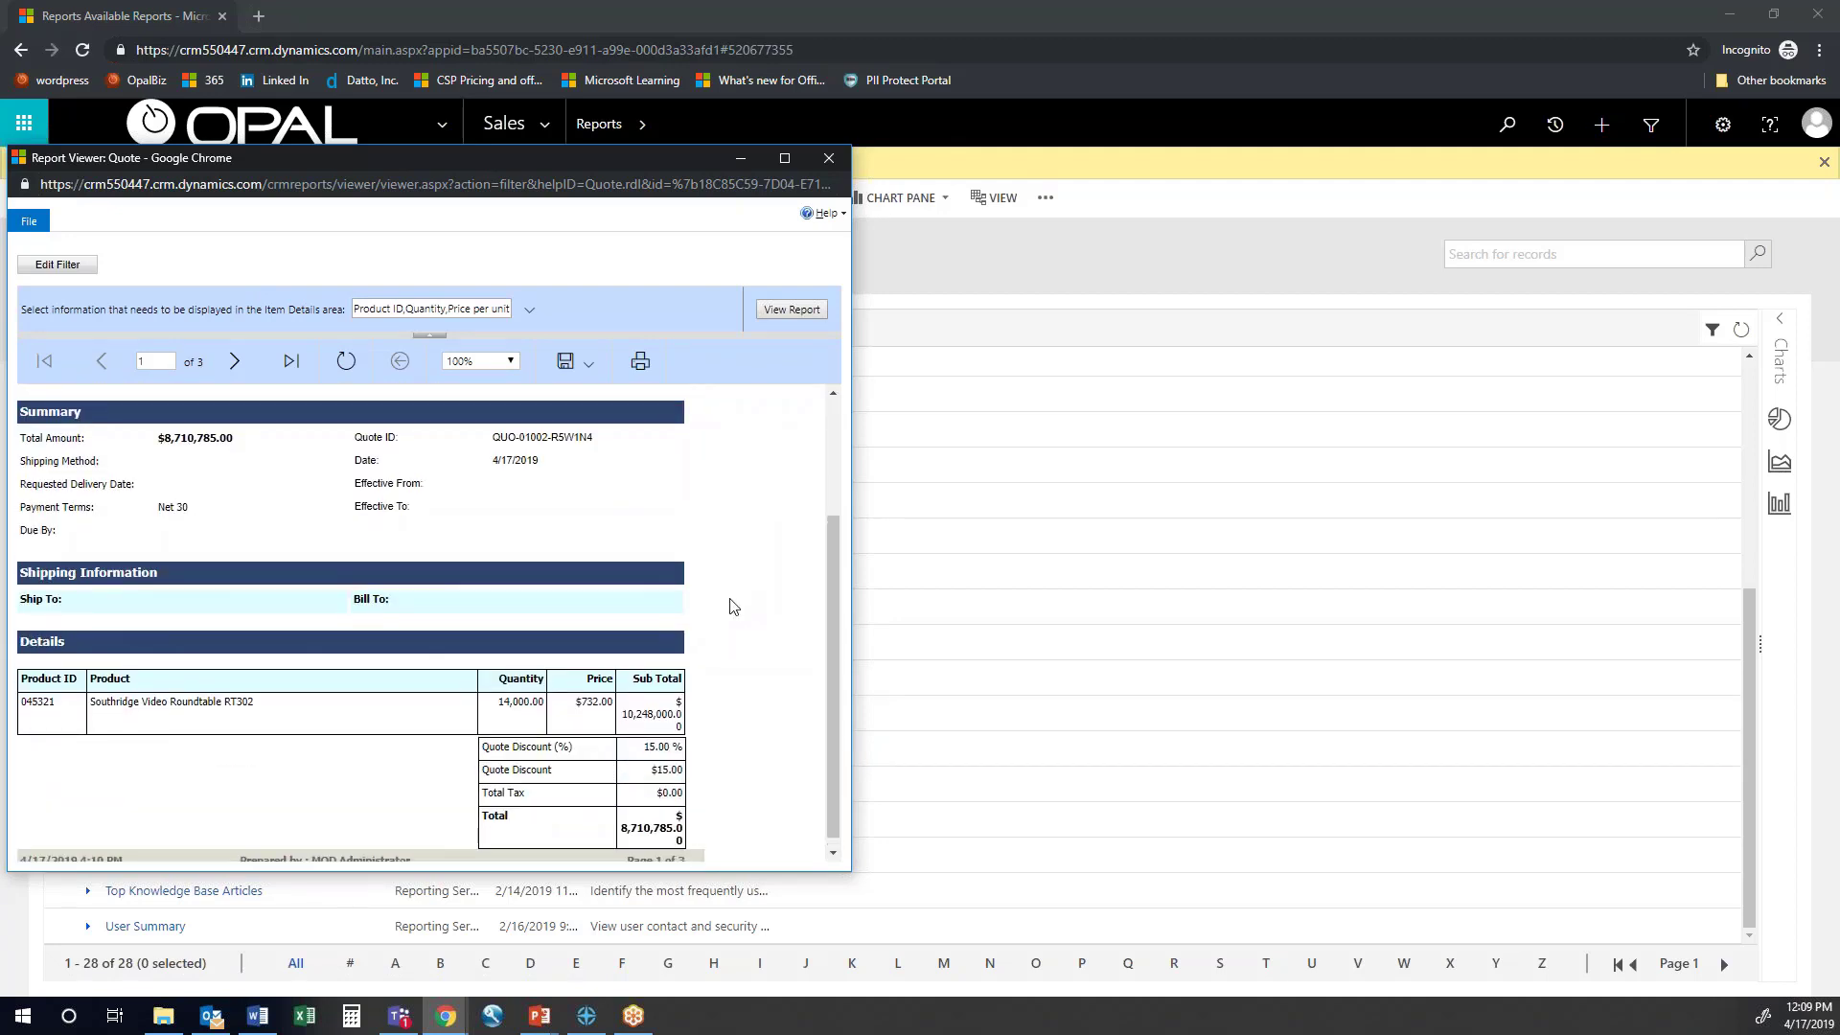
{"action": "left_click", "coordinate": [234, 364]}
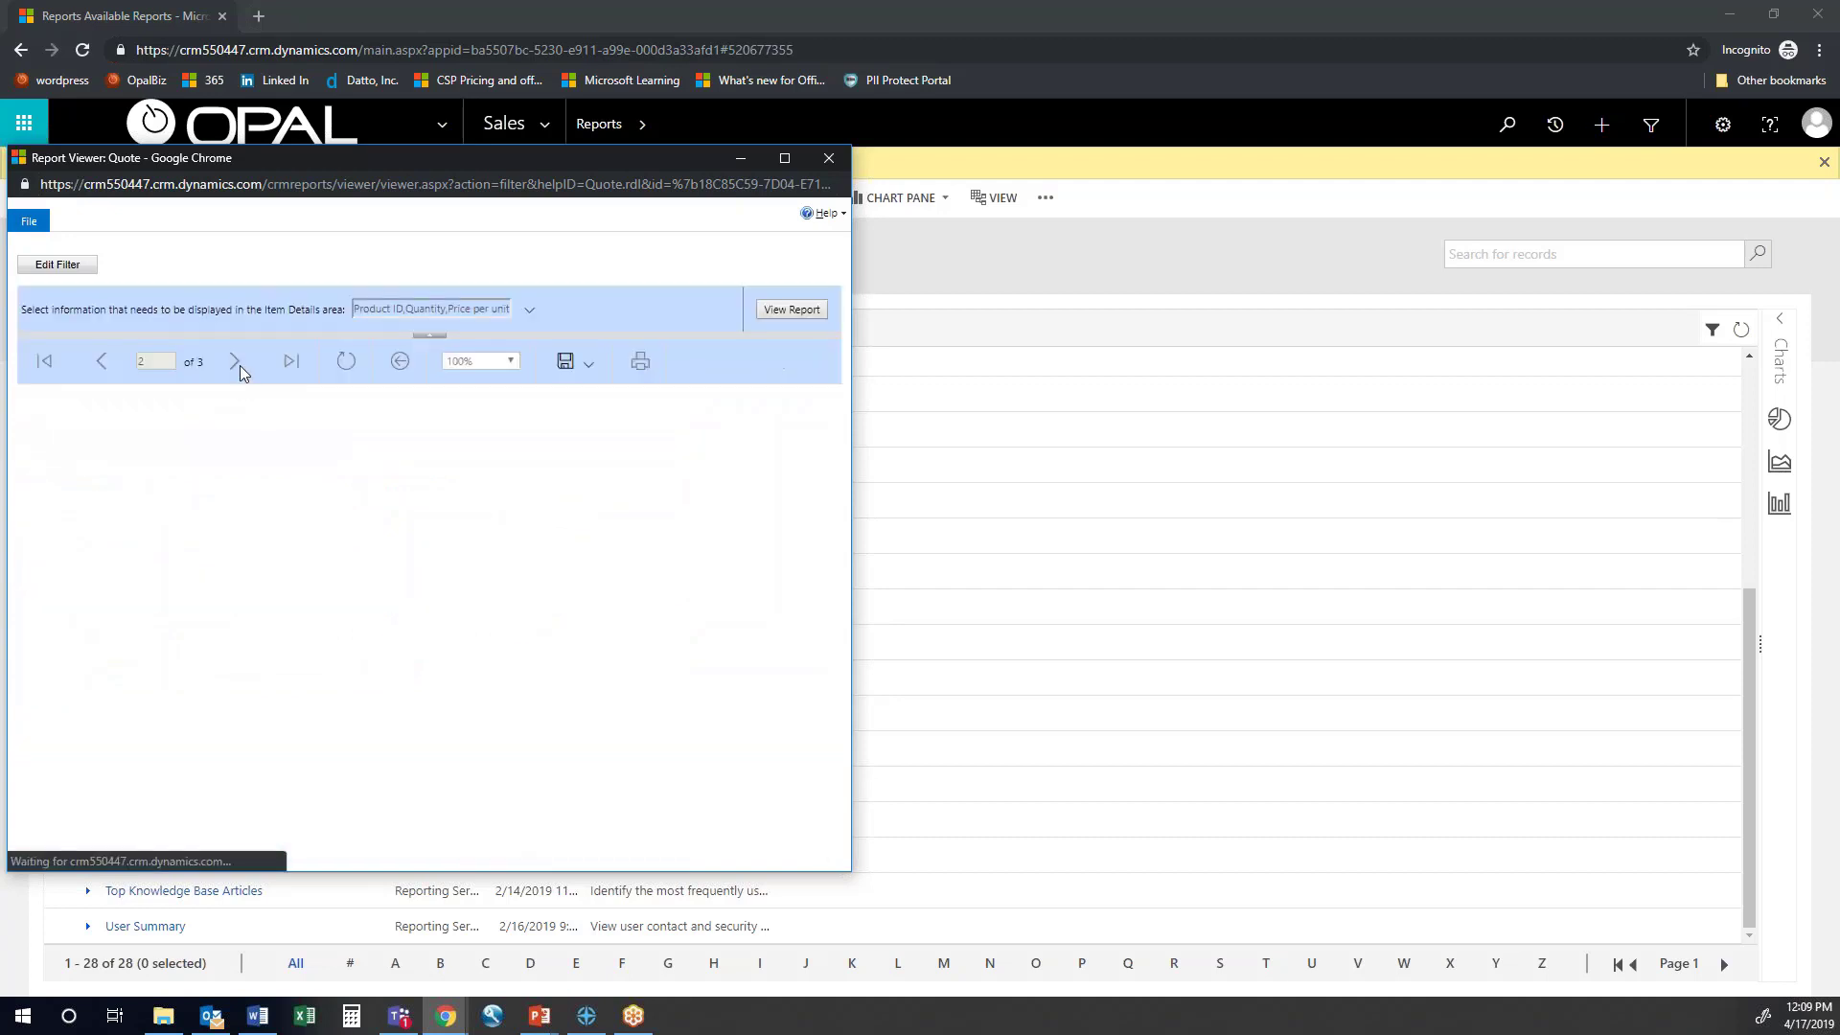
{"action": "scroll", "coordinate": [297, 460], "scroll_direction": "down", "scroll_amount": 3}
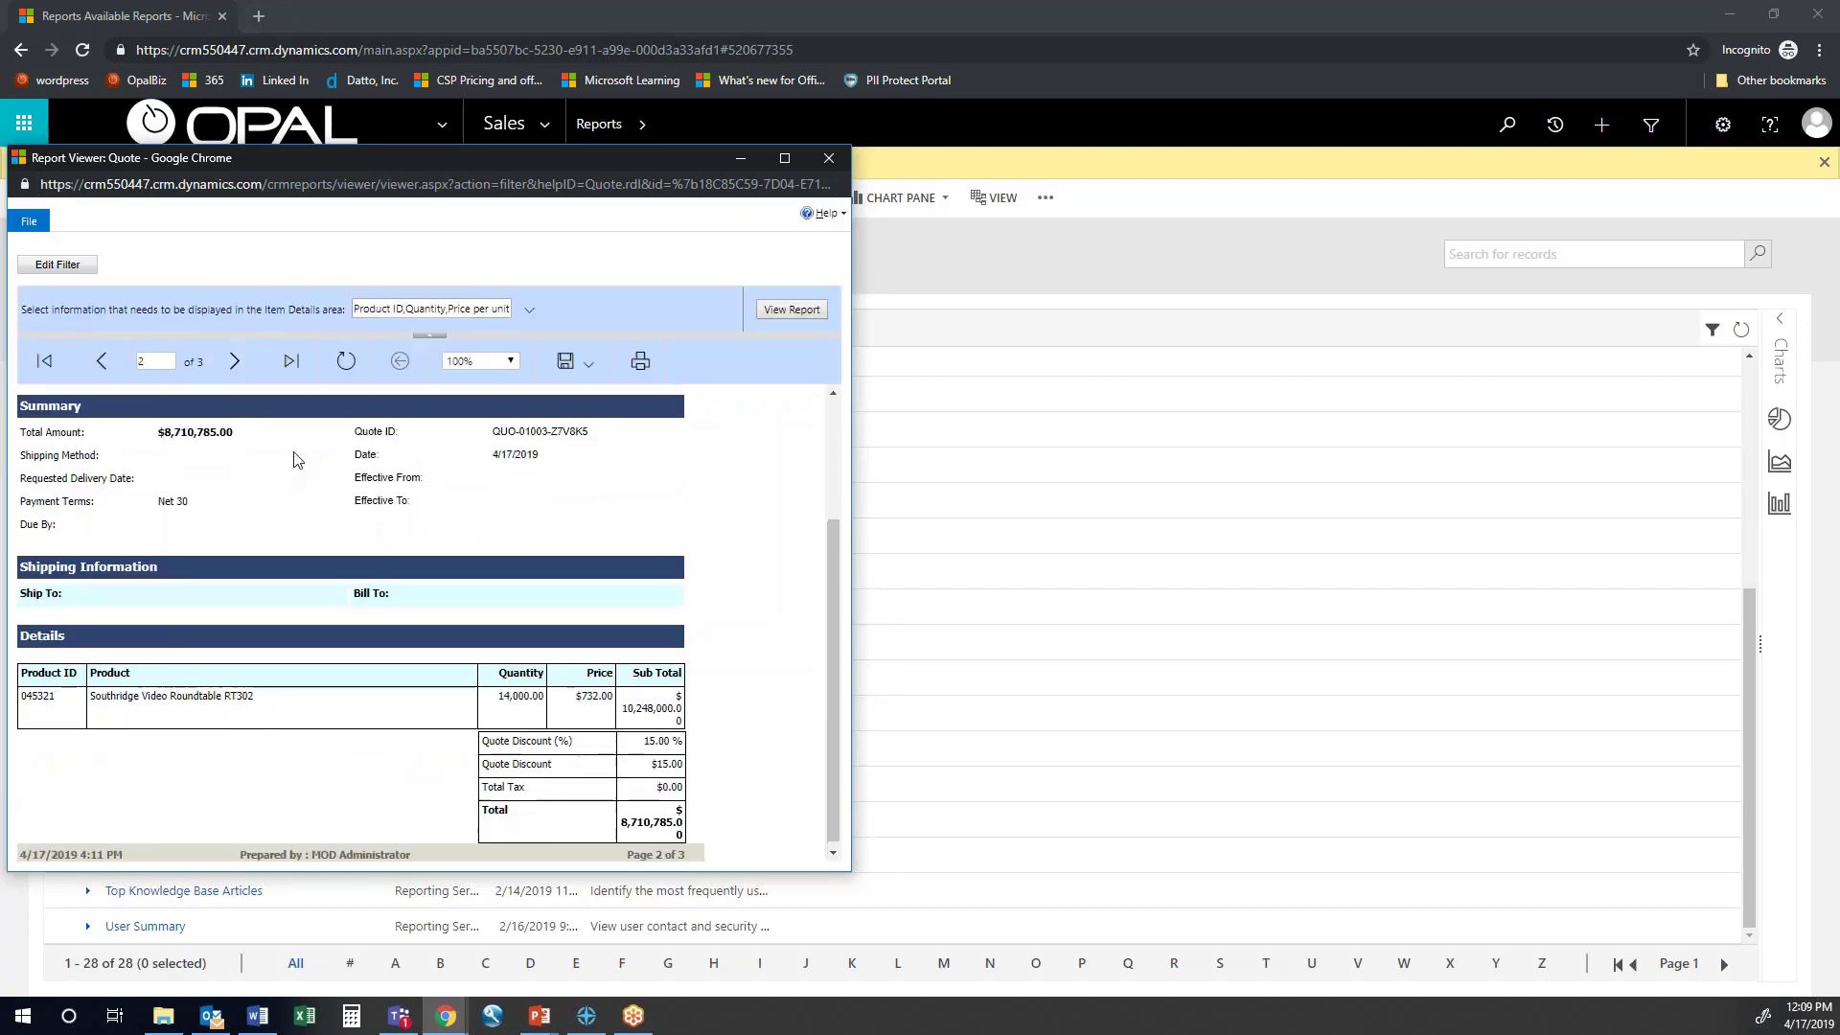
Go to the Quote report's third page and review its summary and product details
{"action": "scroll", "coordinate": [297, 460], "scroll_direction": "up", "scroll_amount": 3}
{"action": "left_click", "coordinate": [236, 362]}
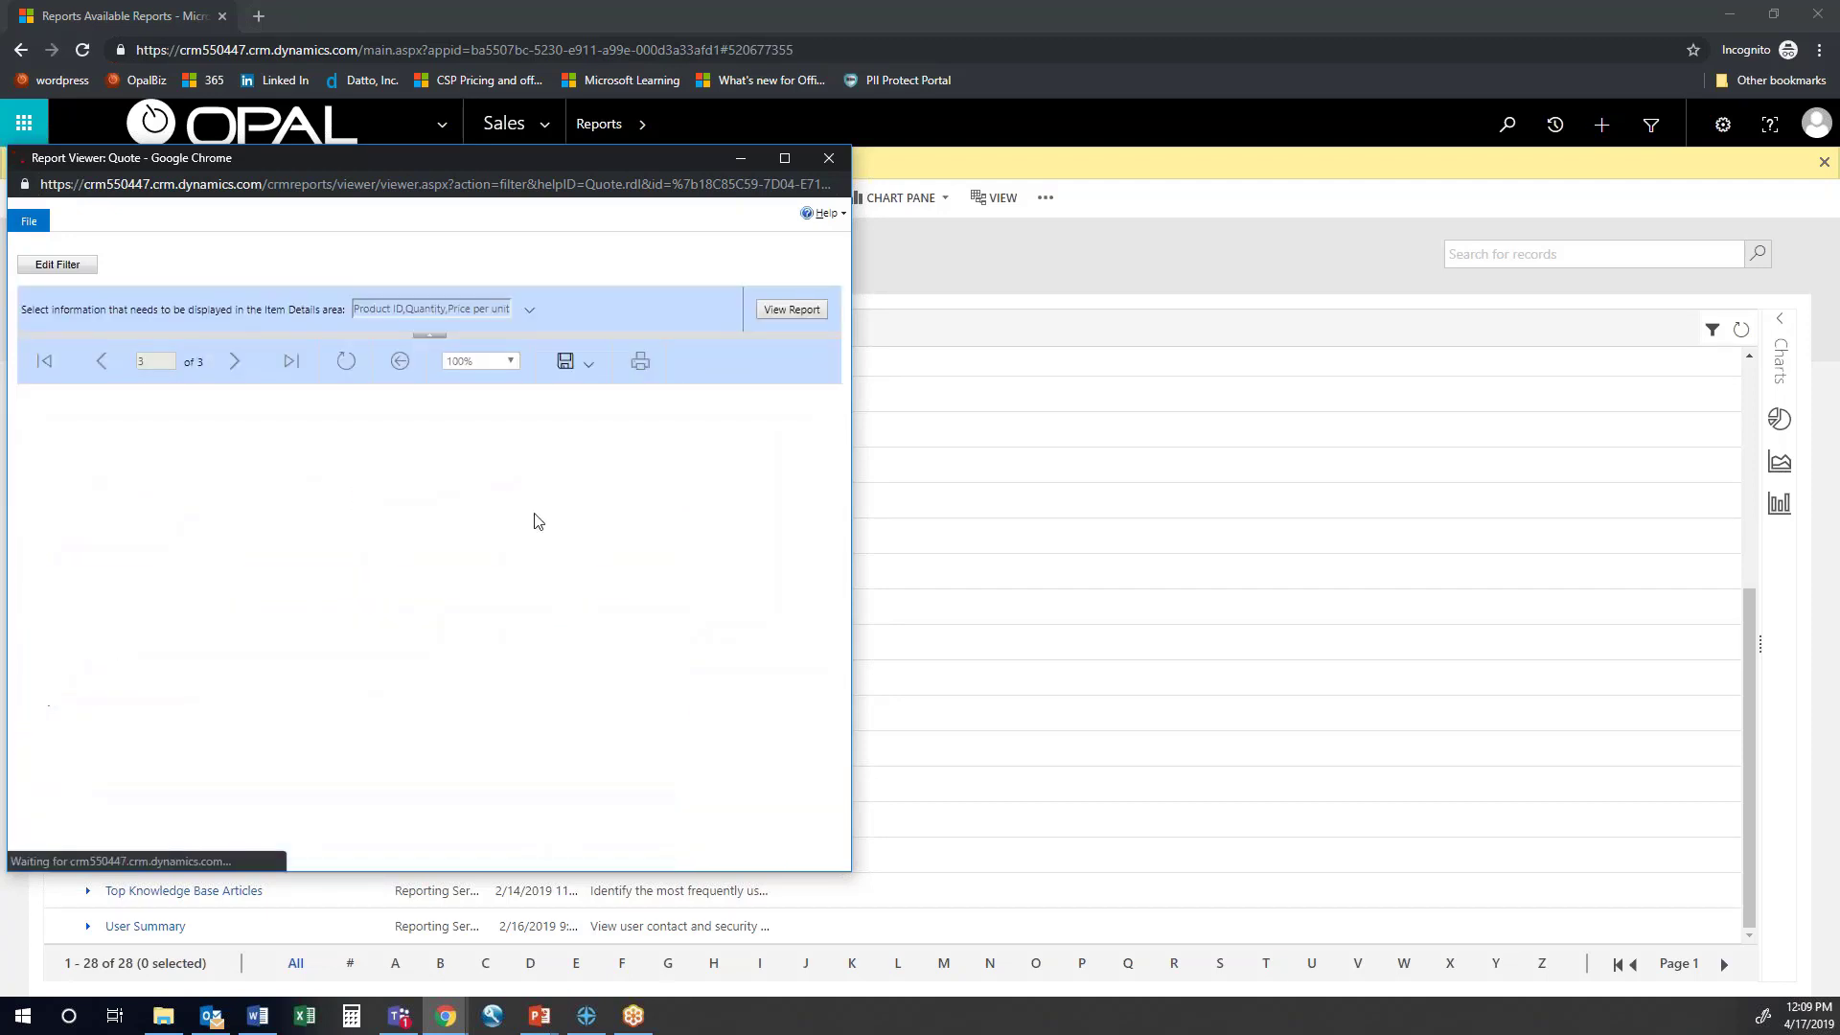
{"action": "scroll", "coordinate": [659, 546], "scroll_direction": "down", "scroll_amount": 3}
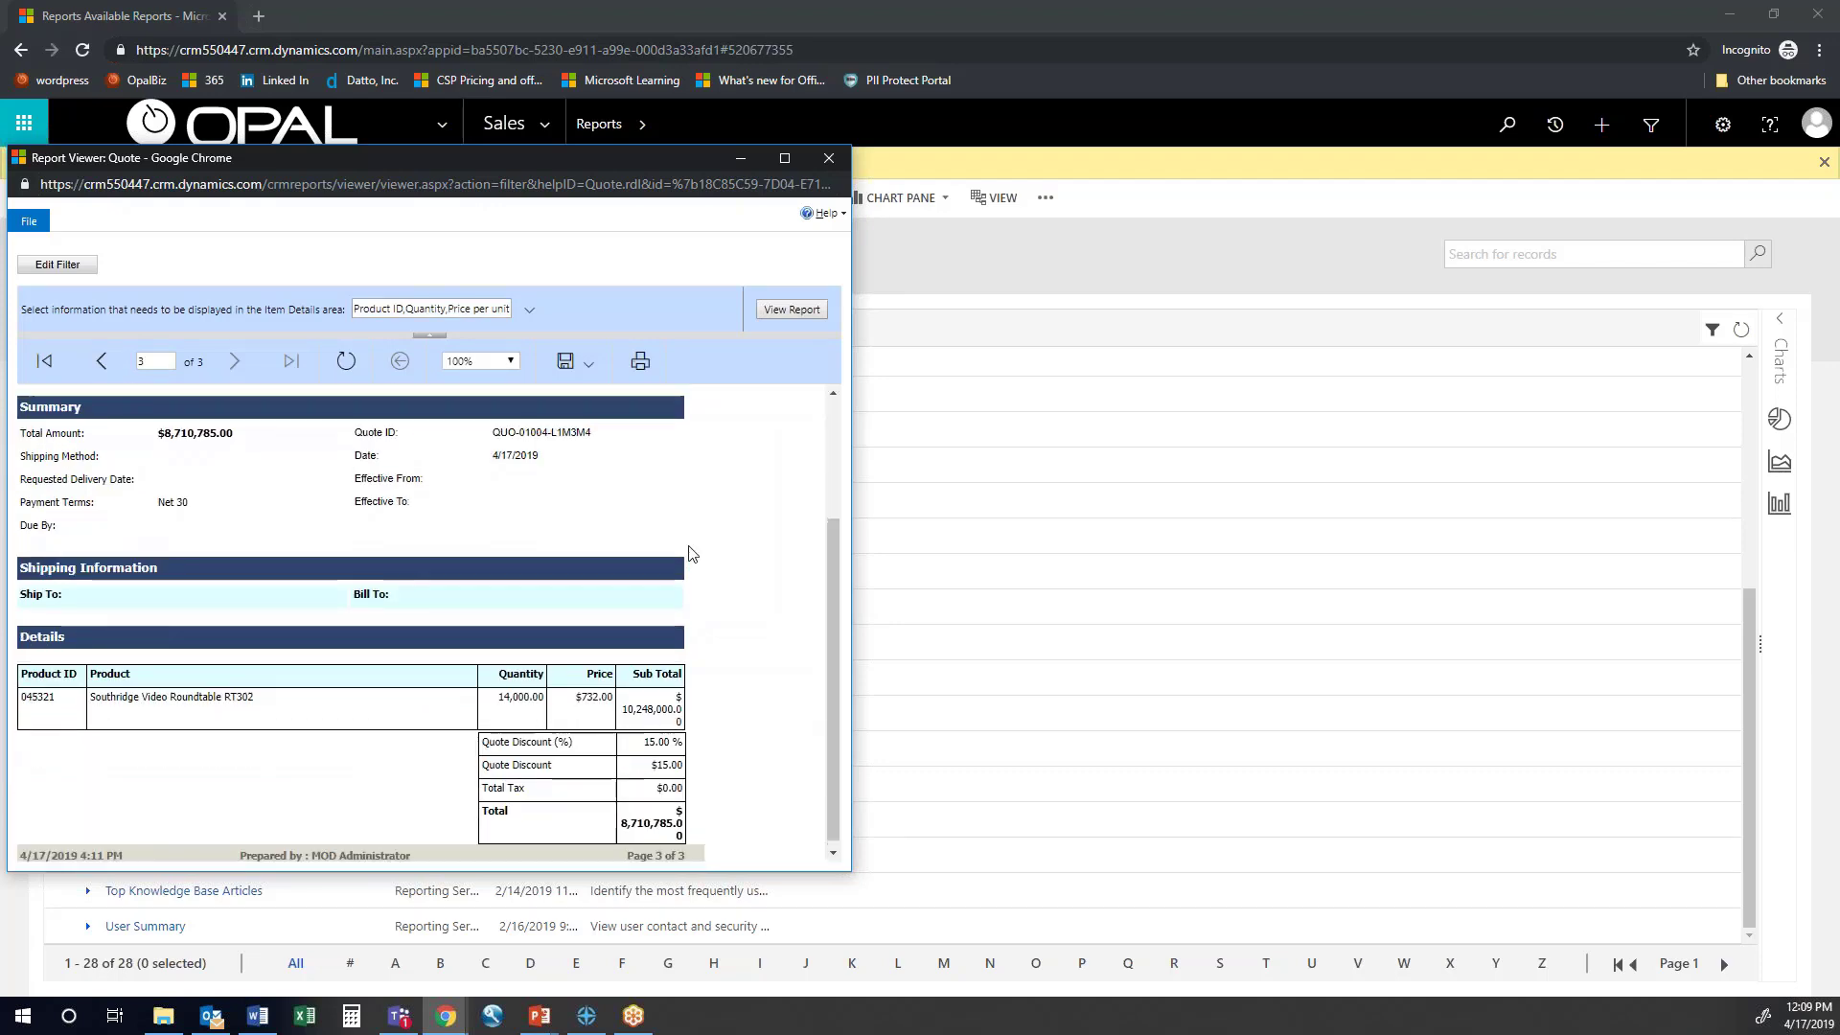
{"action": "scroll", "coordinate": [686, 555], "scroll_direction": "up", "scroll_amount": 3}
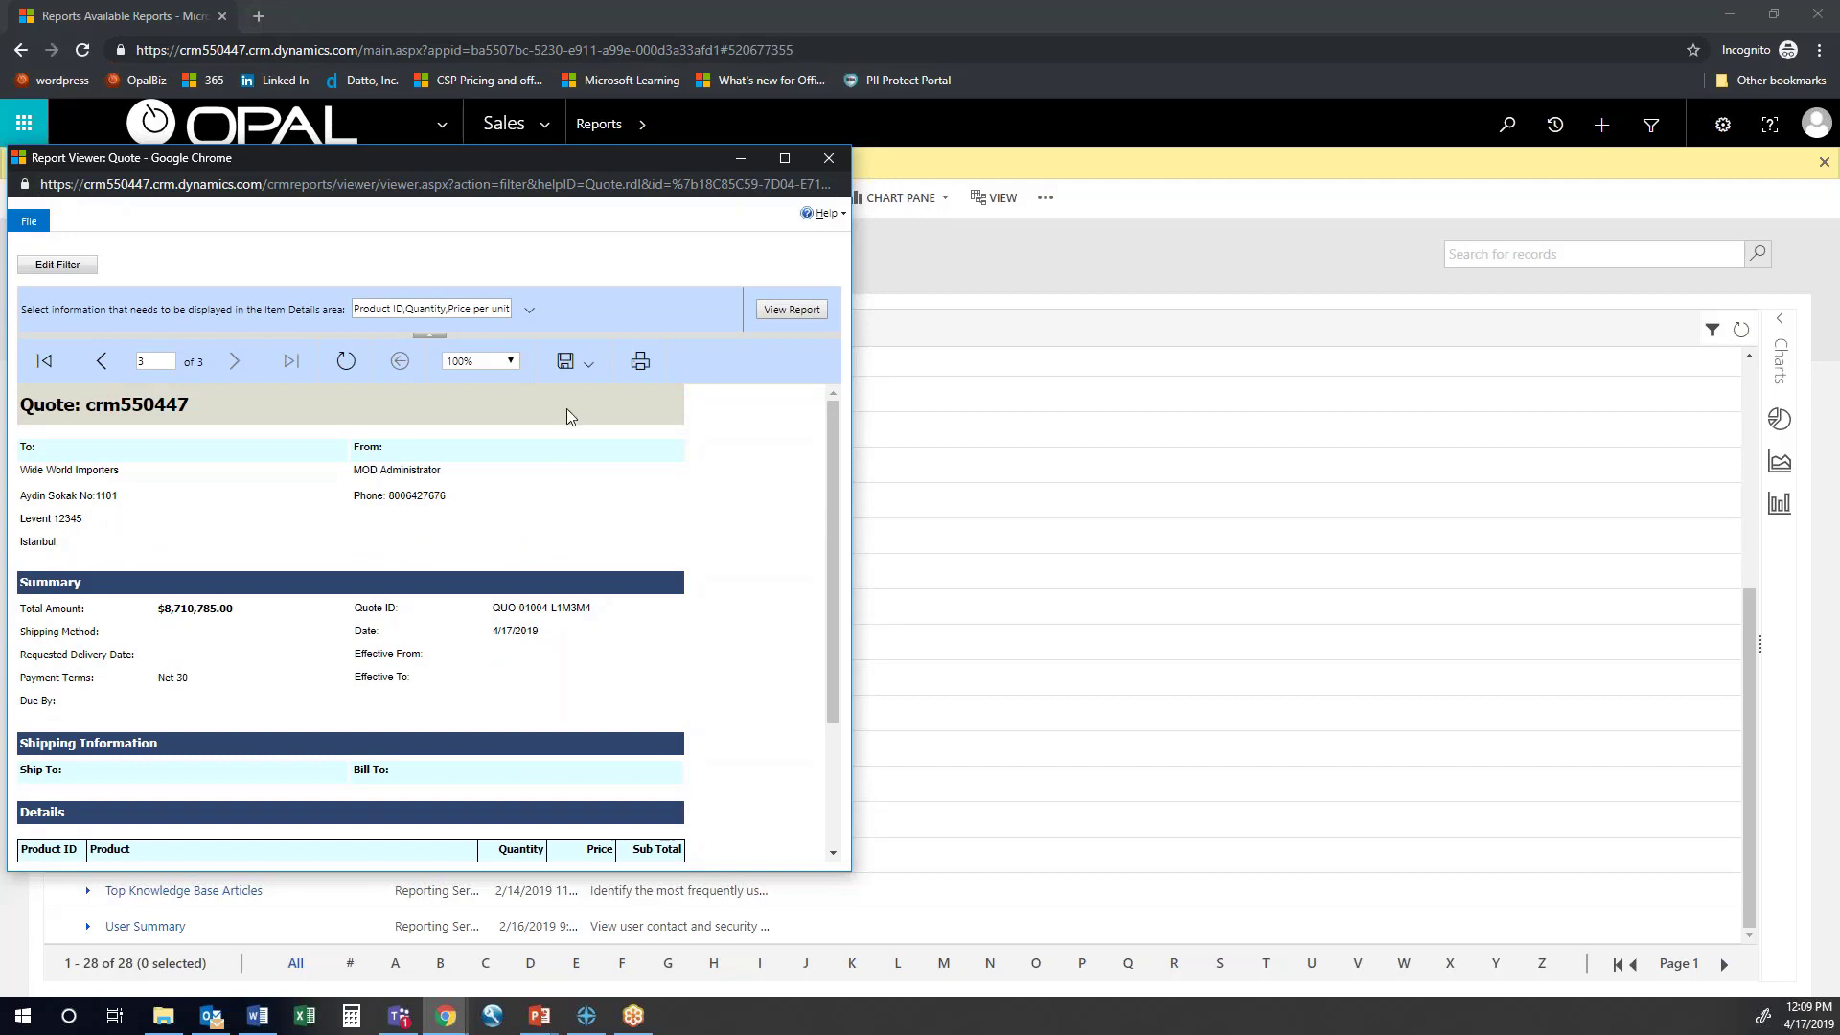
Export the Quote report as an Acrobat (PDF) file and open the downloaded file
{"action": "left_click", "coordinate": [596, 372]}
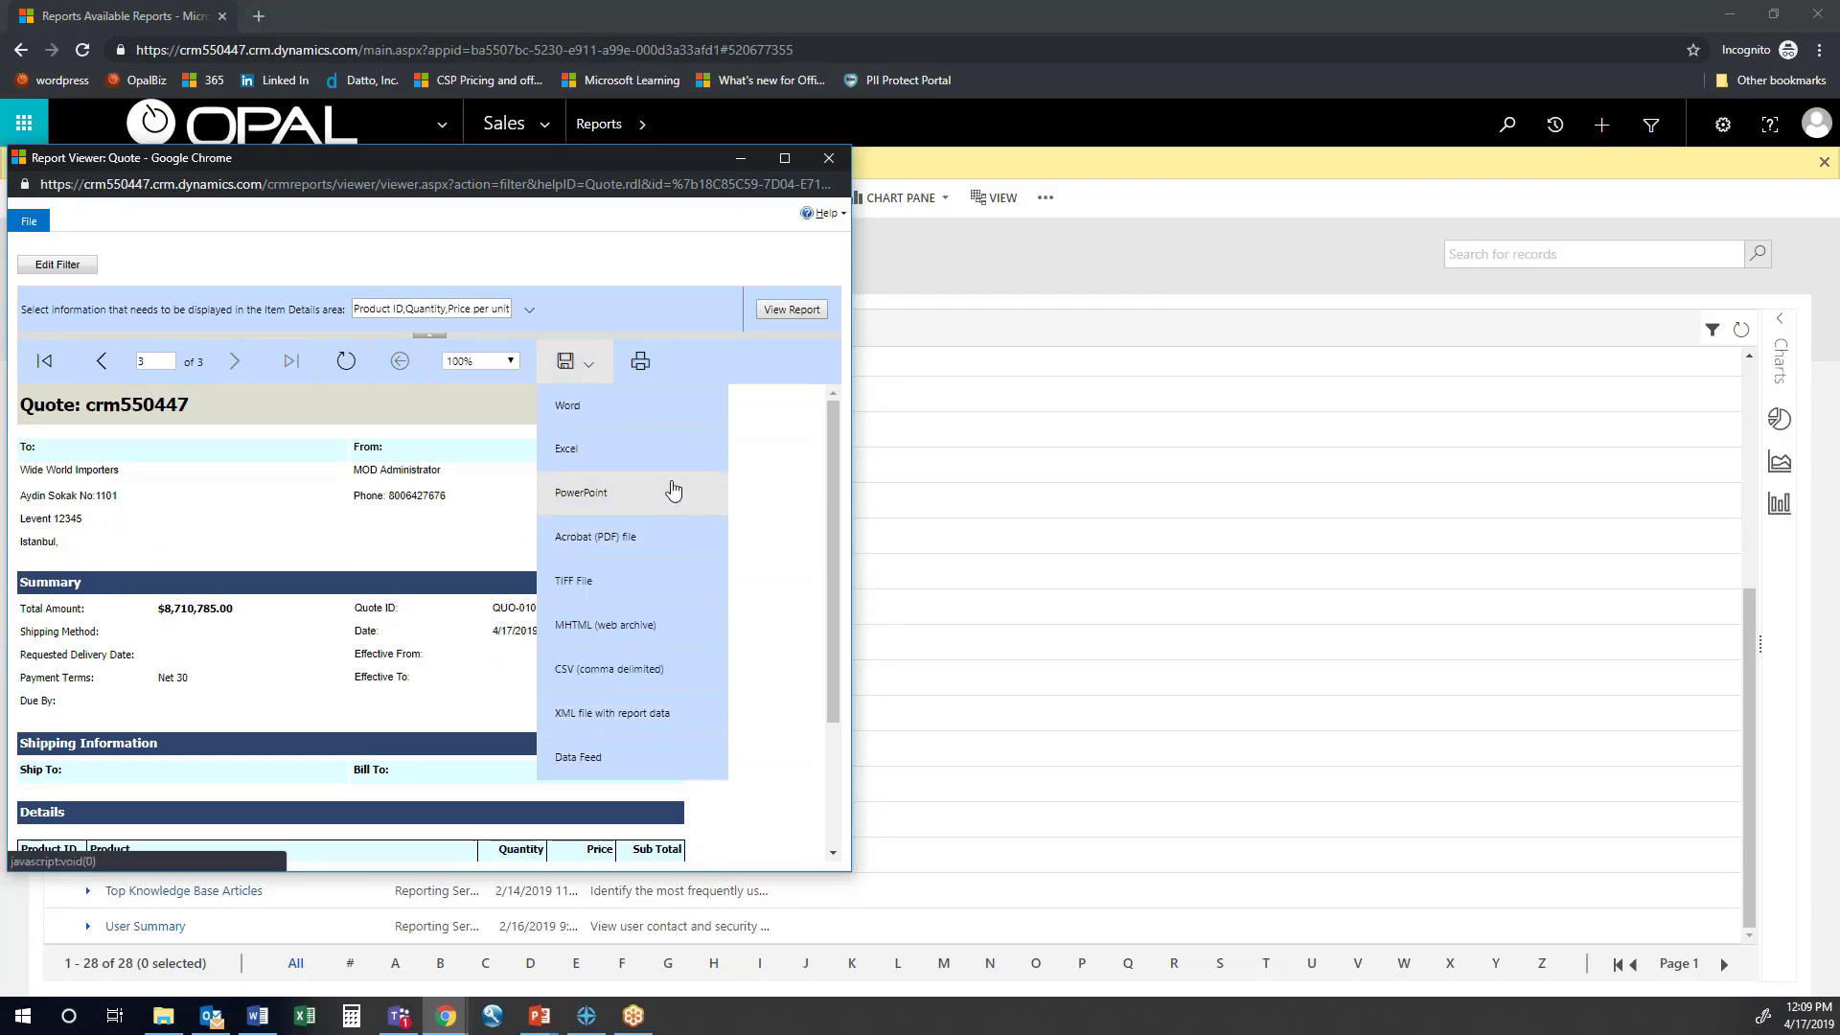
{"action": "left_click", "coordinate": [654, 546]}
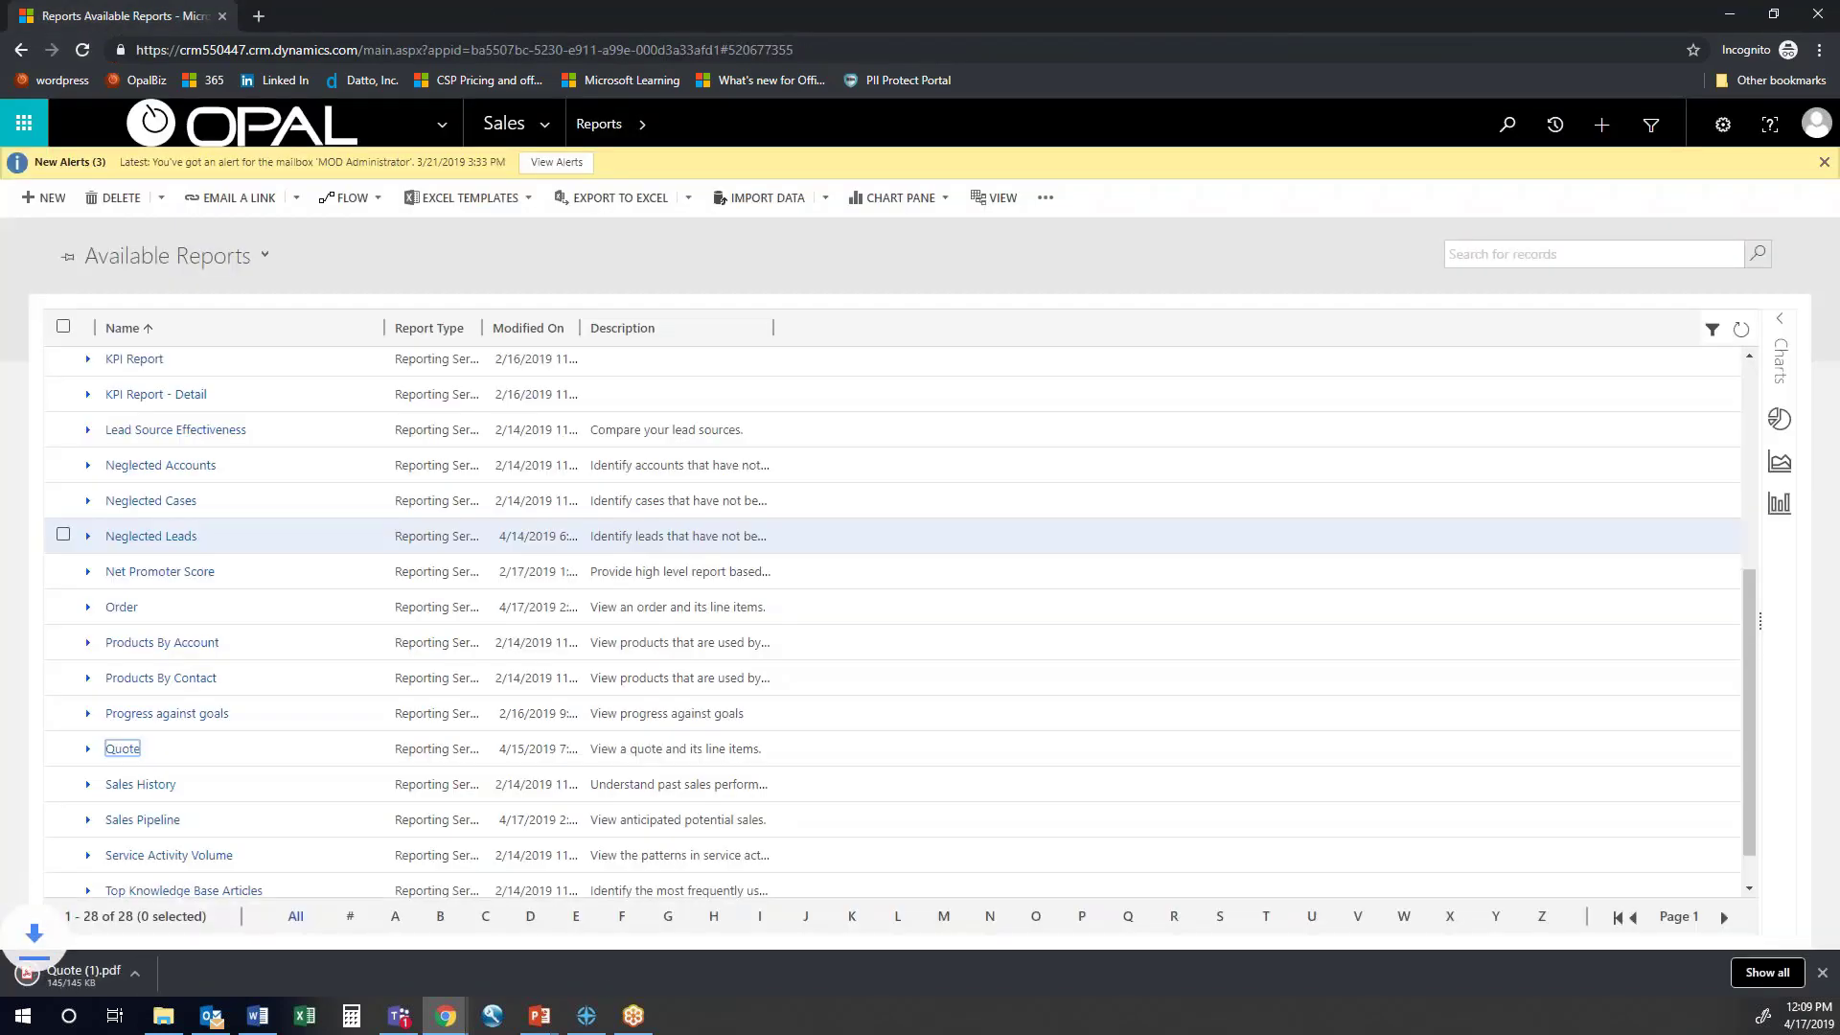
{"action": "left_click", "coordinate": [92, 974]}
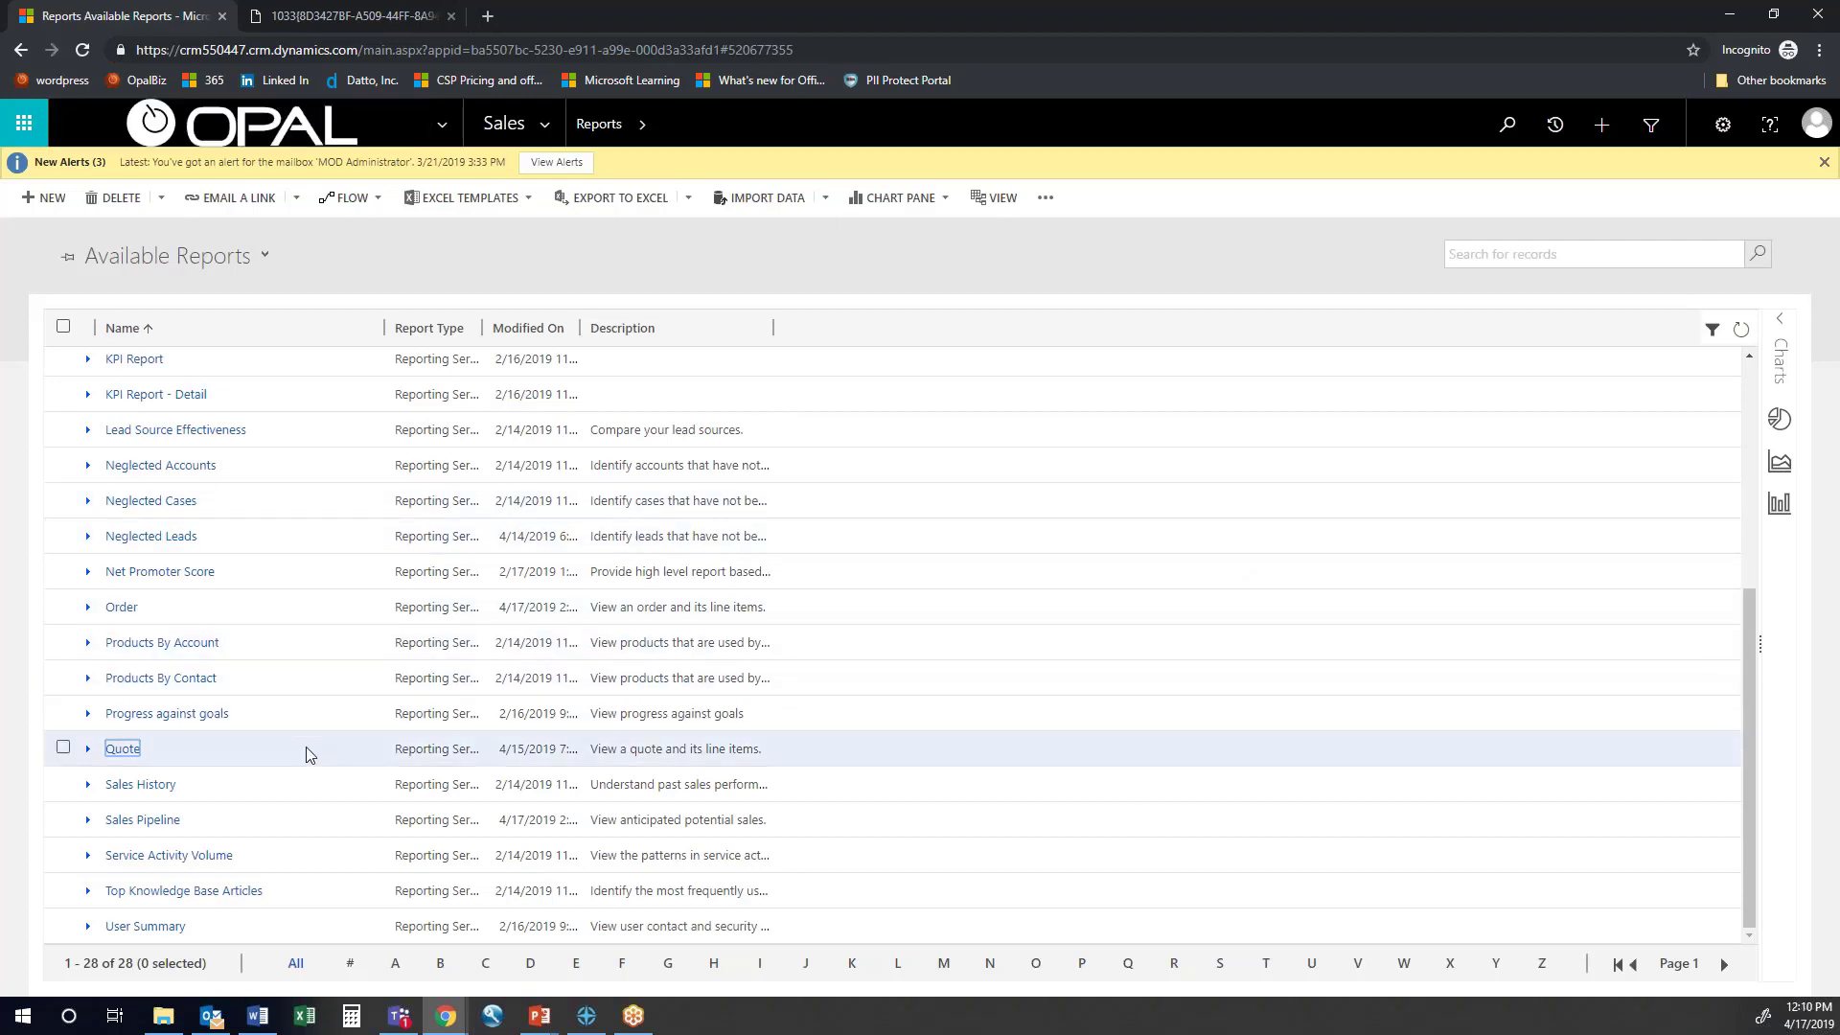
Open the Order report, set its Modified On filter to the last 10 days, and run it
{"action": "left_click", "coordinate": [121, 608]}
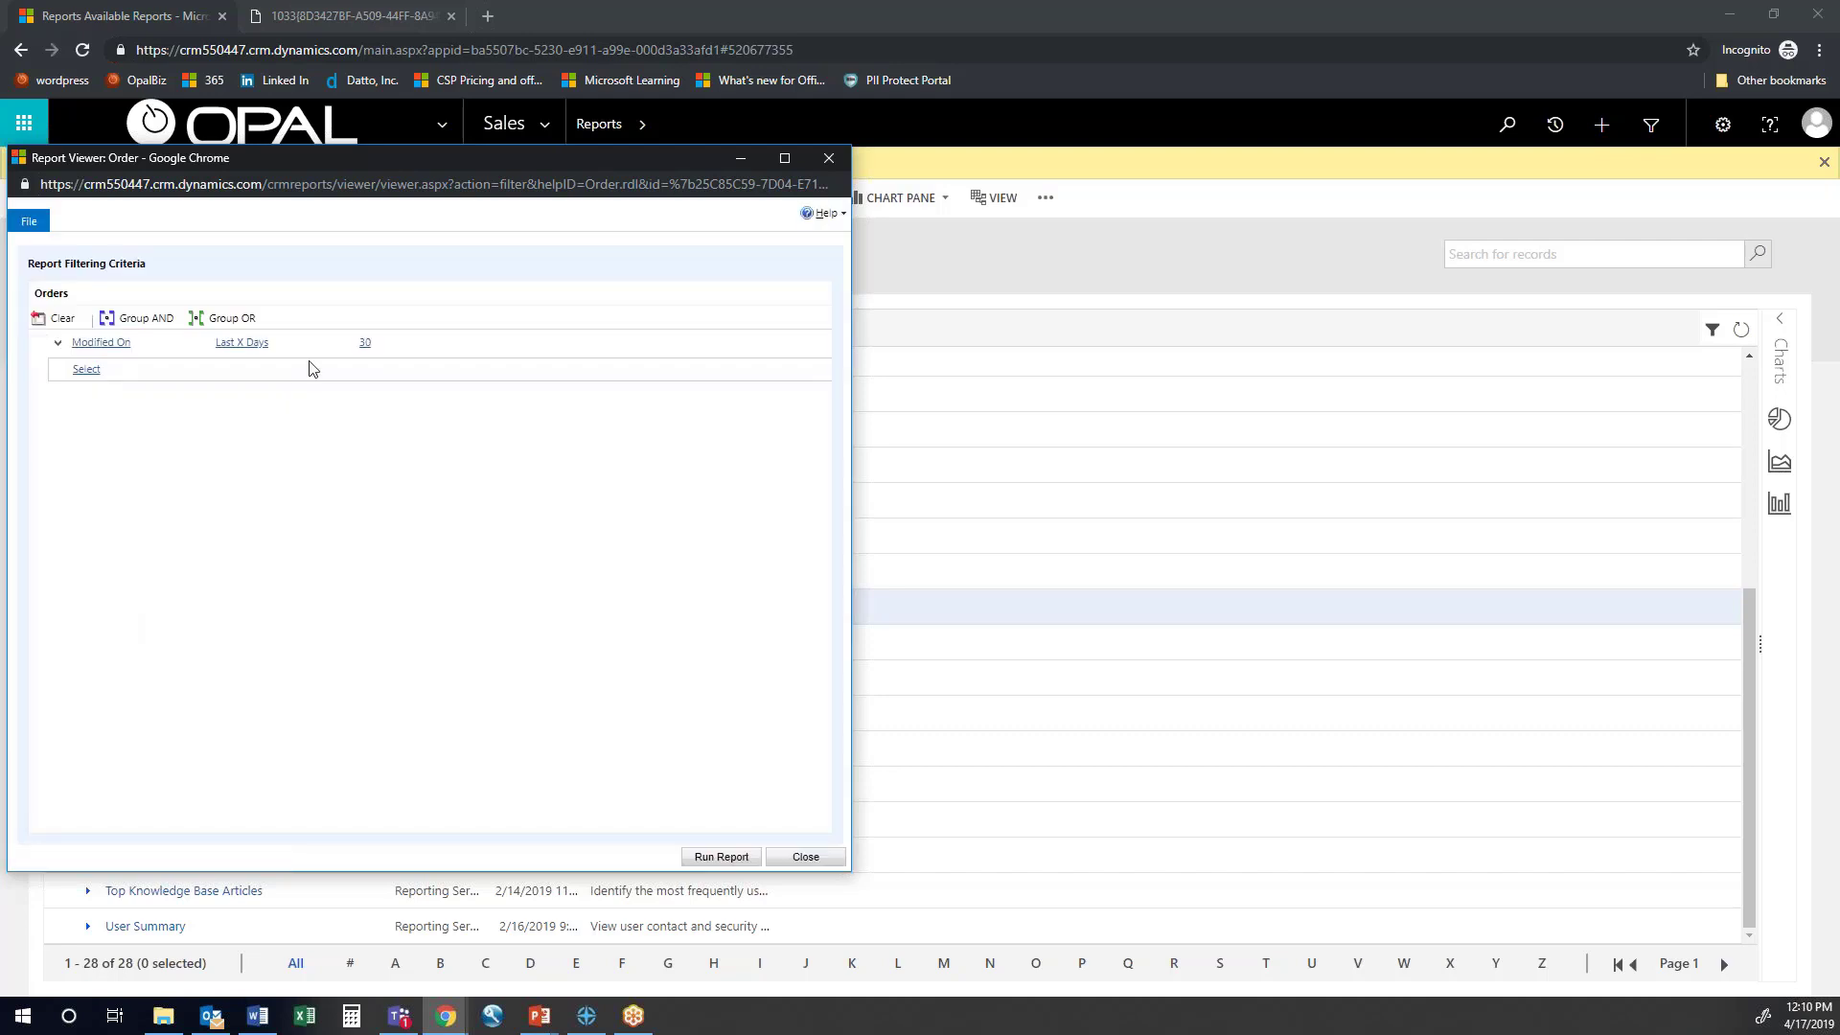
{"action": "left_click", "coordinate": [393, 341]}
{"action": "double_click", "coordinate": [393, 340]}
{"action": "type", "text": "10"}
{"action": "left_click", "coordinate": [722, 856]}
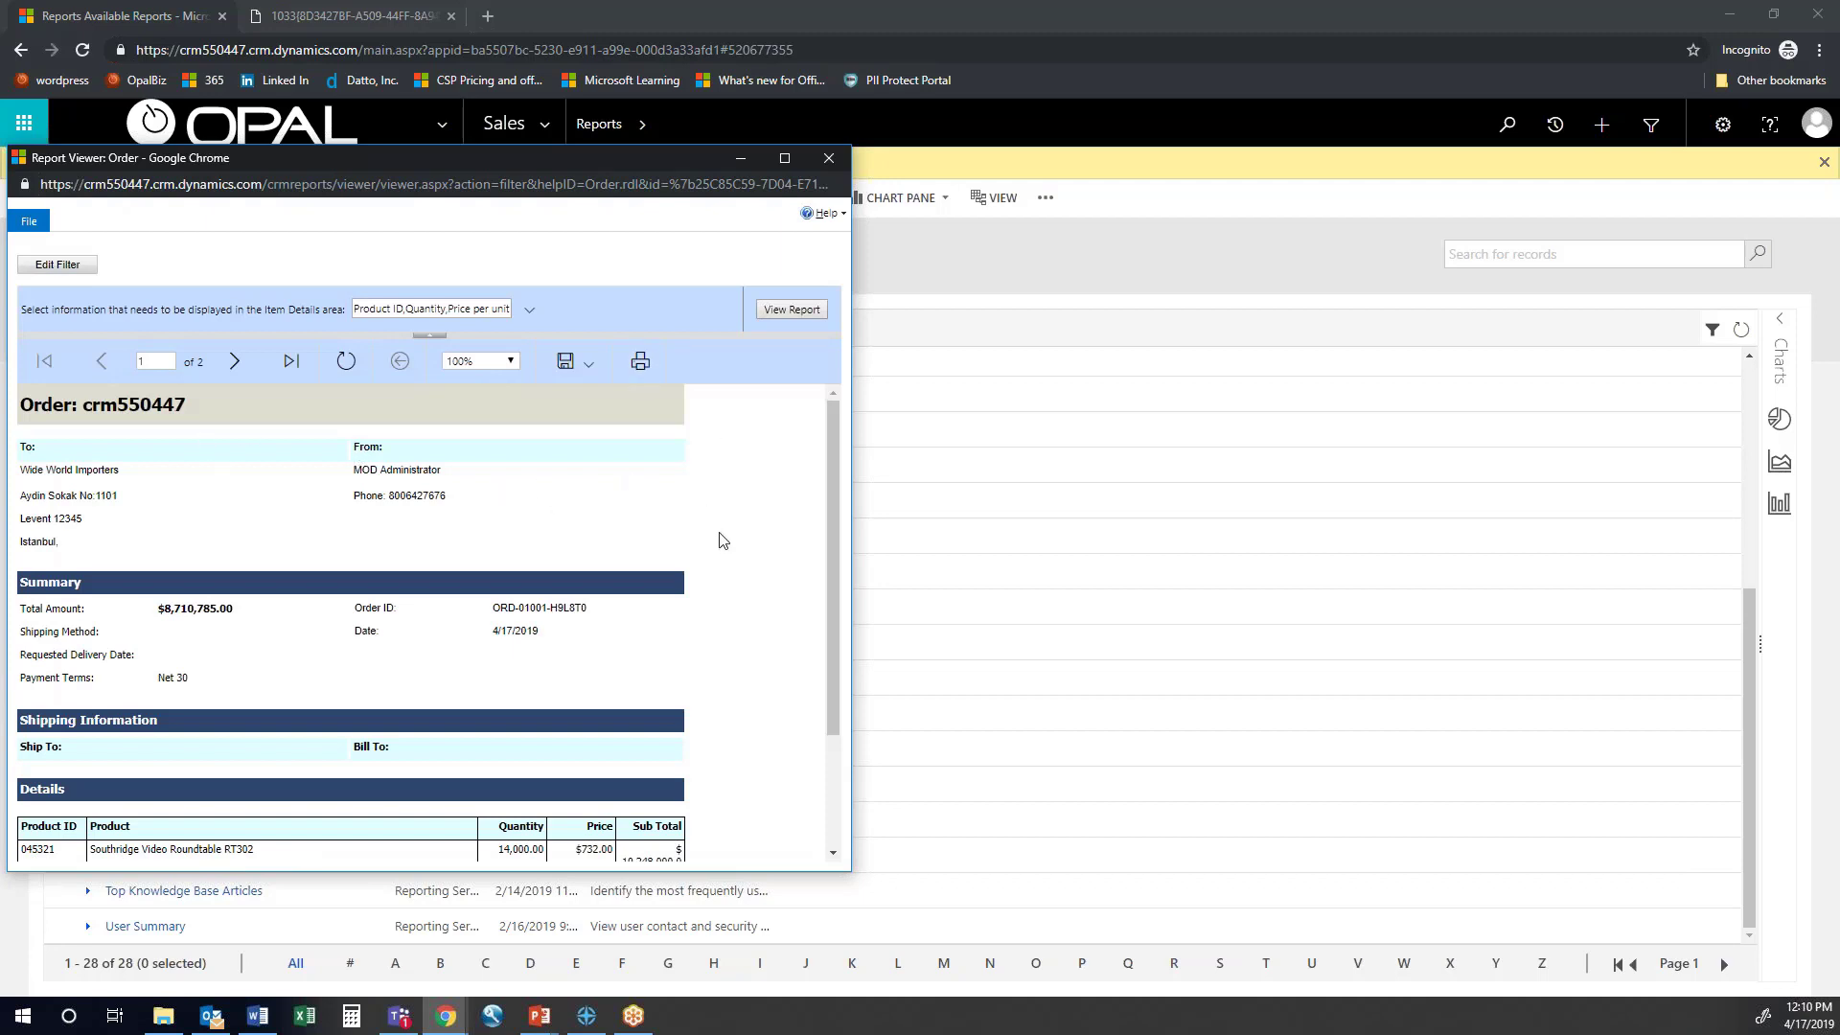
Review the order details on the report's first and second pages and check the available export formats
{"action": "scroll", "coordinate": [711, 547], "scroll_direction": "down", "scroll_amount": 5}
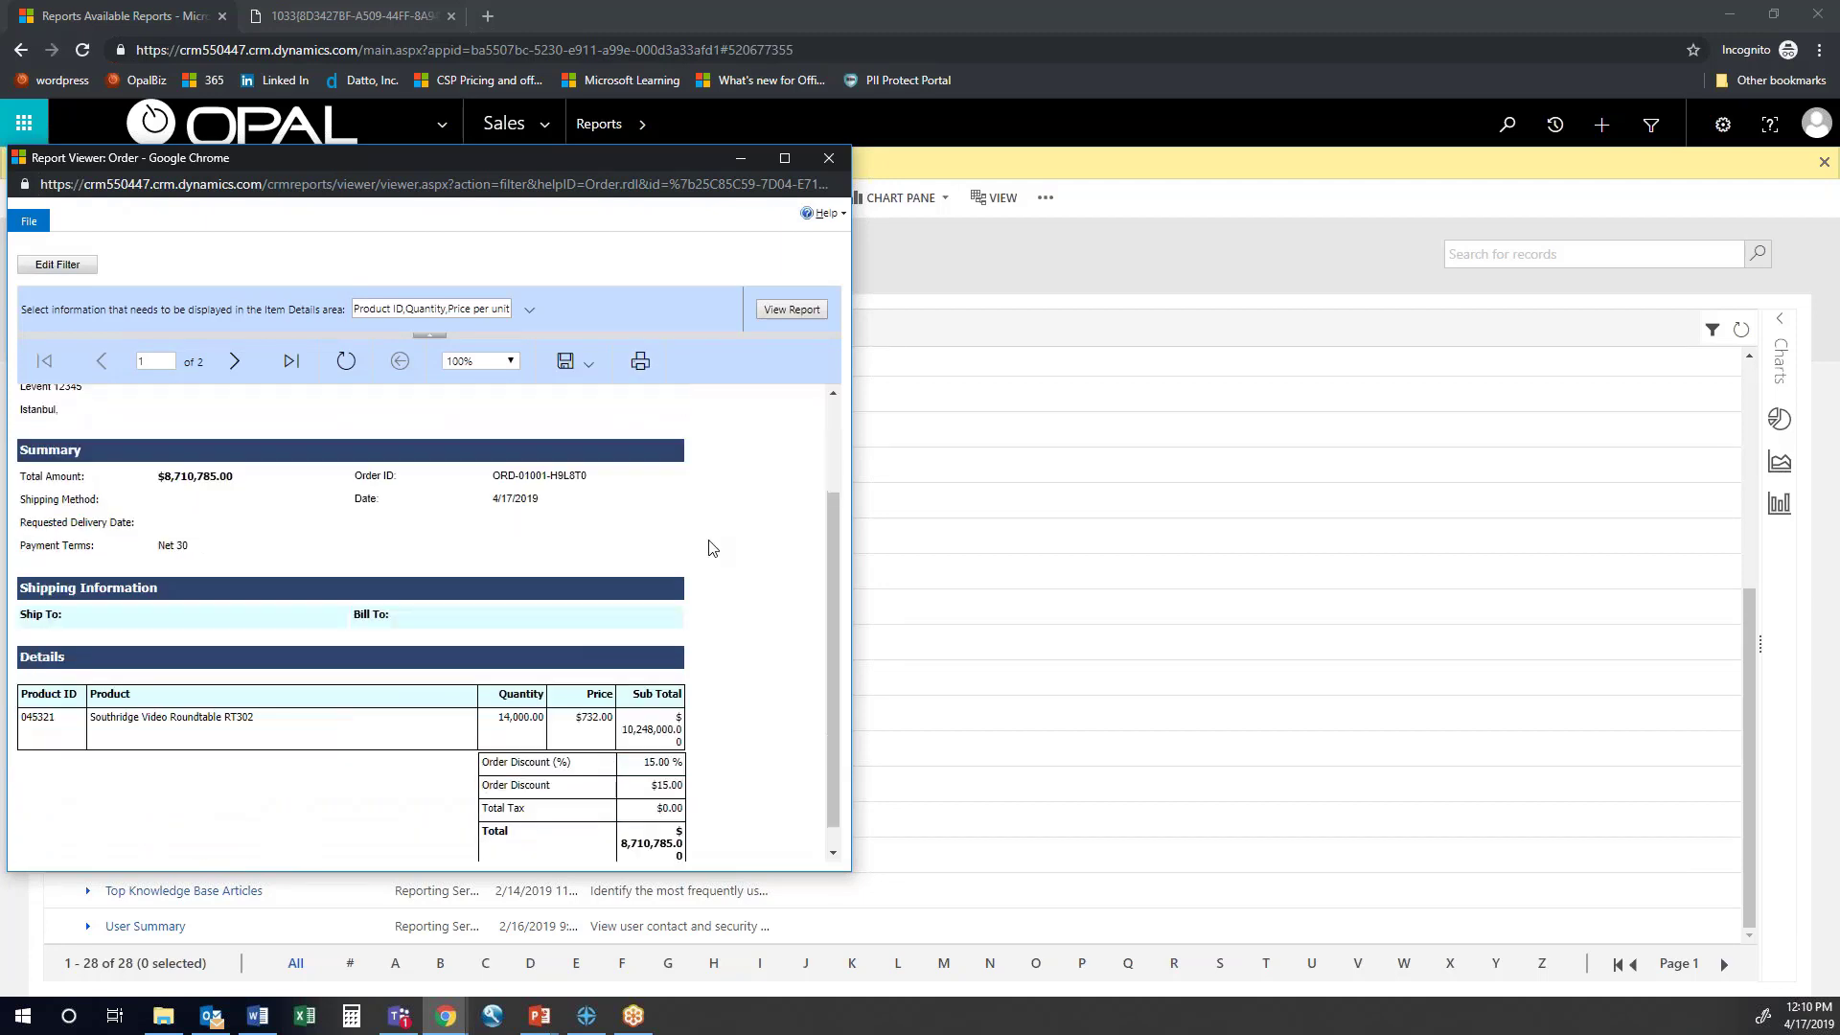
{"action": "scroll", "coordinate": [709, 545], "scroll_direction": "up", "scroll_amount": 5}
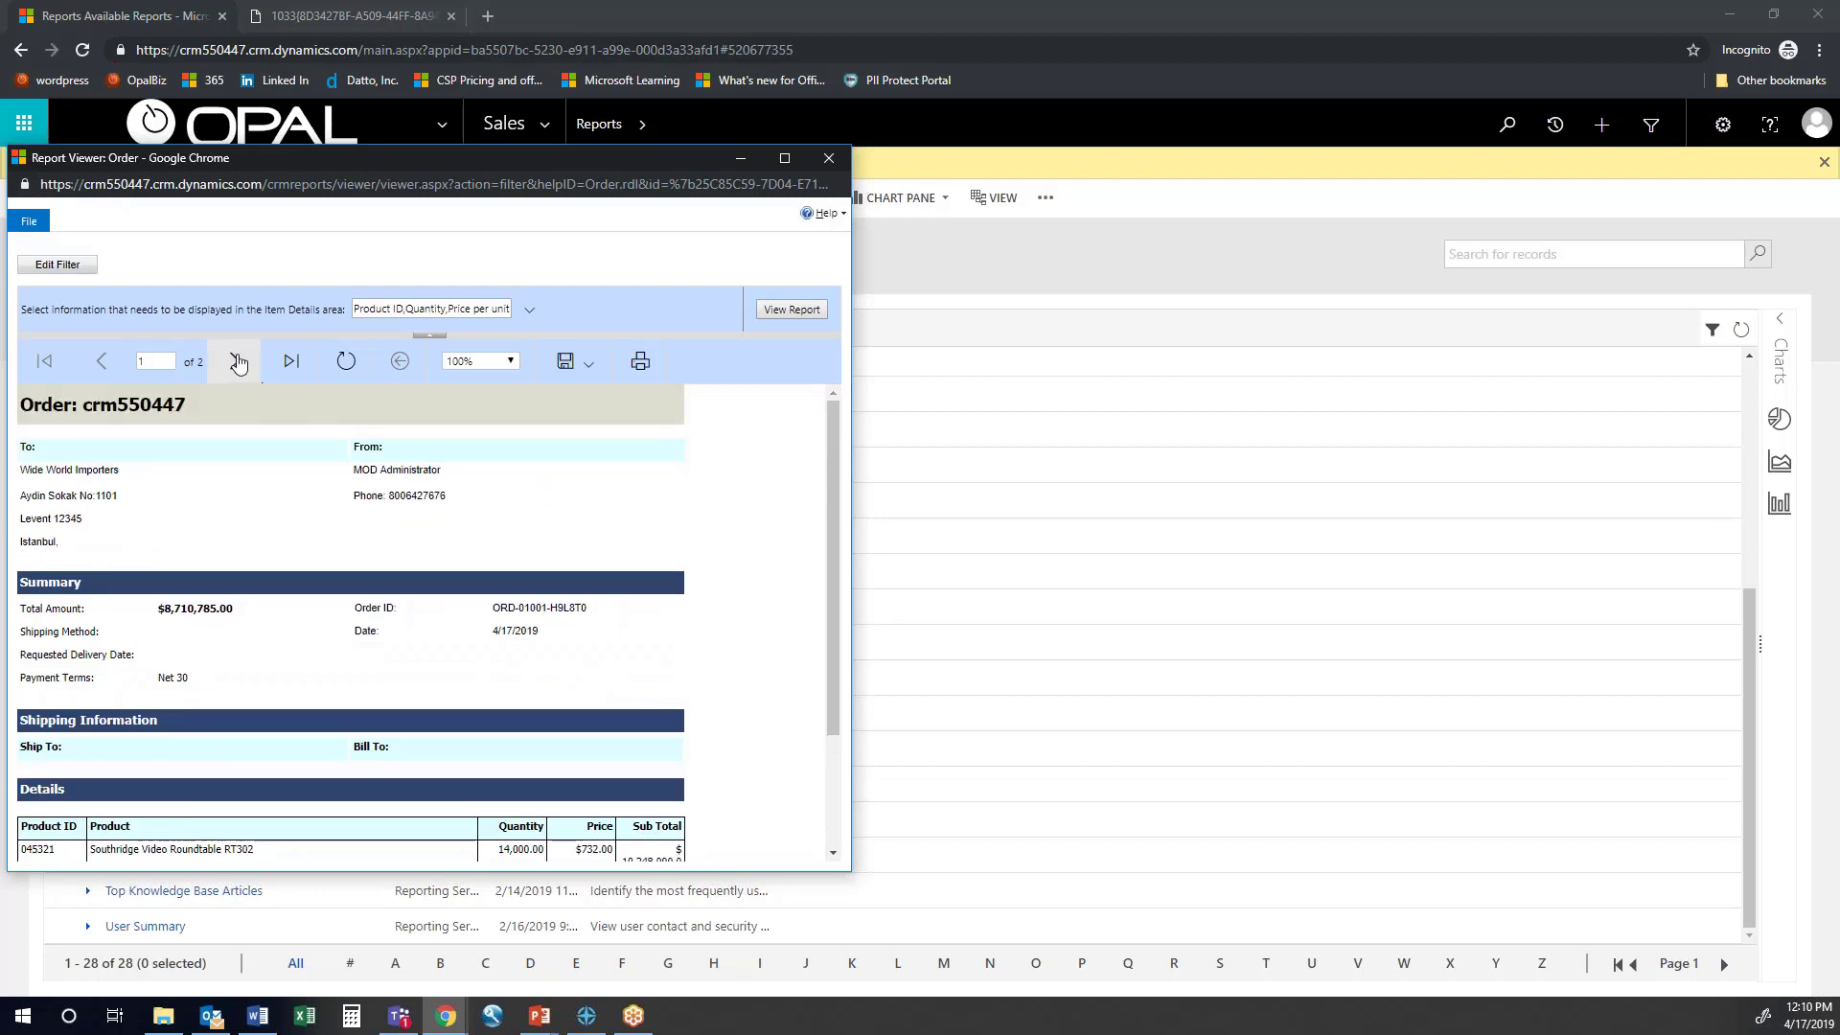
{"action": "left_click", "coordinate": [237, 362]}
{"action": "left_click", "coordinate": [589, 364]}
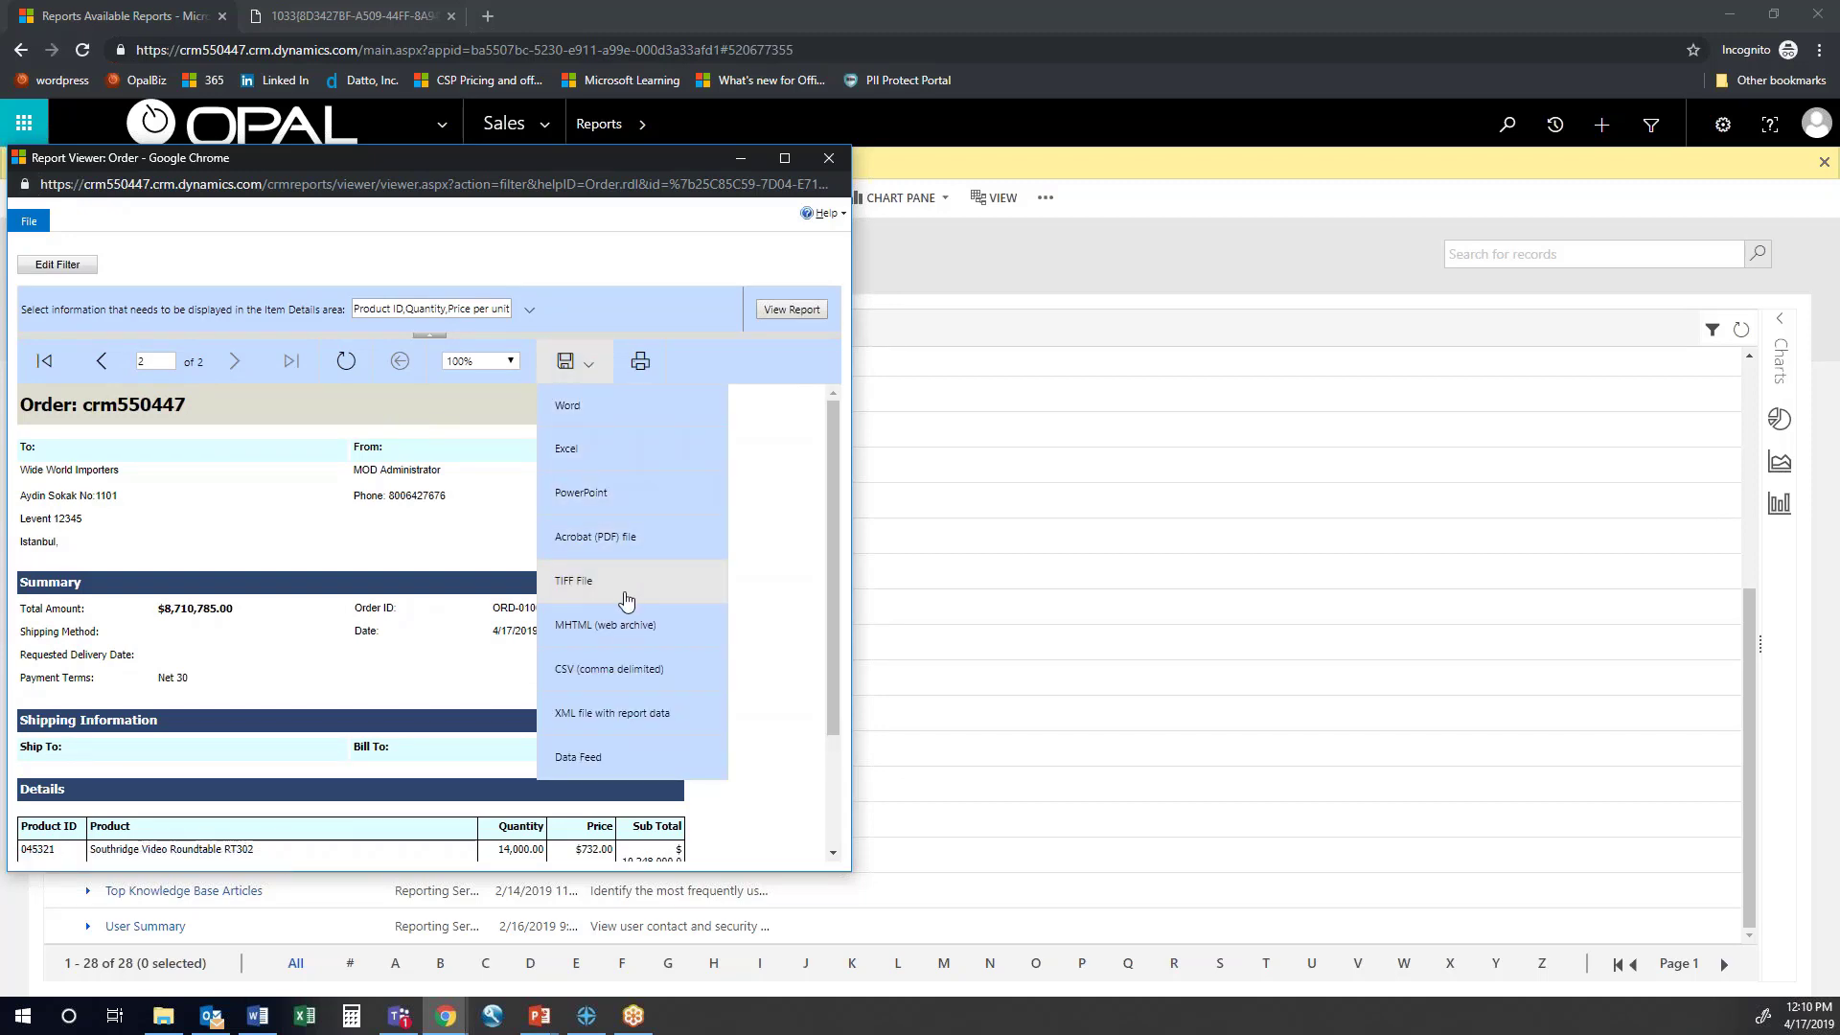
{"action": "left_click", "coordinate": [830, 497]}
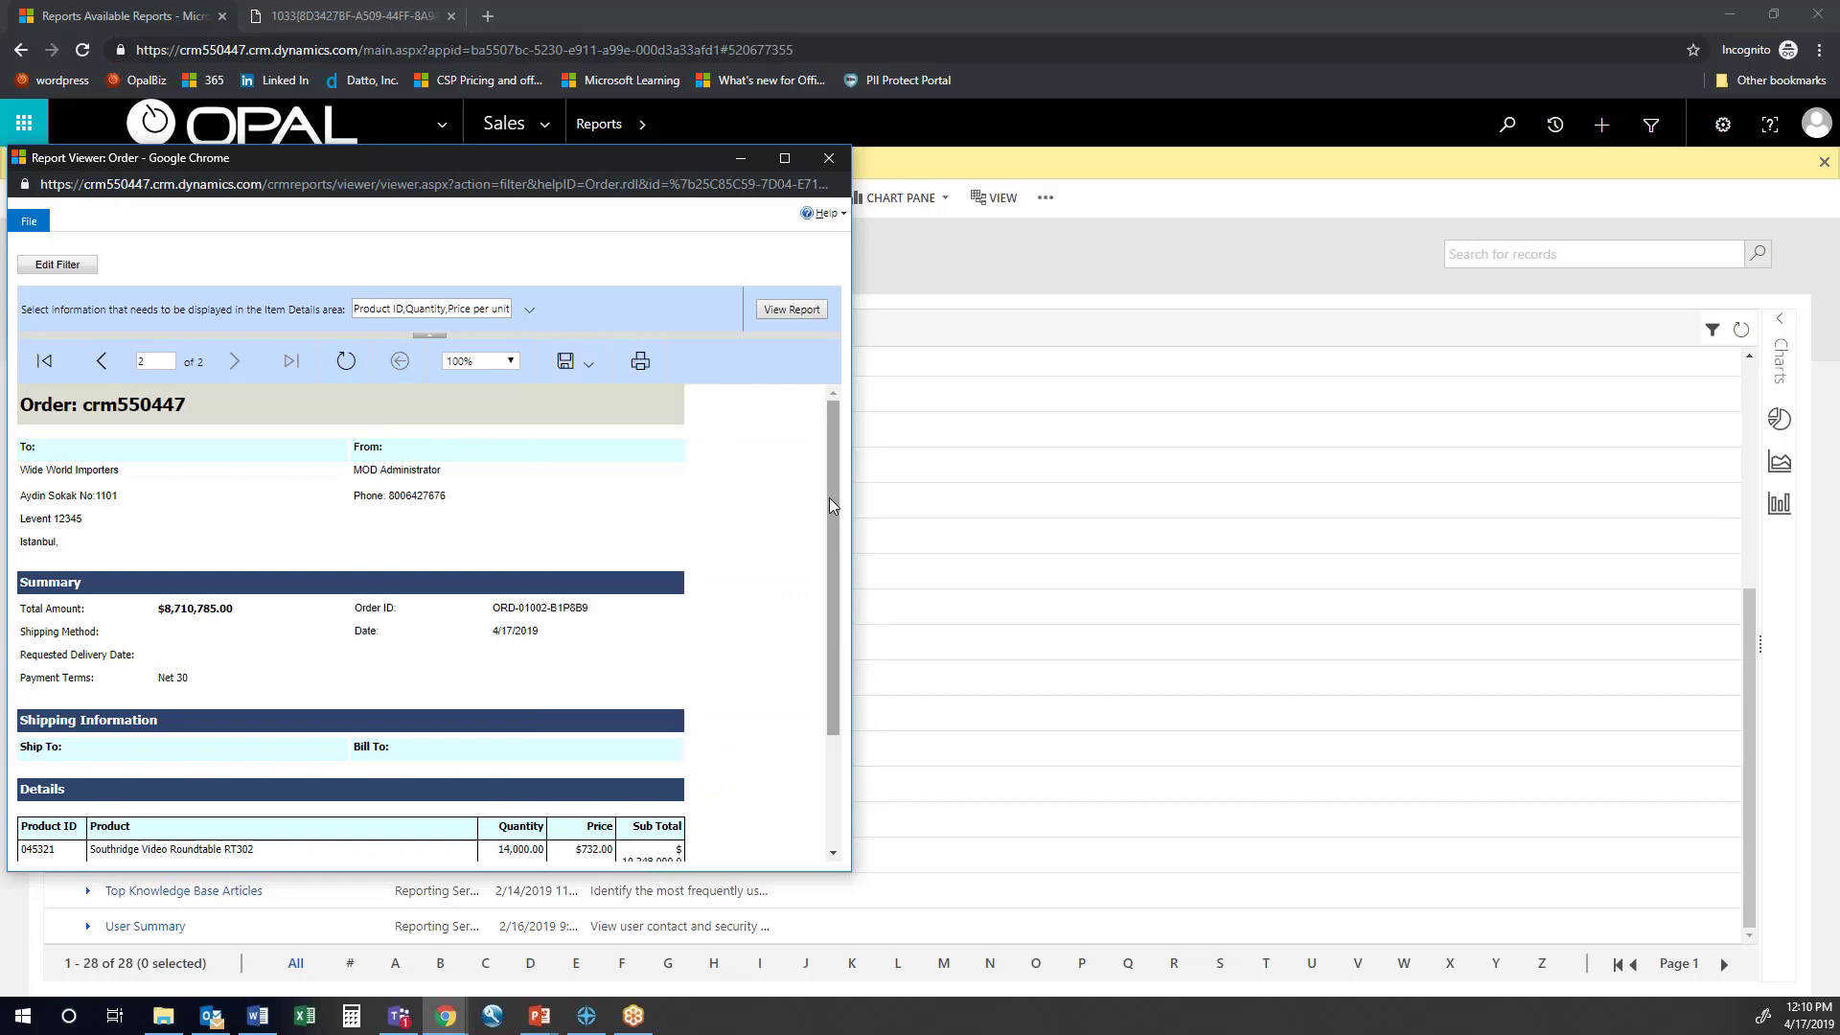